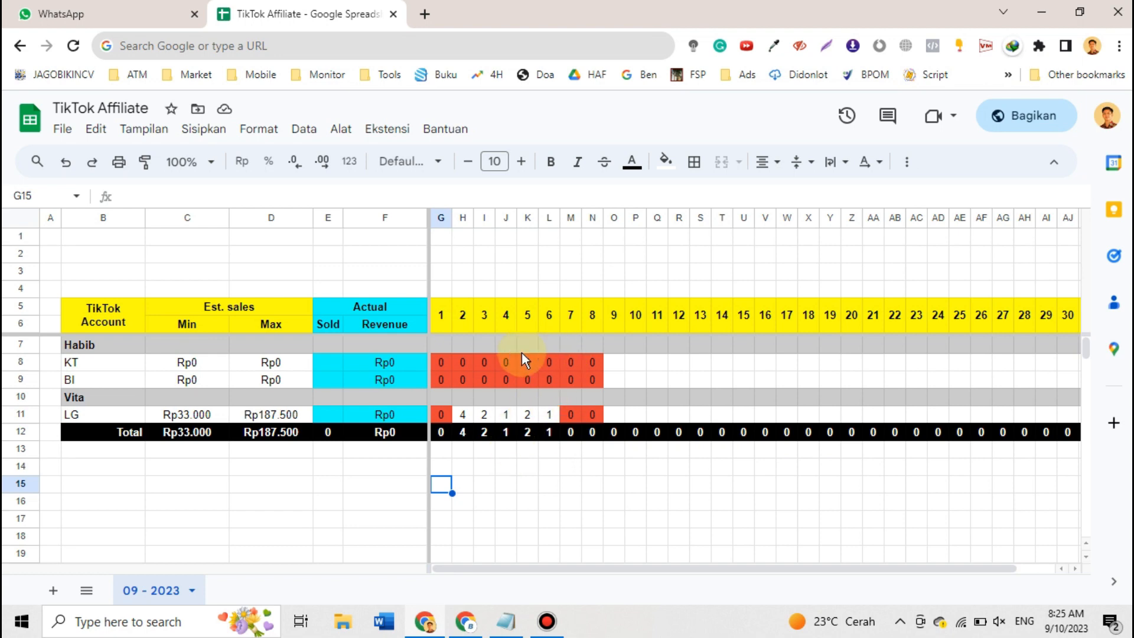
click(482, 362)
click(658, 385)
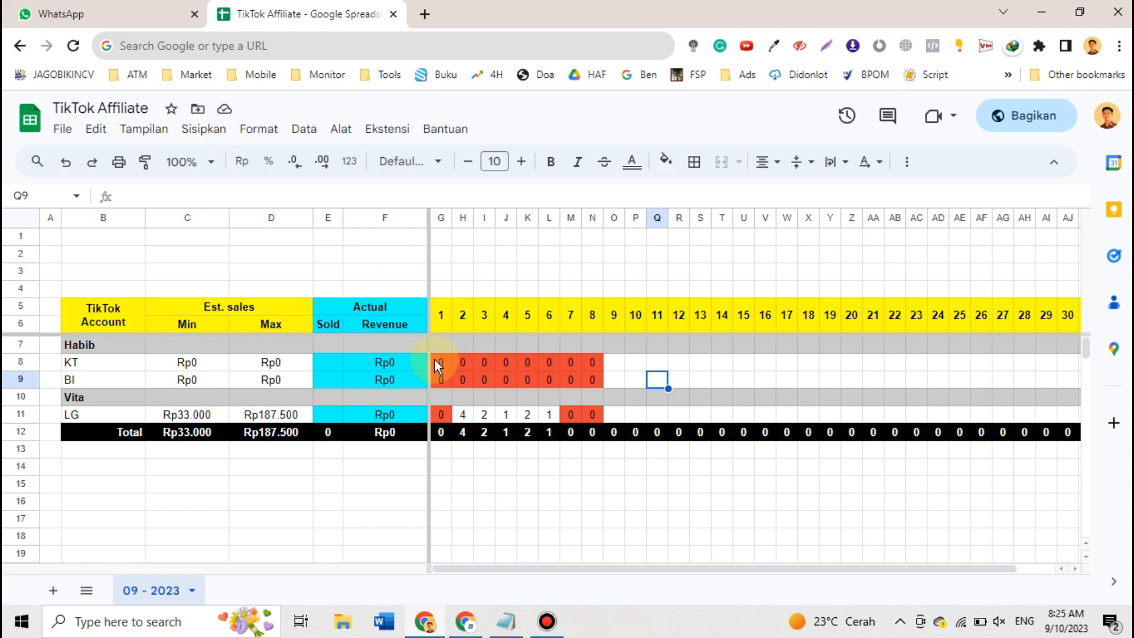
drag(434, 359, 1038, 387)
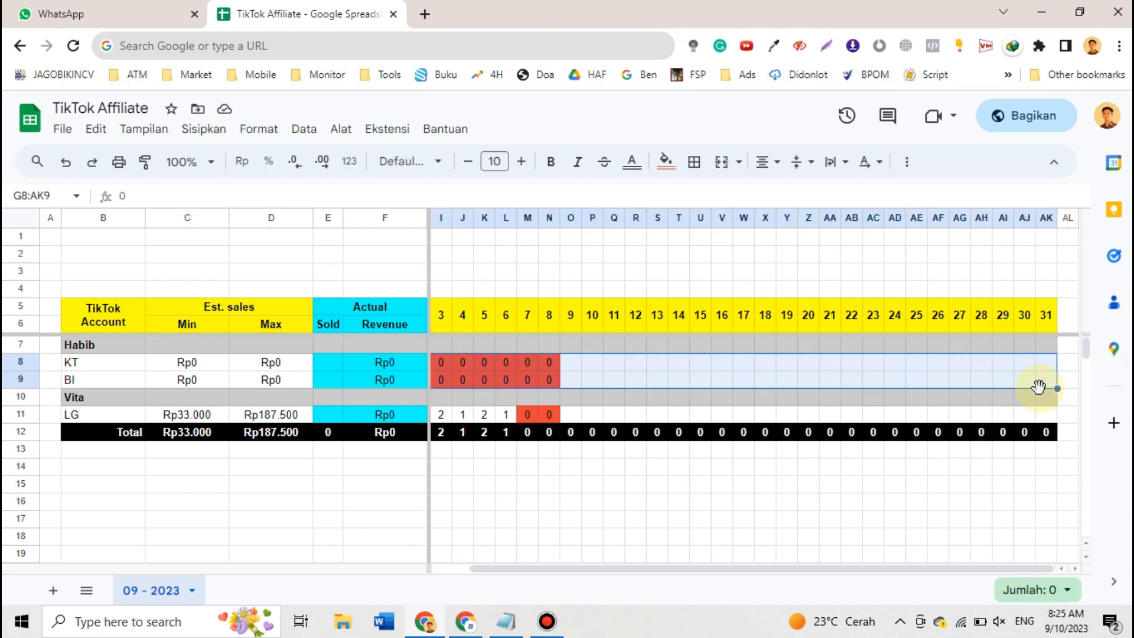
drag(440, 419, 1064, 399)
click(687, 400)
scroll(687, 399, left, 1)
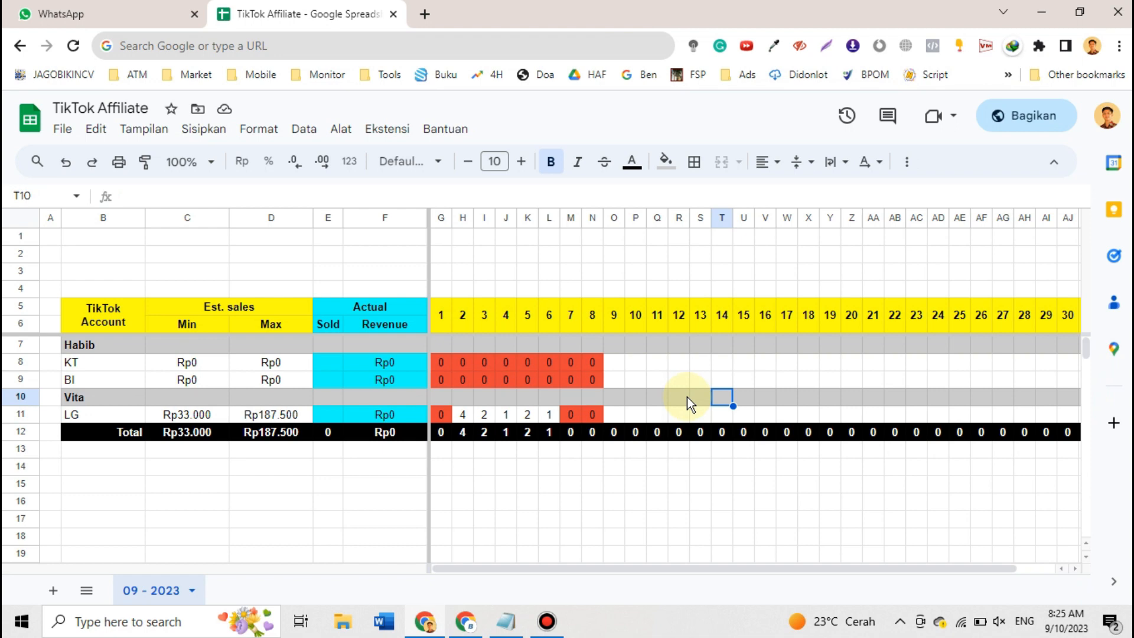
Enter 0 for KT, 1 for BI and 5 for LG in the day 9 column
click(619, 367)
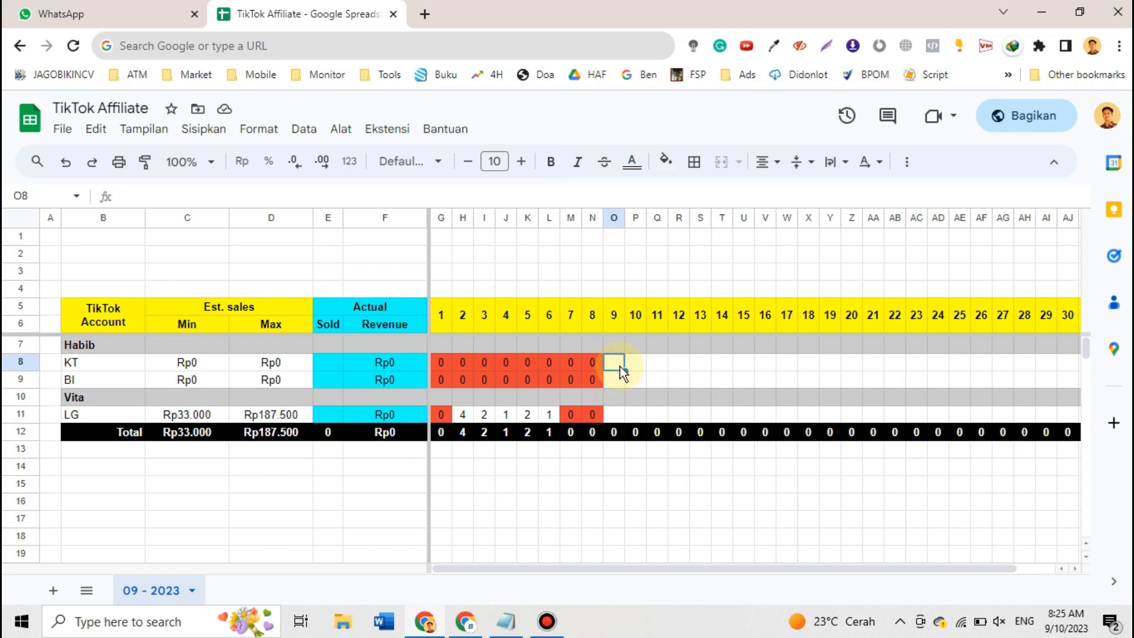
text(0)
key(Return)
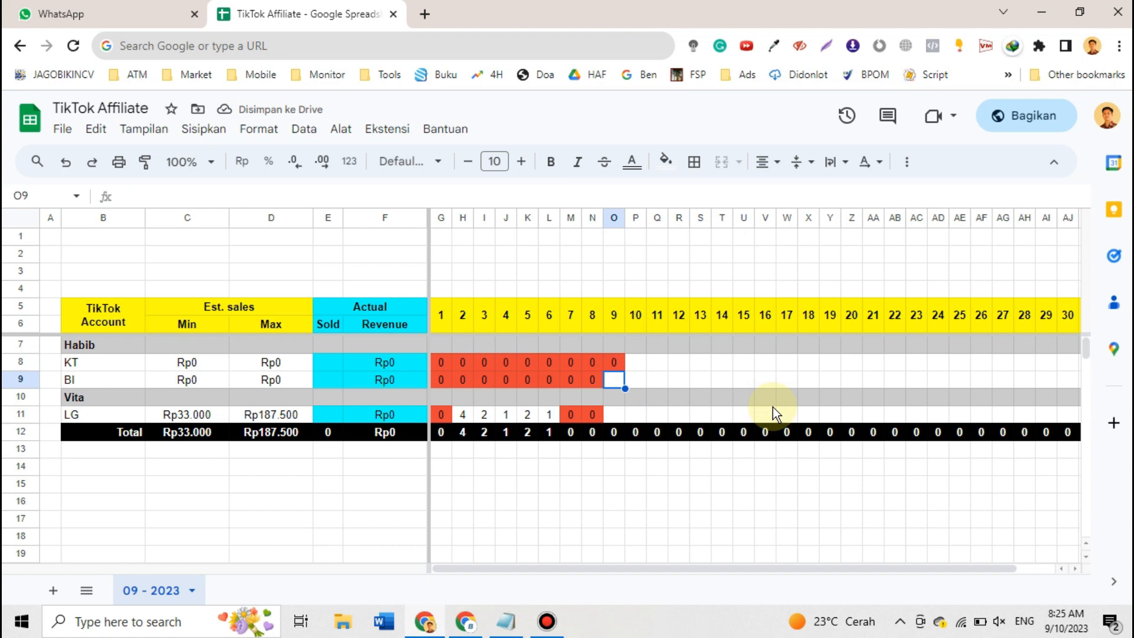
text(1)
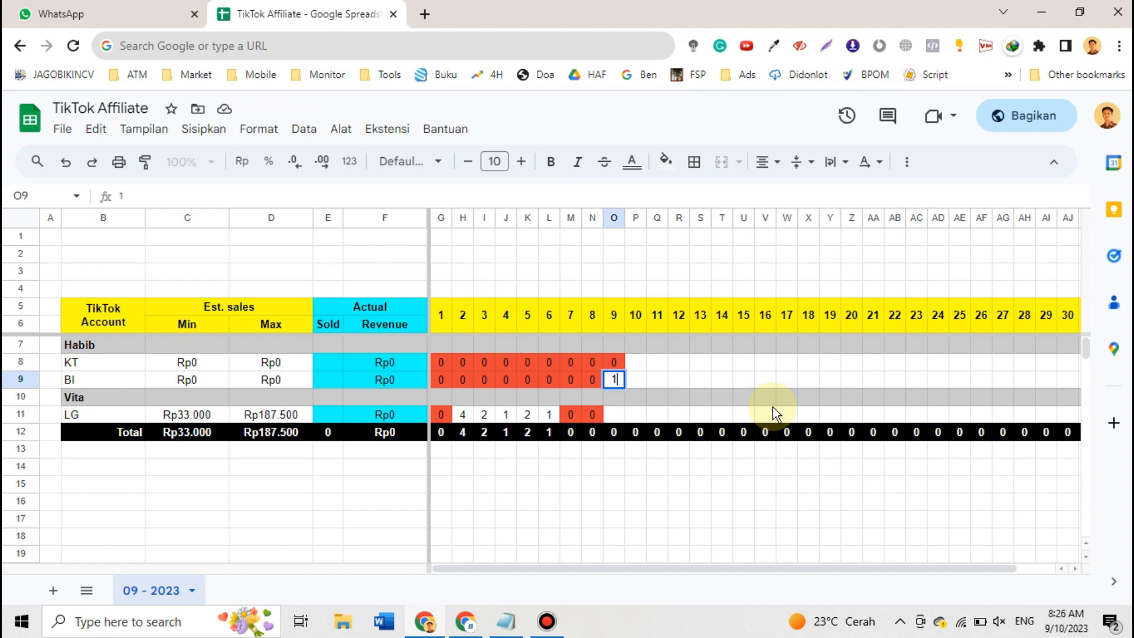
key(Return)
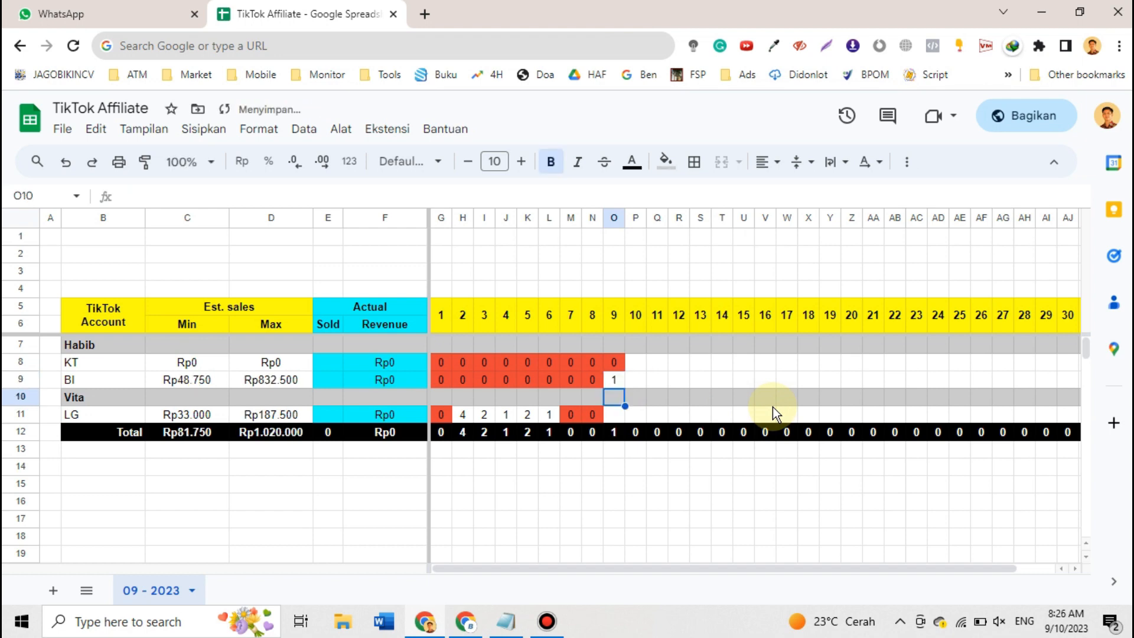
key(Down)
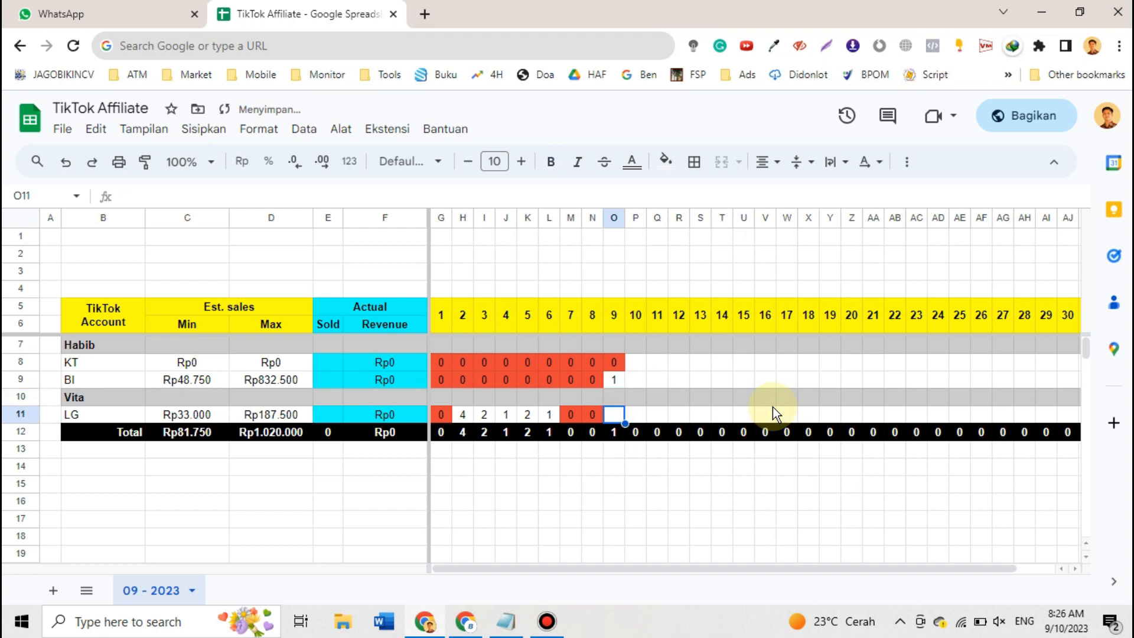
text(5)
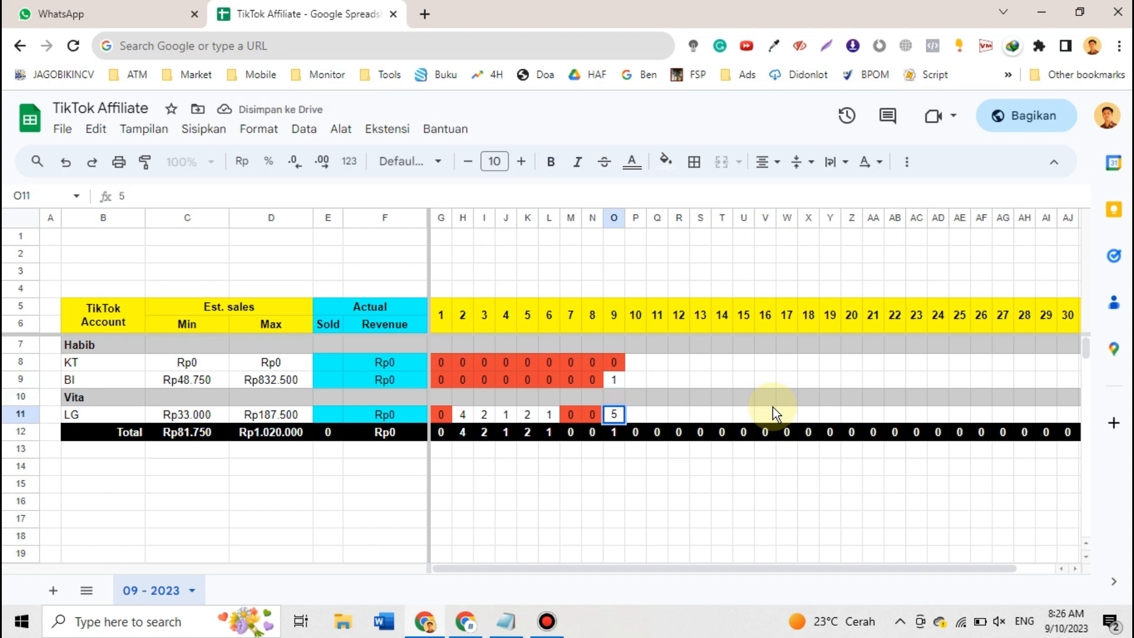
key(Return)
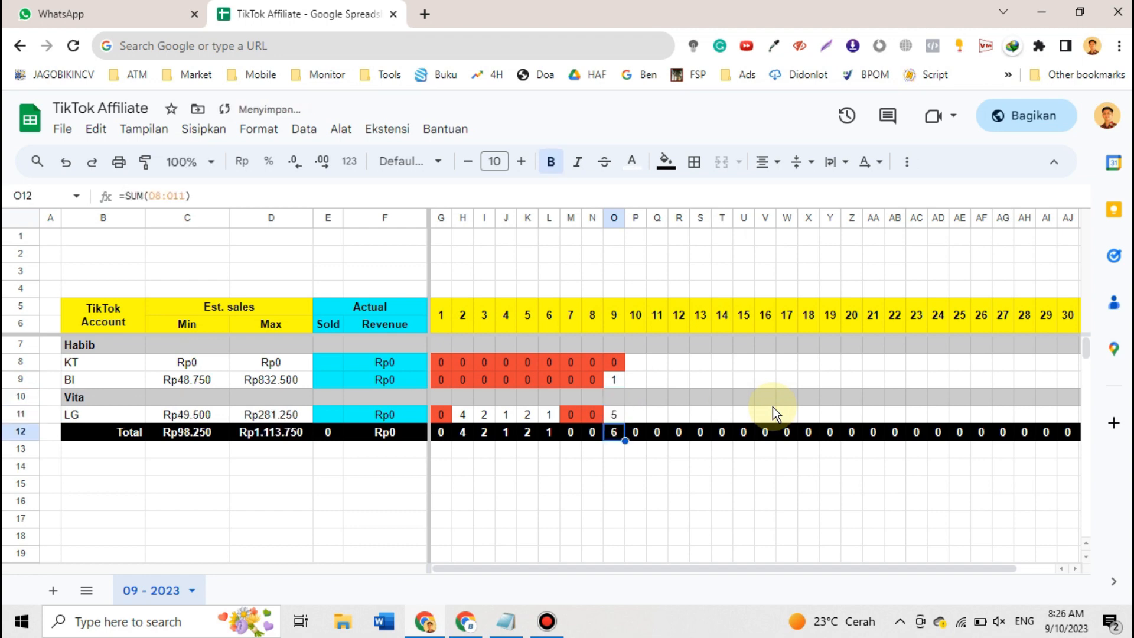
Change the LG row's day 9 value to 0
key(Up)
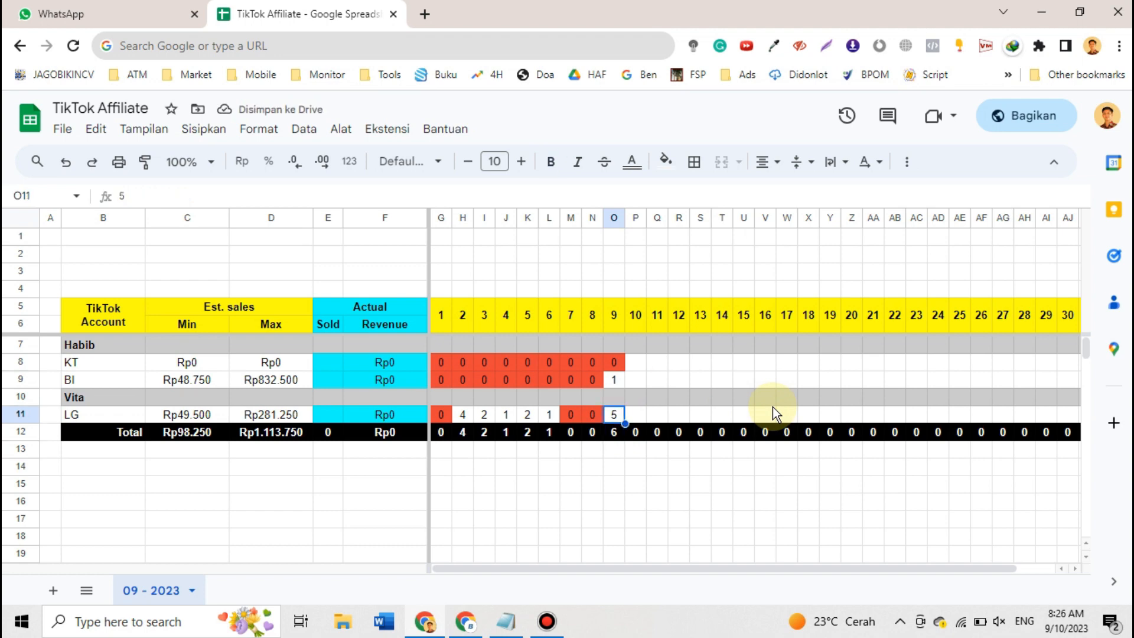
text(0)
key(Return)
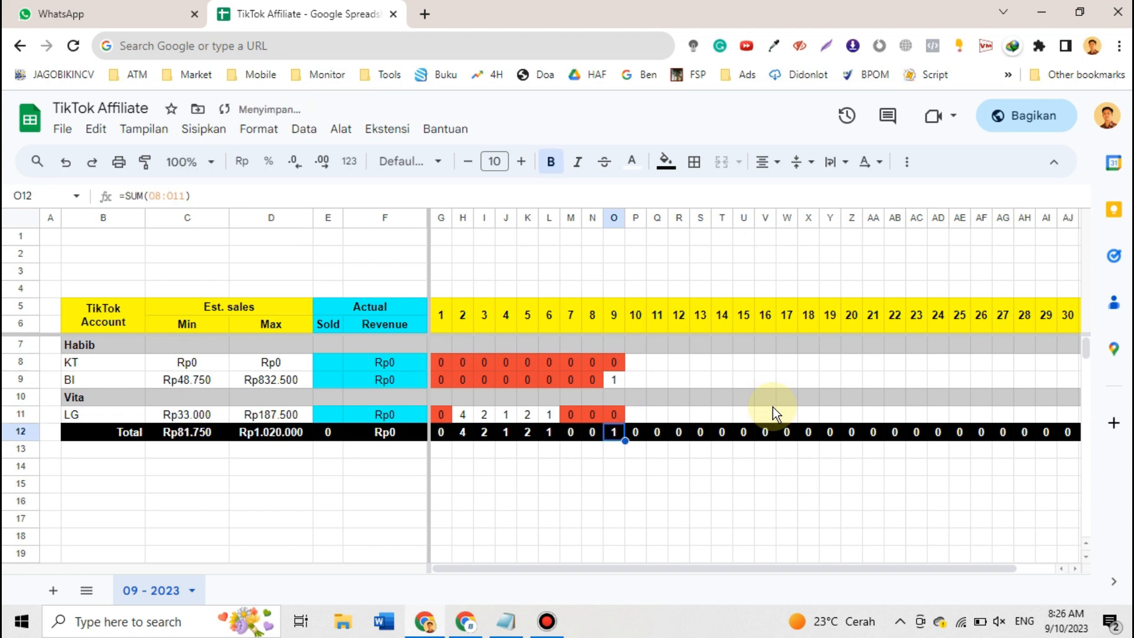
Clear the day 9 values from the LG, BI and KT rows
key(Up)
key(Delete)
key(Up)
key(Up)
key(Delete)
key(Up)
key(Delete)
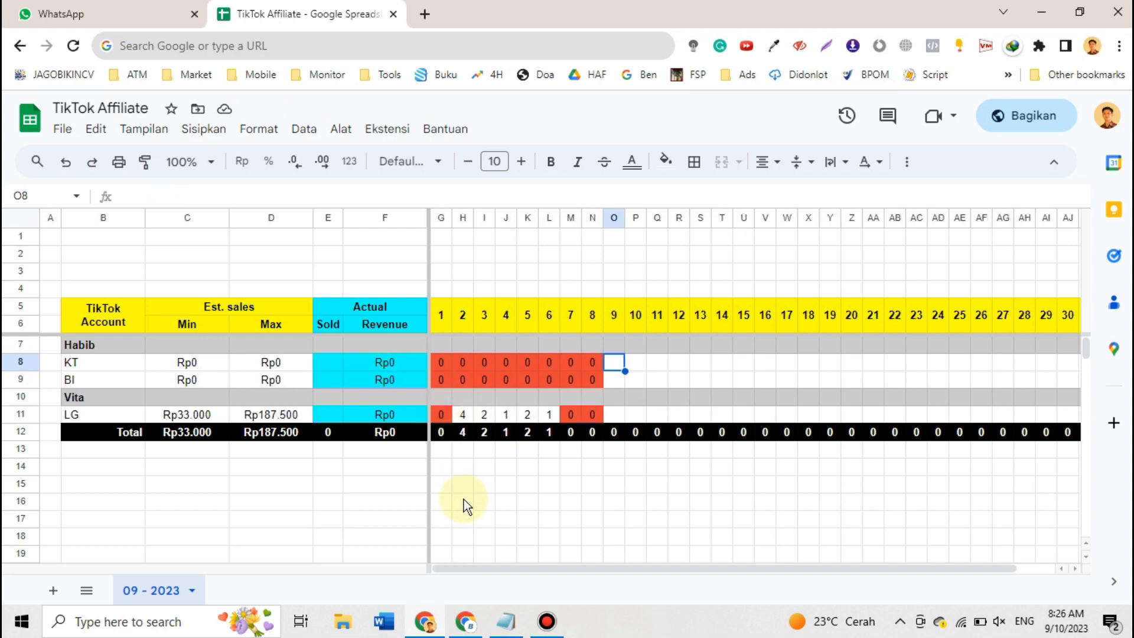
scroll(463, 498, down, 1)
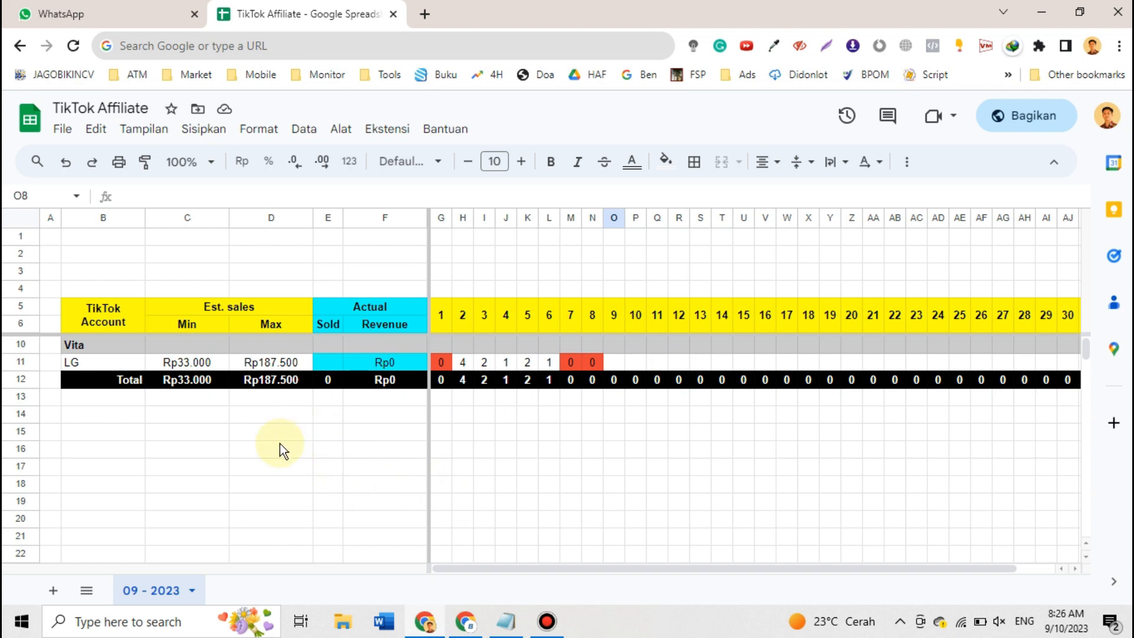
click(377, 437)
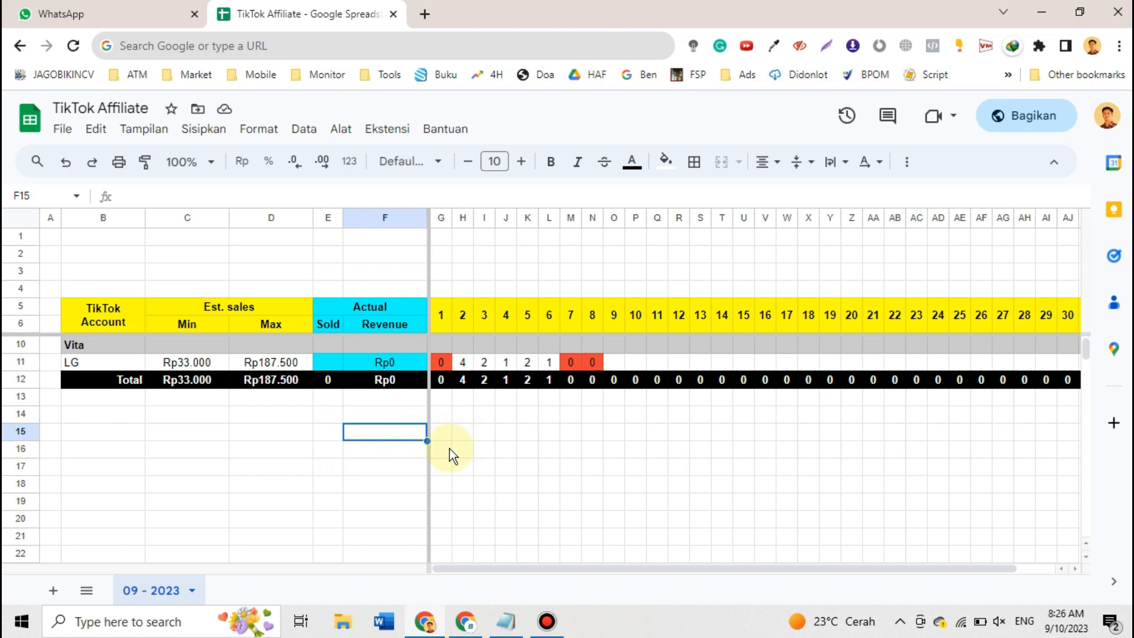
click(446, 428)
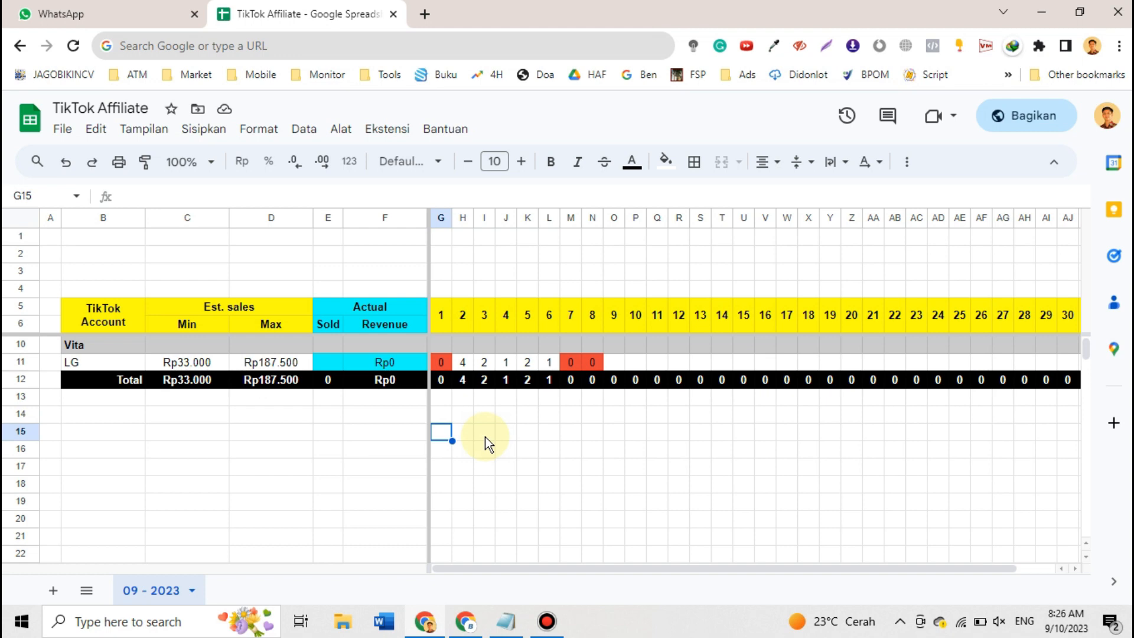
text(mINU)
key(ctrl+a)
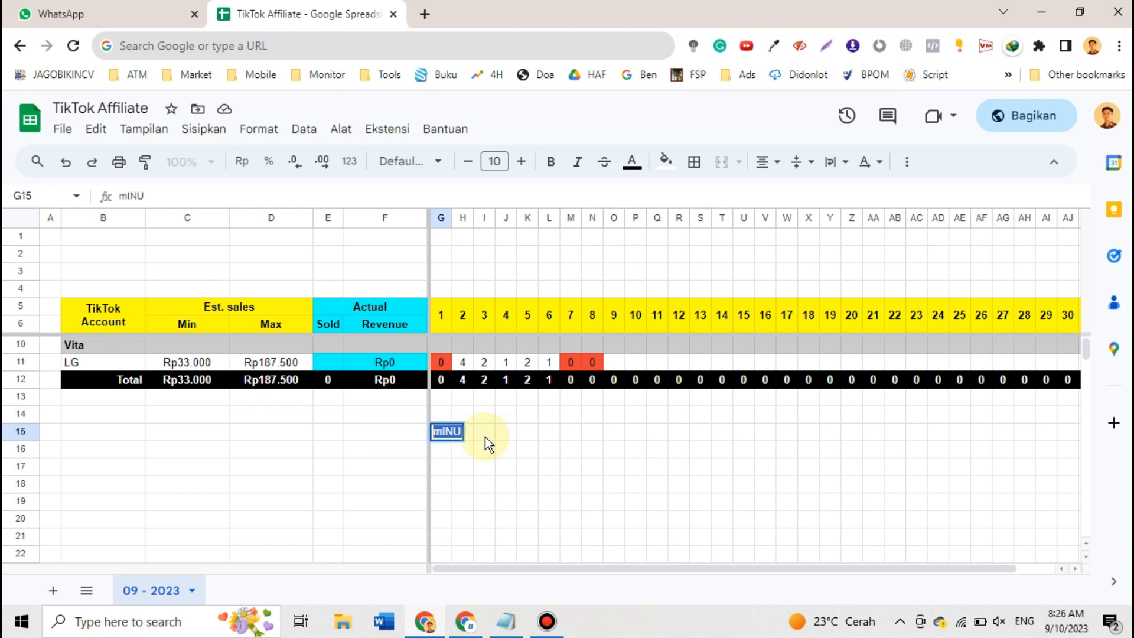
text(Minus)
key(Tab)
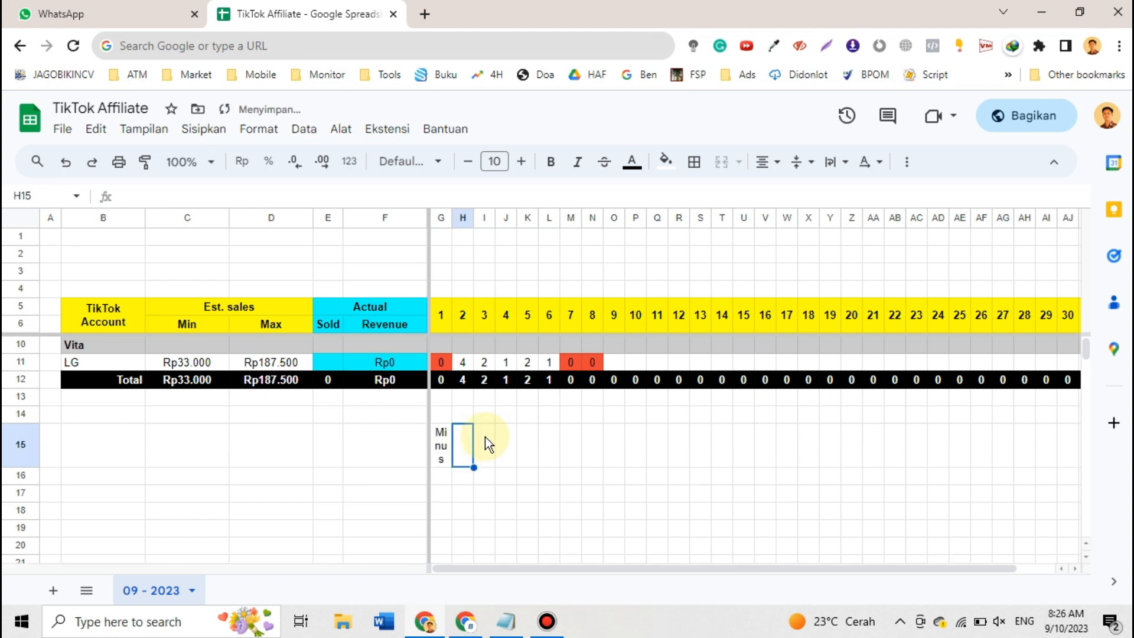
key(Left)
key(Delete)
key(Left)
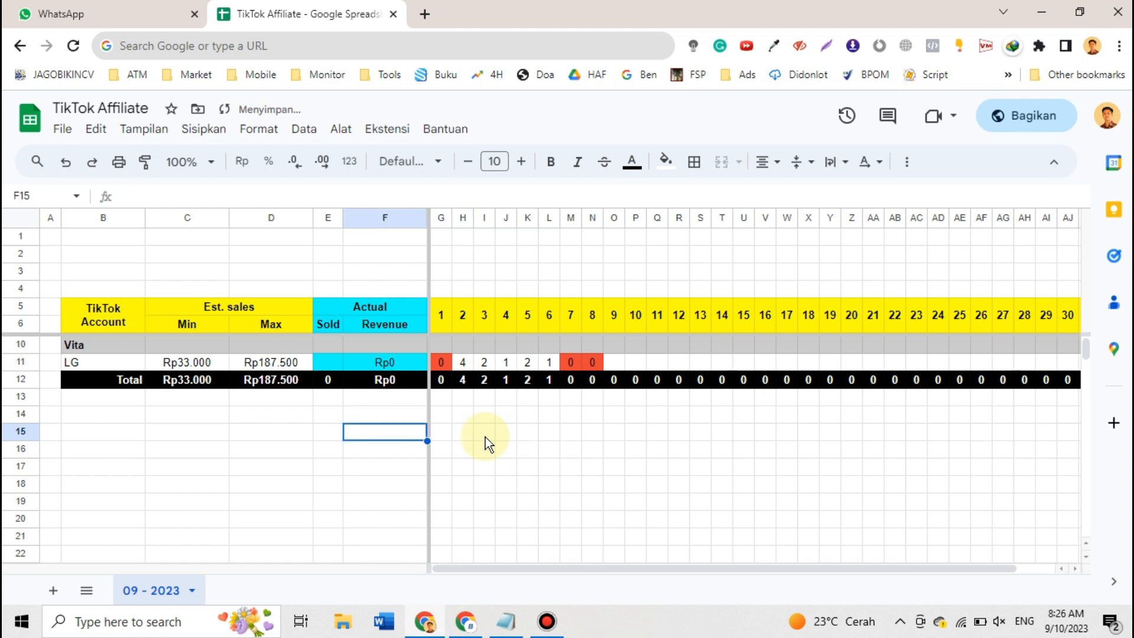
text(Minus)
key(Tab)
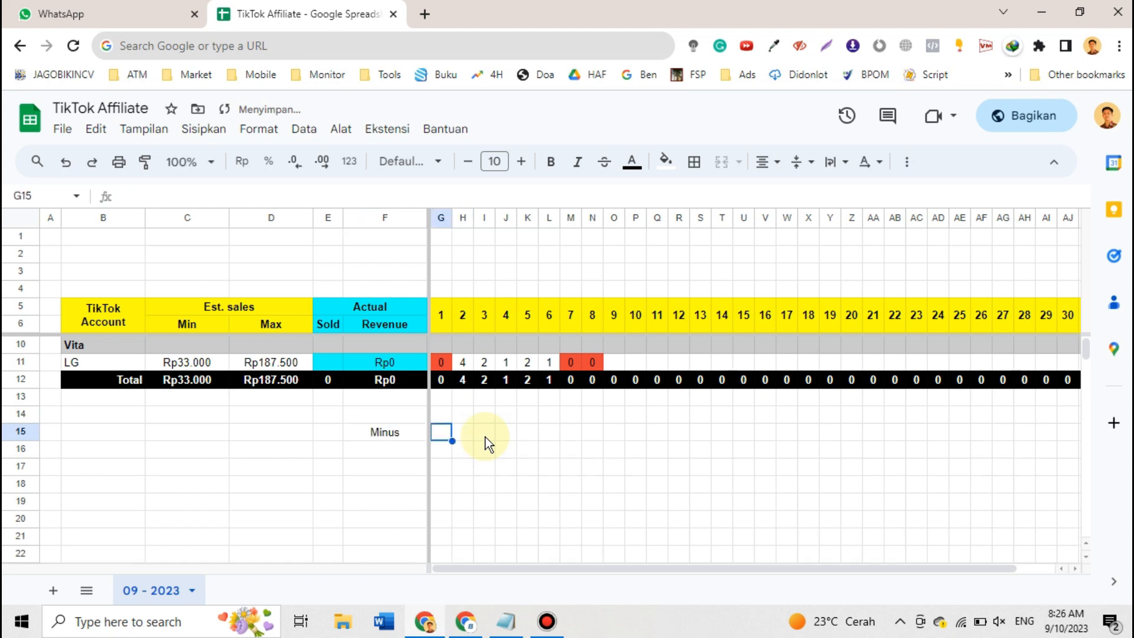
text(Merah)
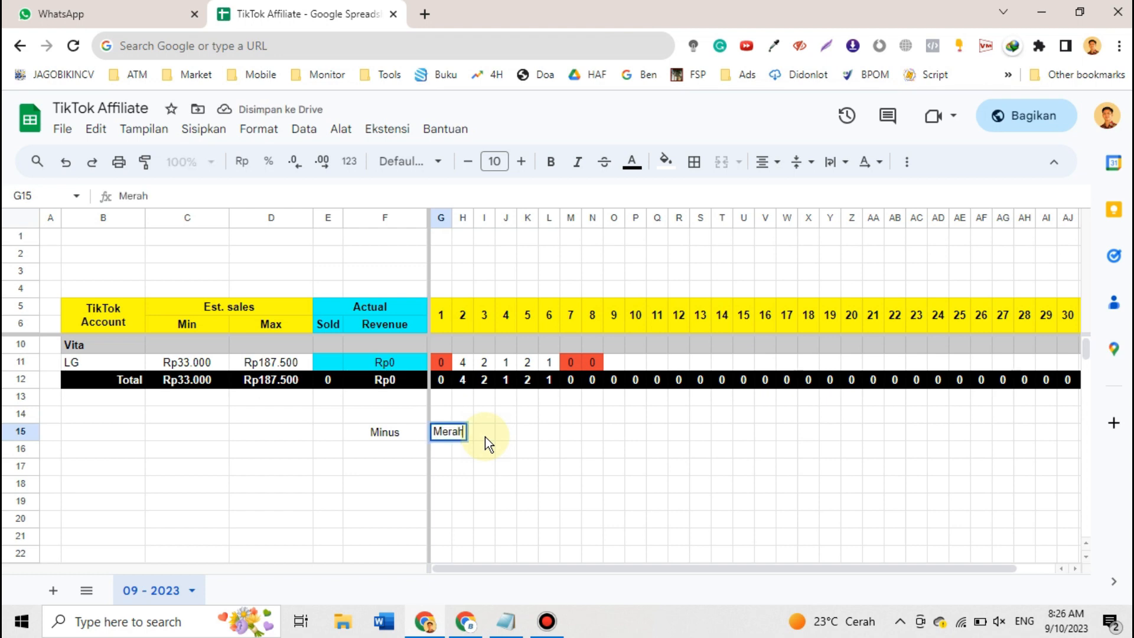
key(Return)
key(Up)
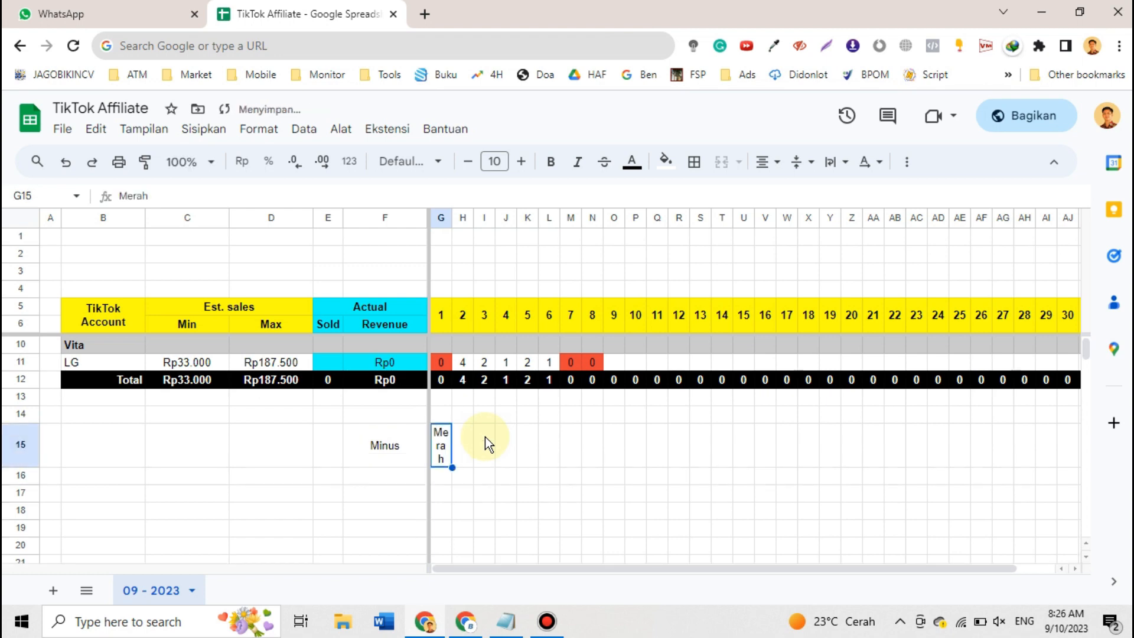
key(Delete)
key(Left)
key(Delete)
Enter the label "Minus" in B15 and its colour "Merah" in B16 below the table
key(Left)
key(Left)
key(Left)
key(Left)
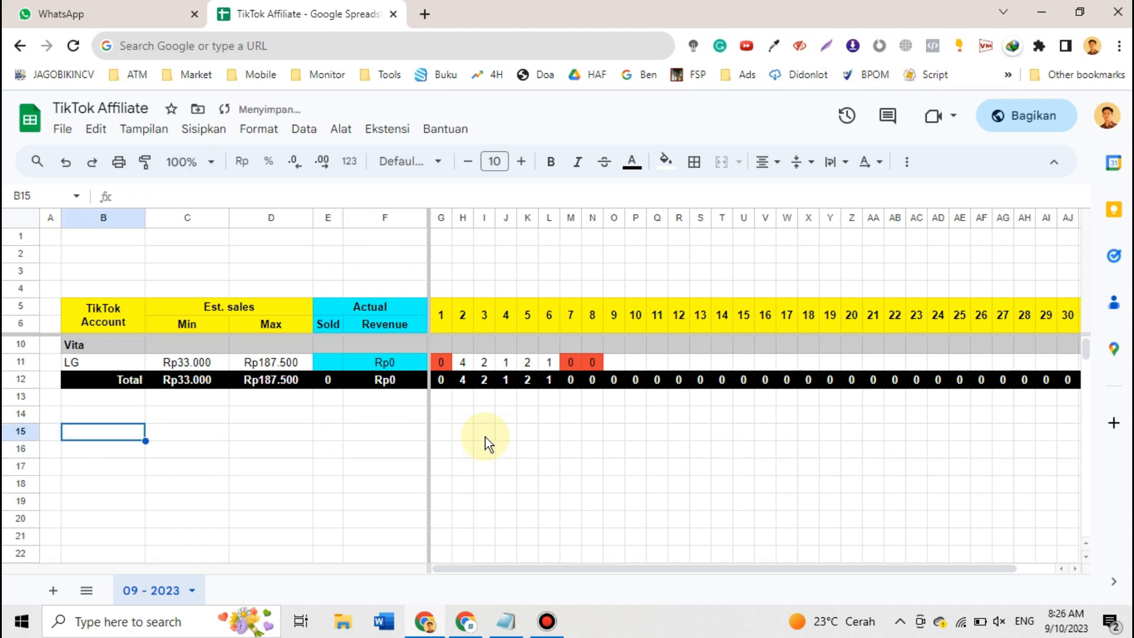
text(Minus)
key(Return)
text(Merah)
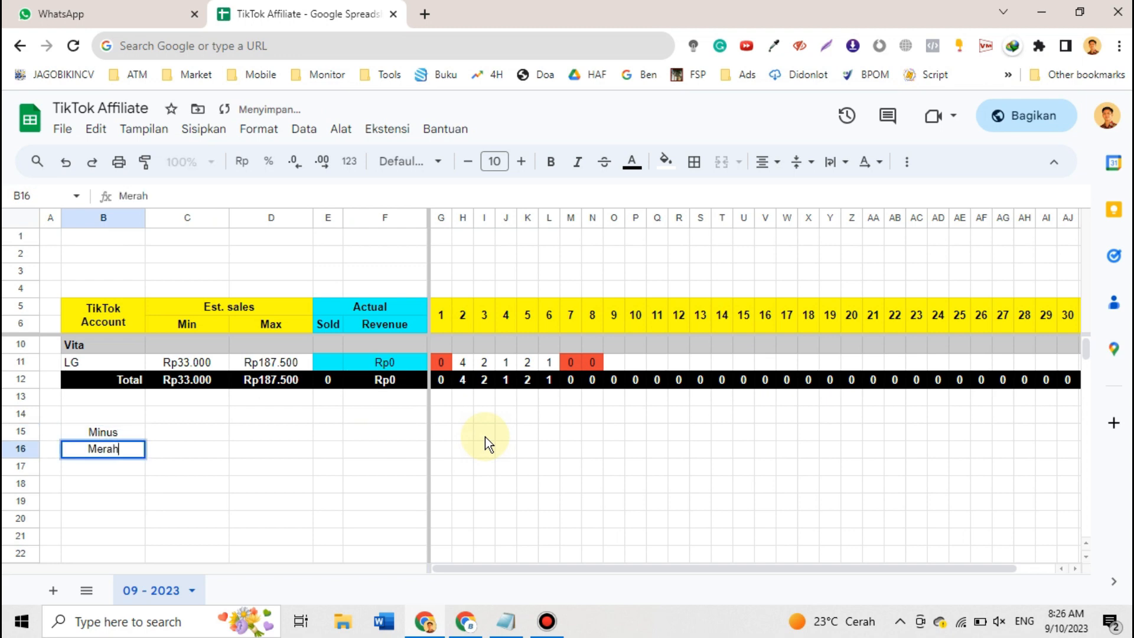
key(Up)
Enter the label "Angka 0" in C15 and its colour "Kuning" in C16
key(Right)
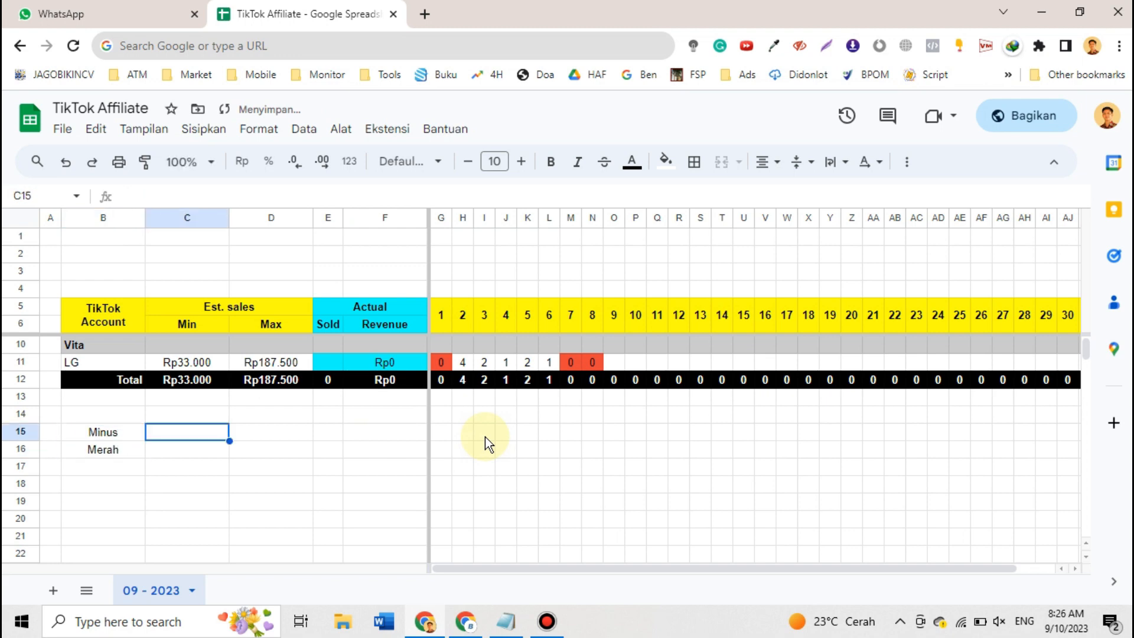
text(0)
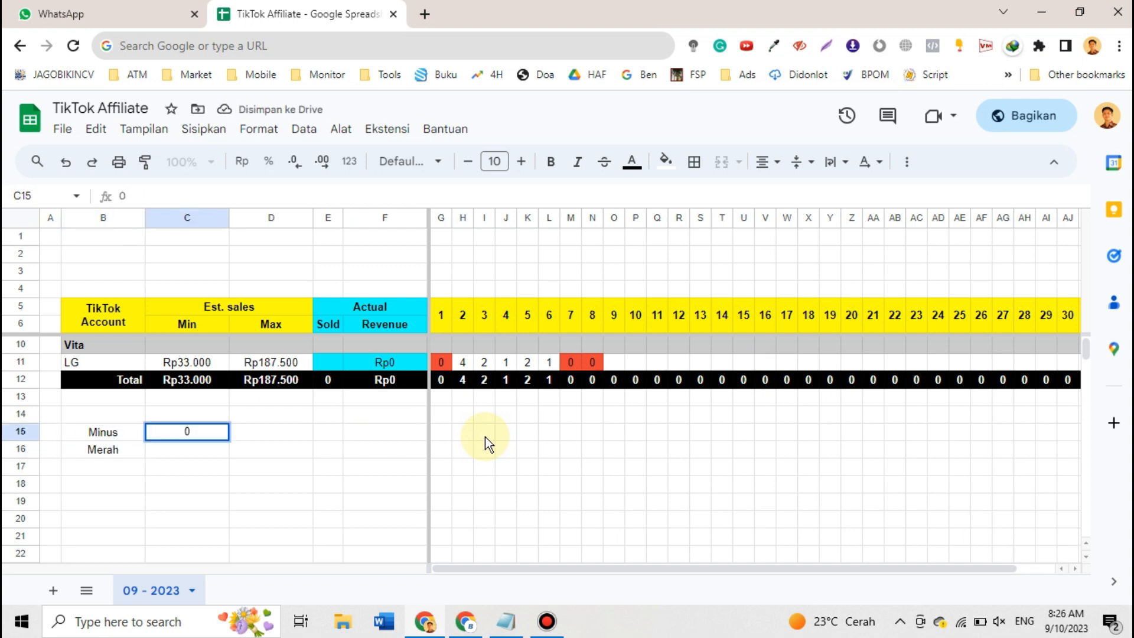
key(Return)
key(Up)
text(Angka 0)
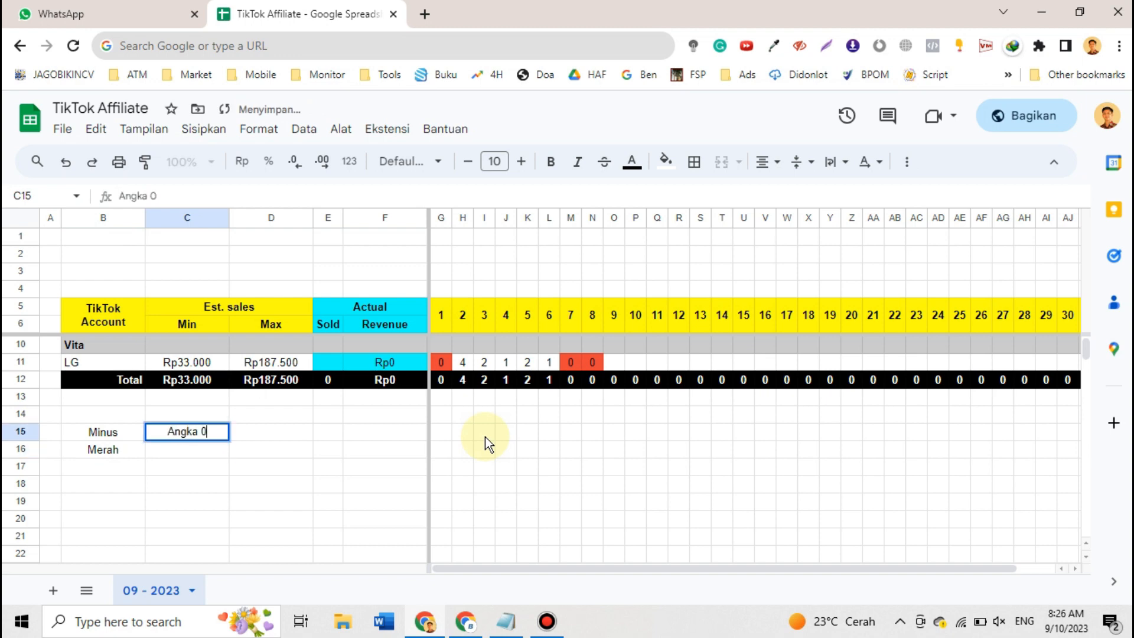
key(Return)
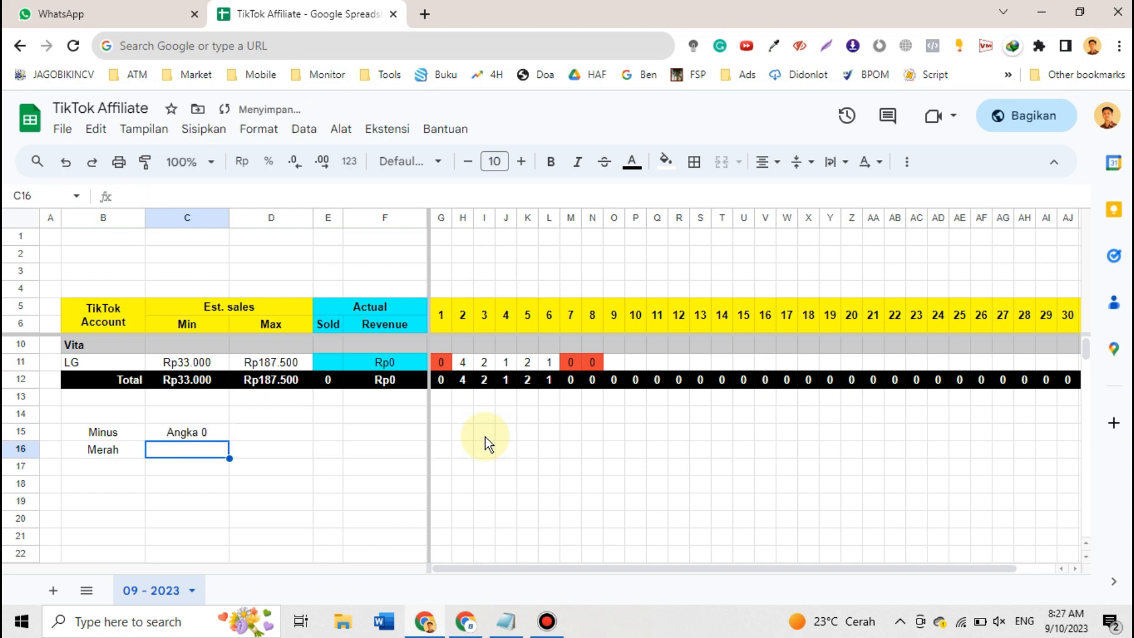
text(Kuning)
key(Up)
Enter the label "Bilangan lebih dari 1" in D15 and its colour "Biru" in D16
key(Right)
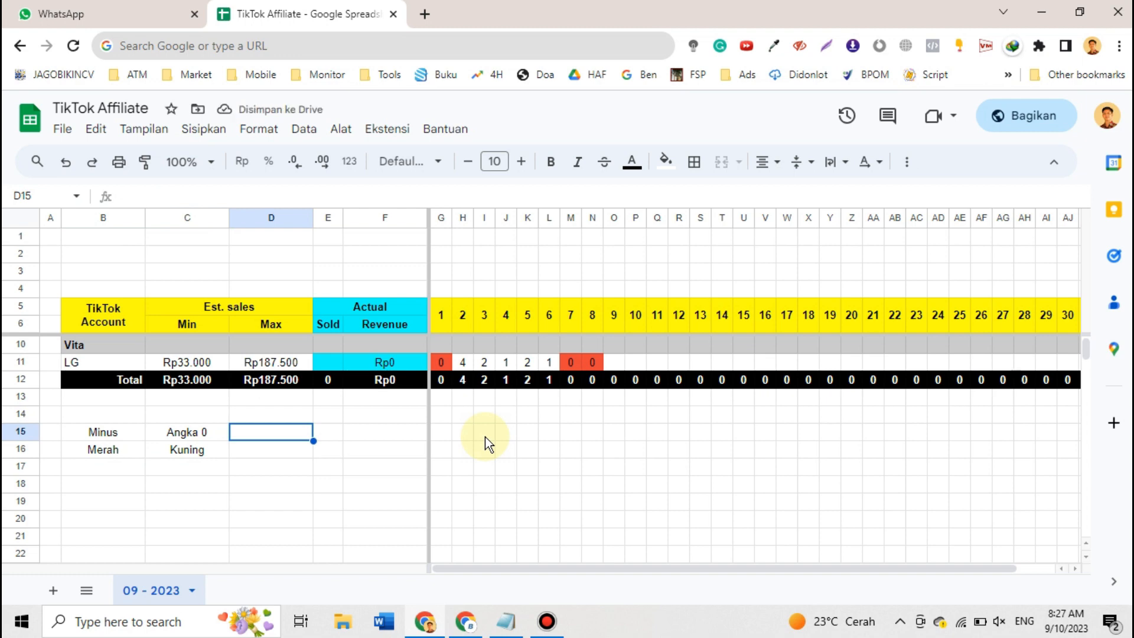
text(Bila)
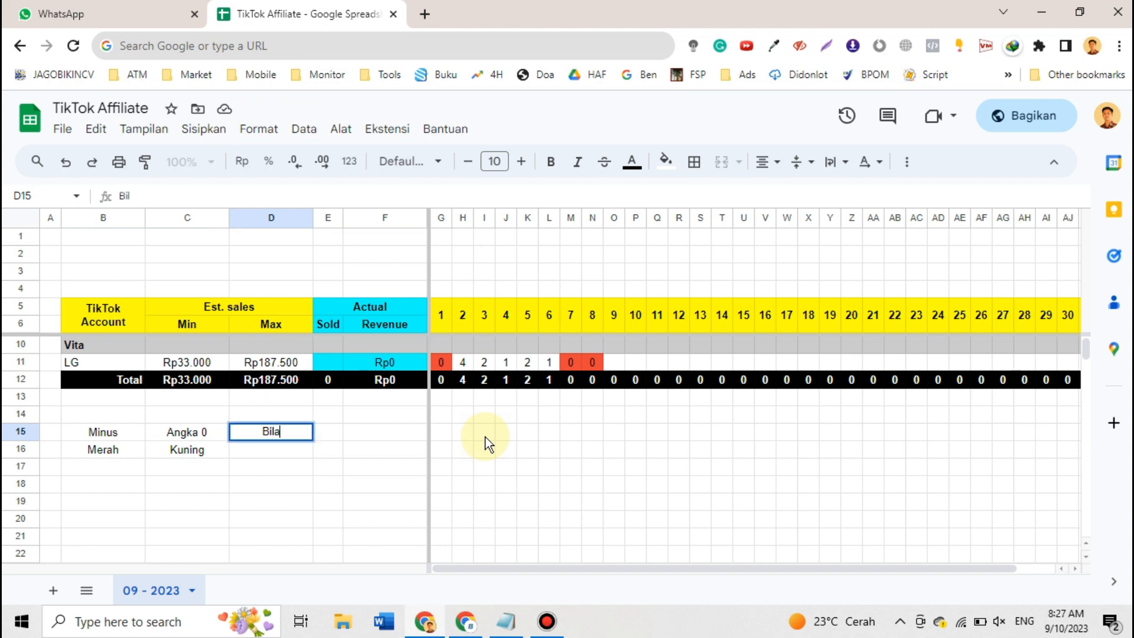
text(ngan < )
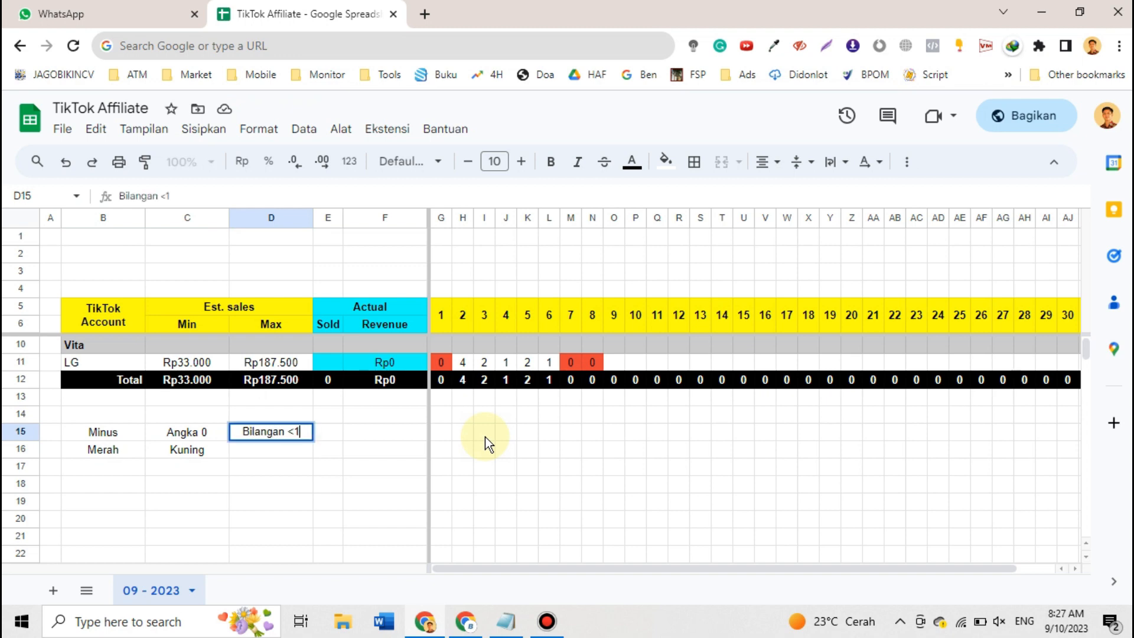
text(1)
key(BackSpace)
key(BackSpace)
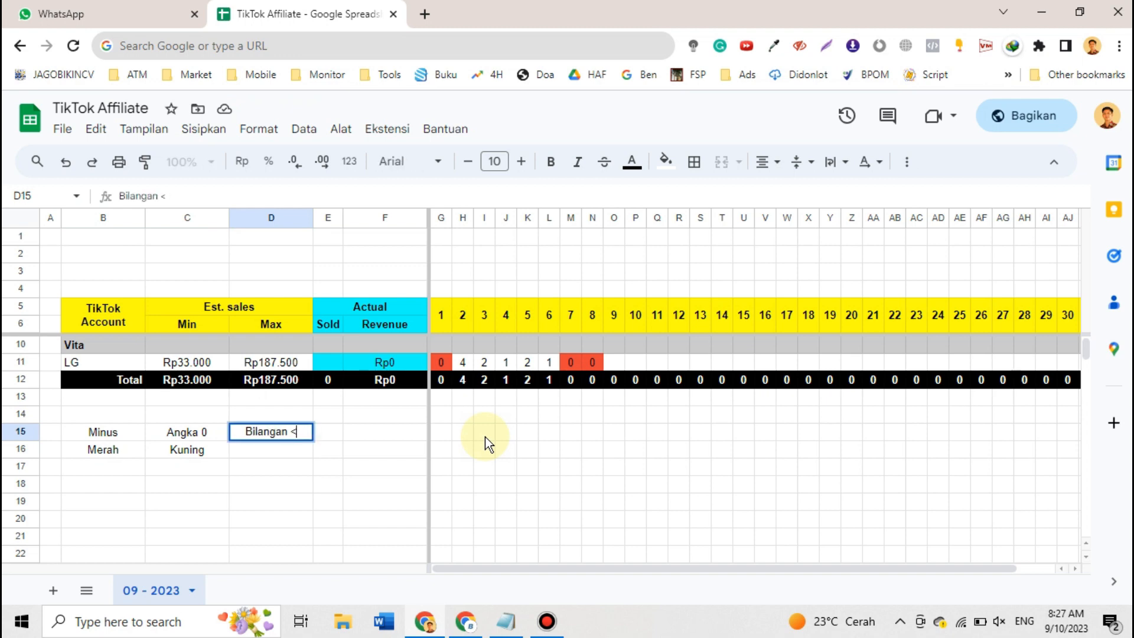
key(BackSpace)
text(lebih dari 1)
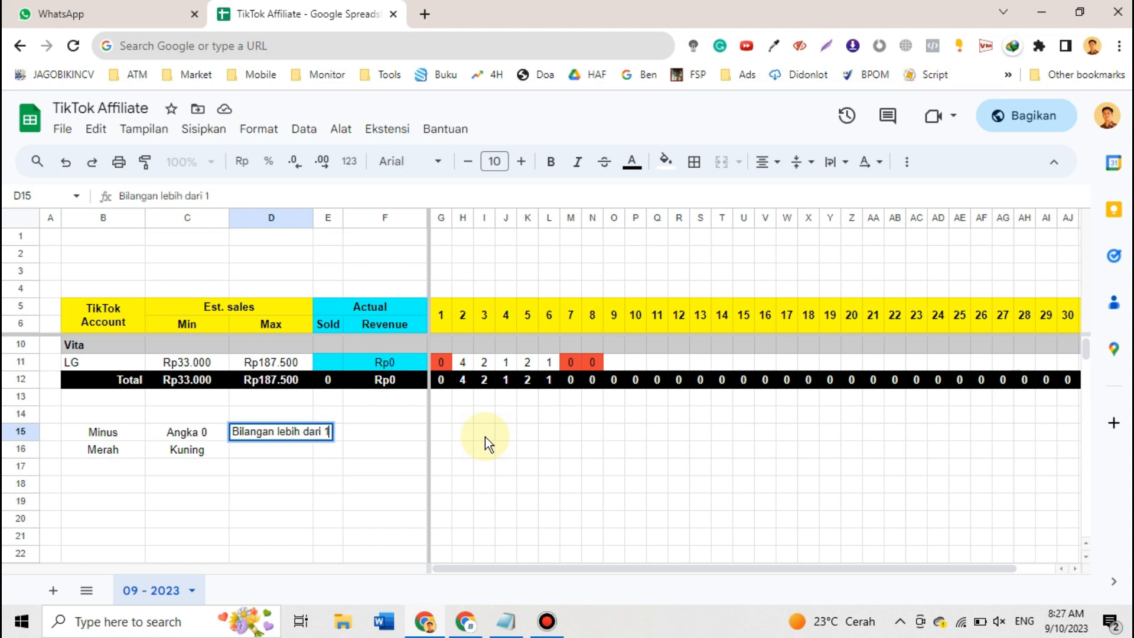
key(Return)
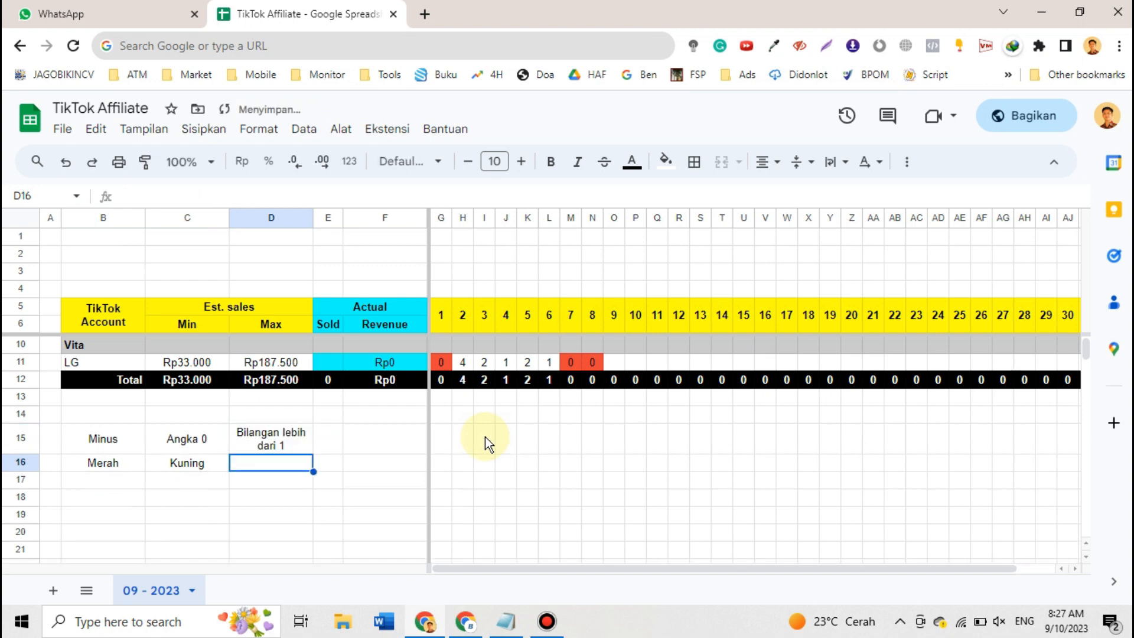
text(Biru)
key(Return)
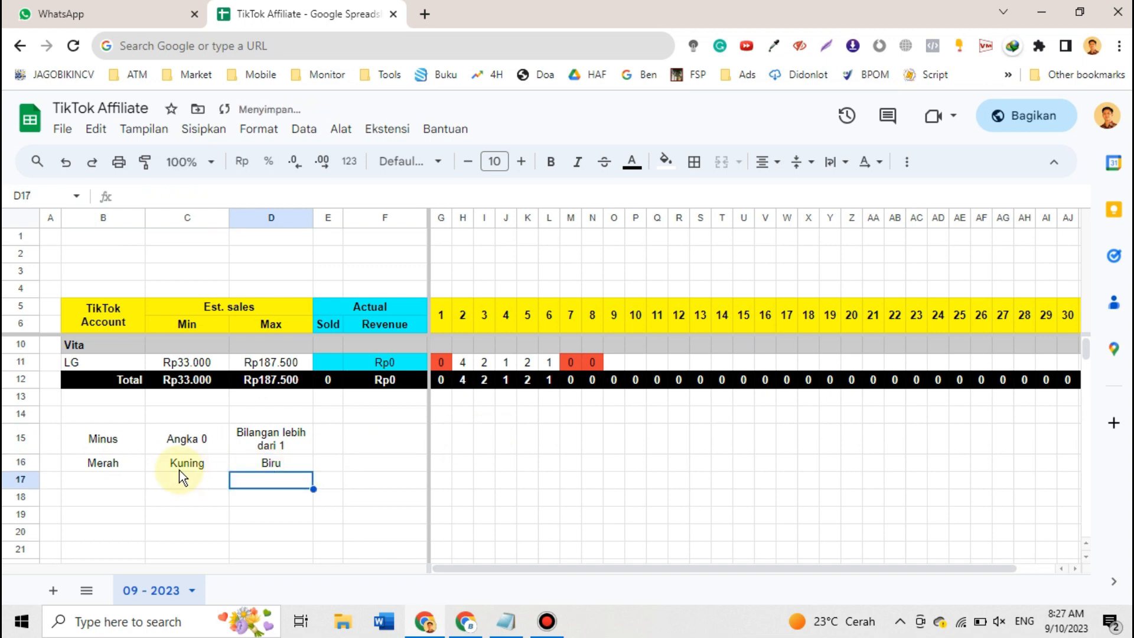
Apply all borders to the empty cells B17:D21 below the colour legend
click(105, 486)
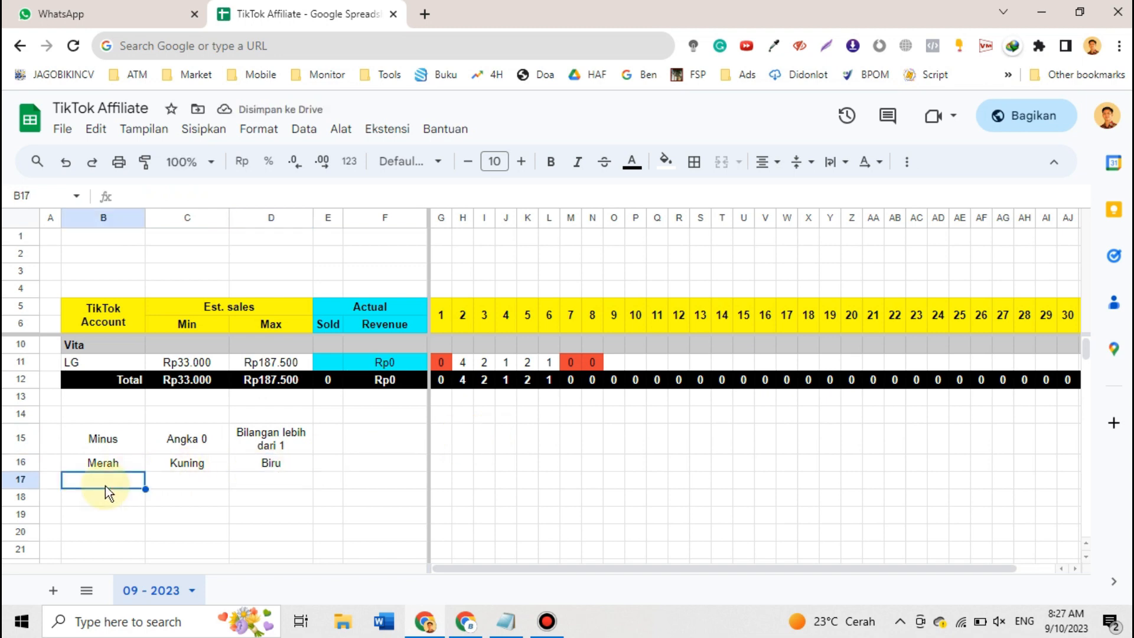
scroll(105, 486, down, 1)
drag(122, 428, 278, 490)
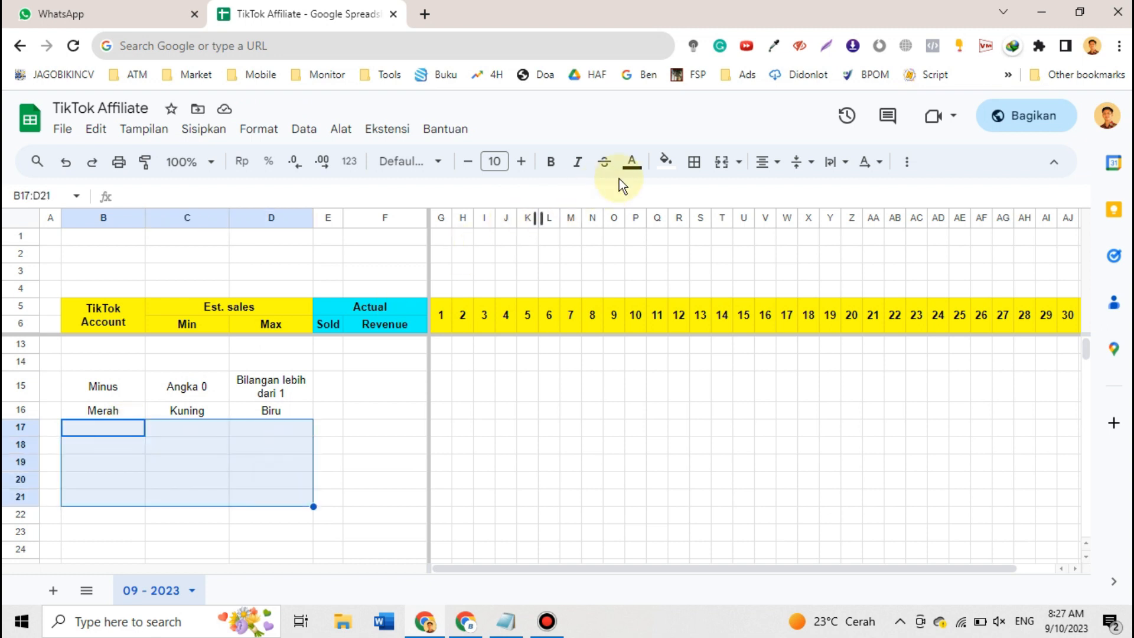
click(695, 162)
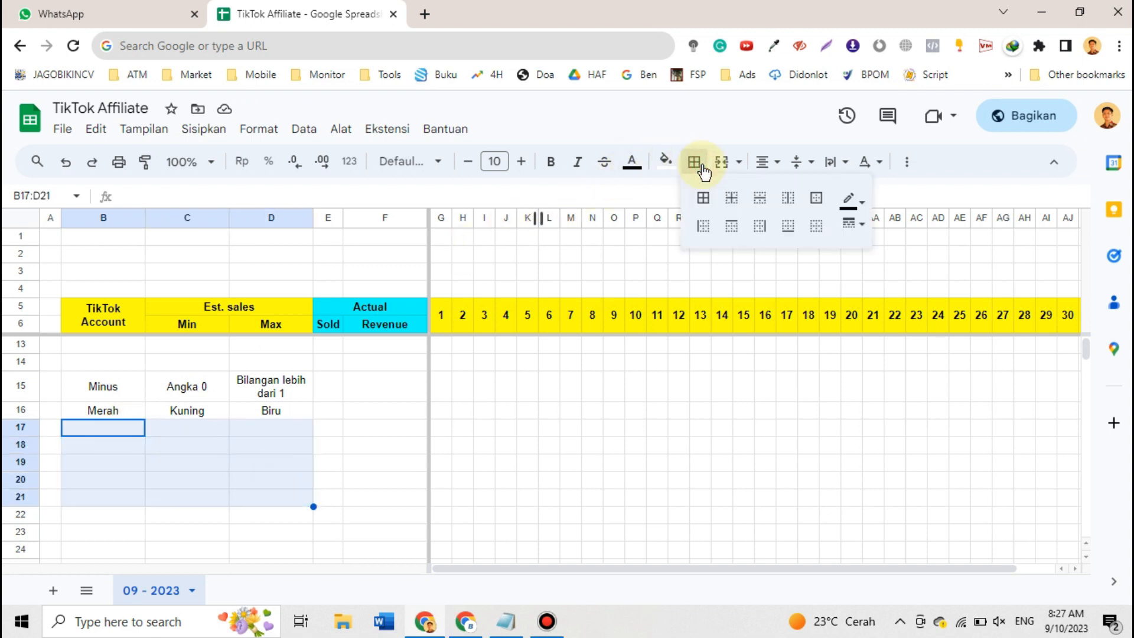
click(703, 197)
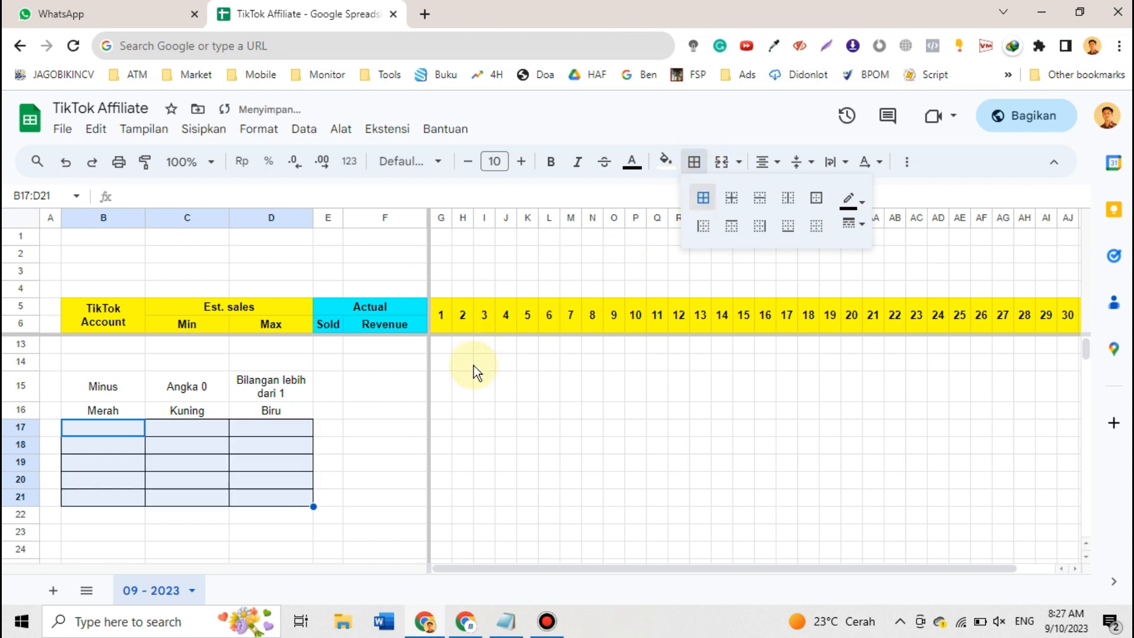
click(390, 451)
click(92, 427)
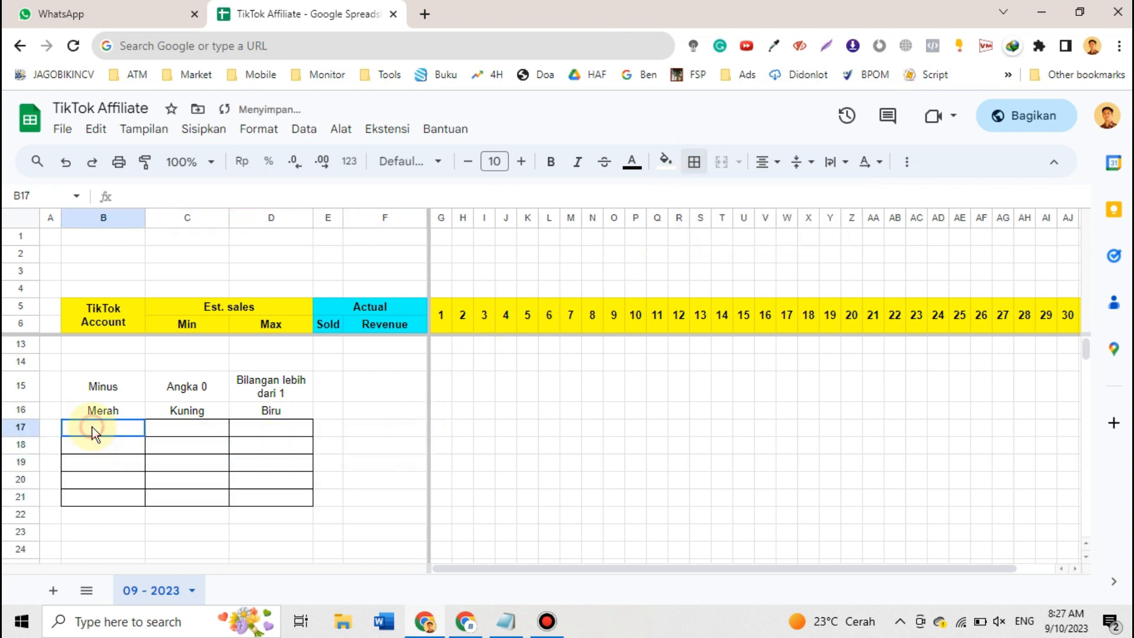
click(347, 413)
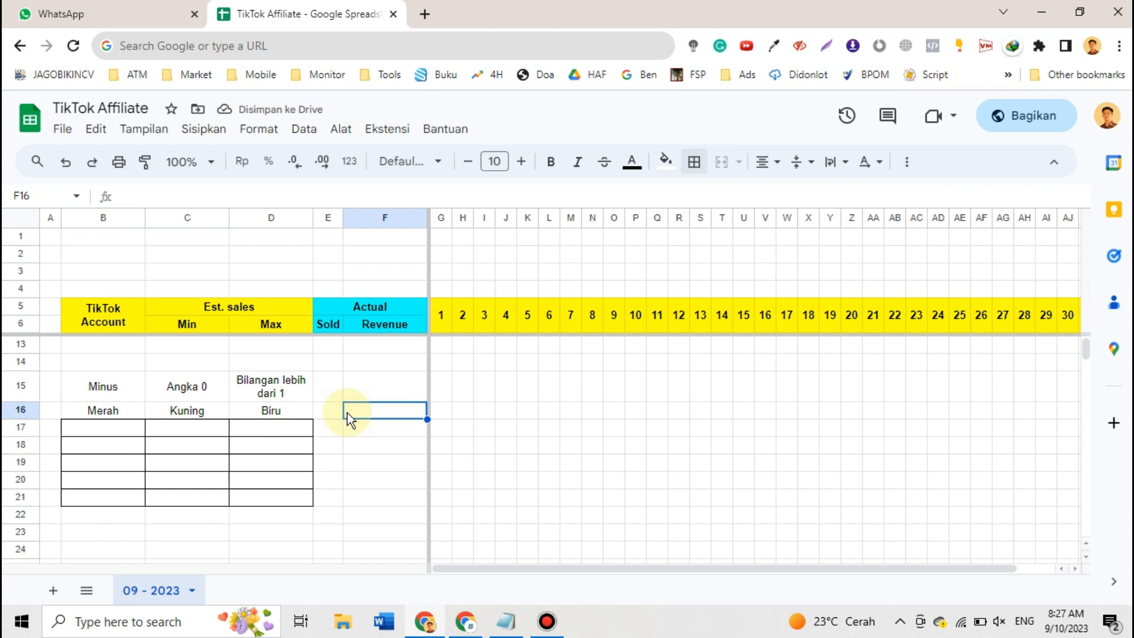
scroll(347, 413, down, 1)
click(101, 393)
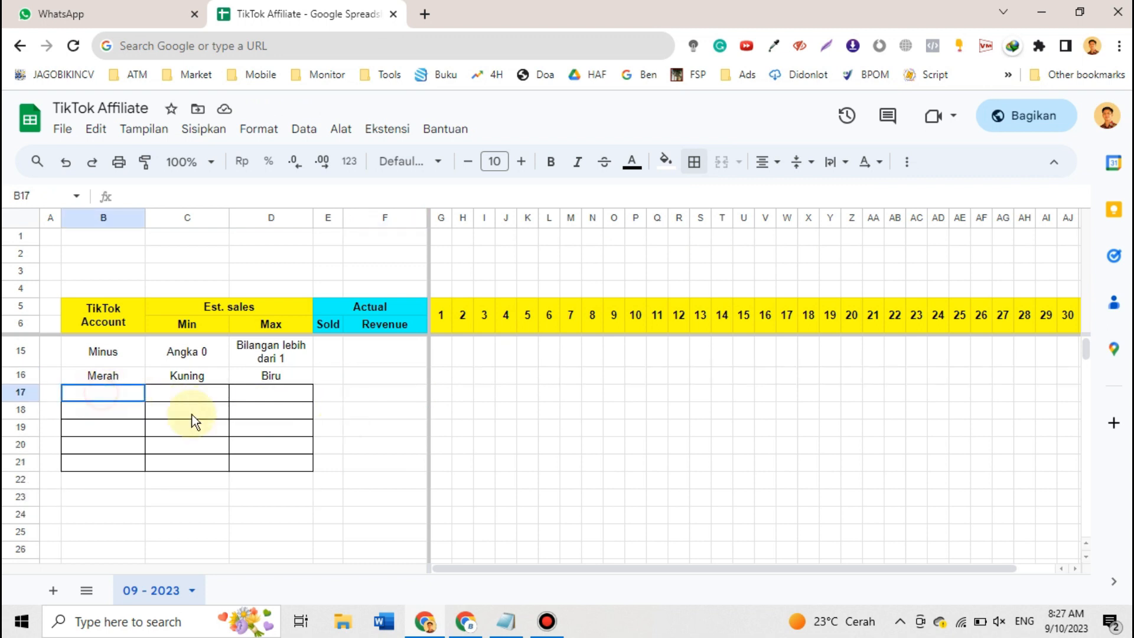
drag(195, 422, 280, 469)
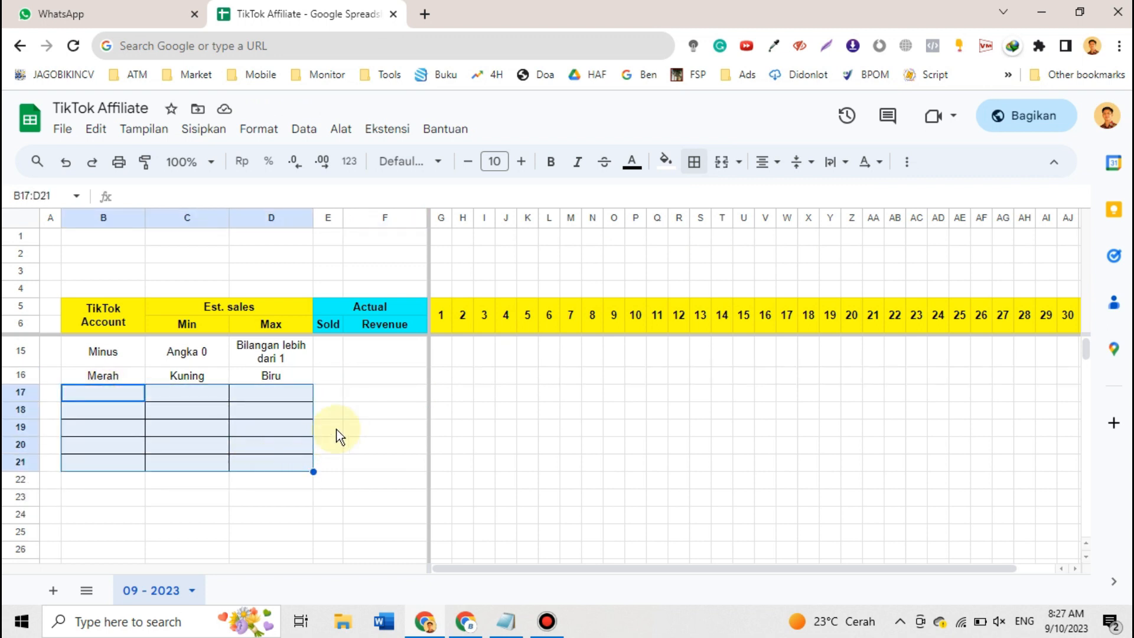
scroll(338, 436, up, 4)
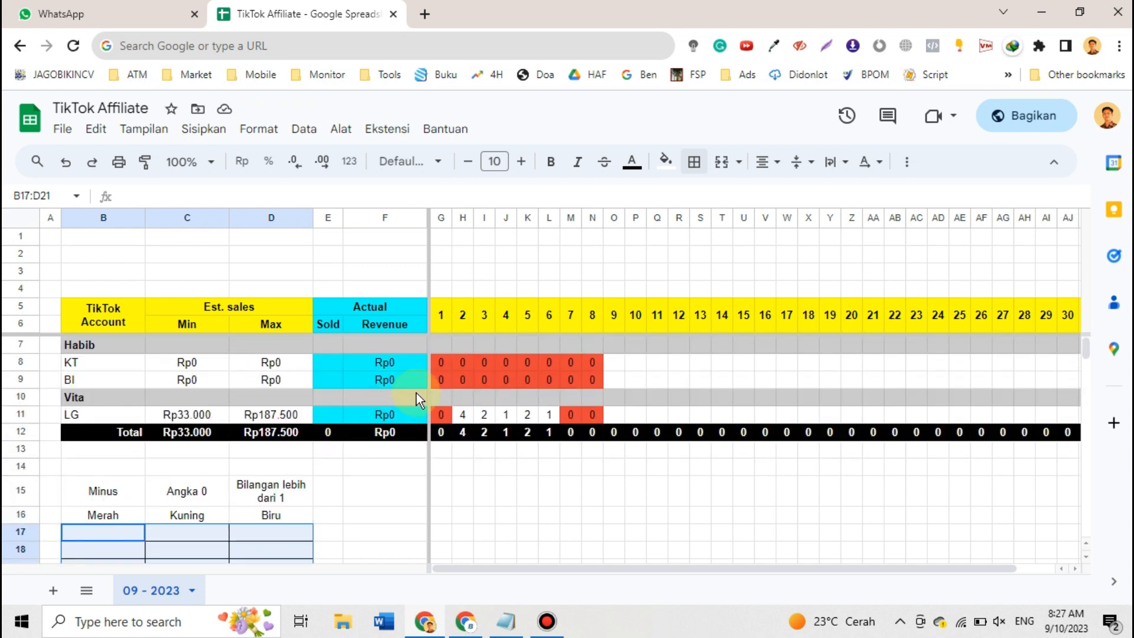
drag(439, 359, 1032, 378)
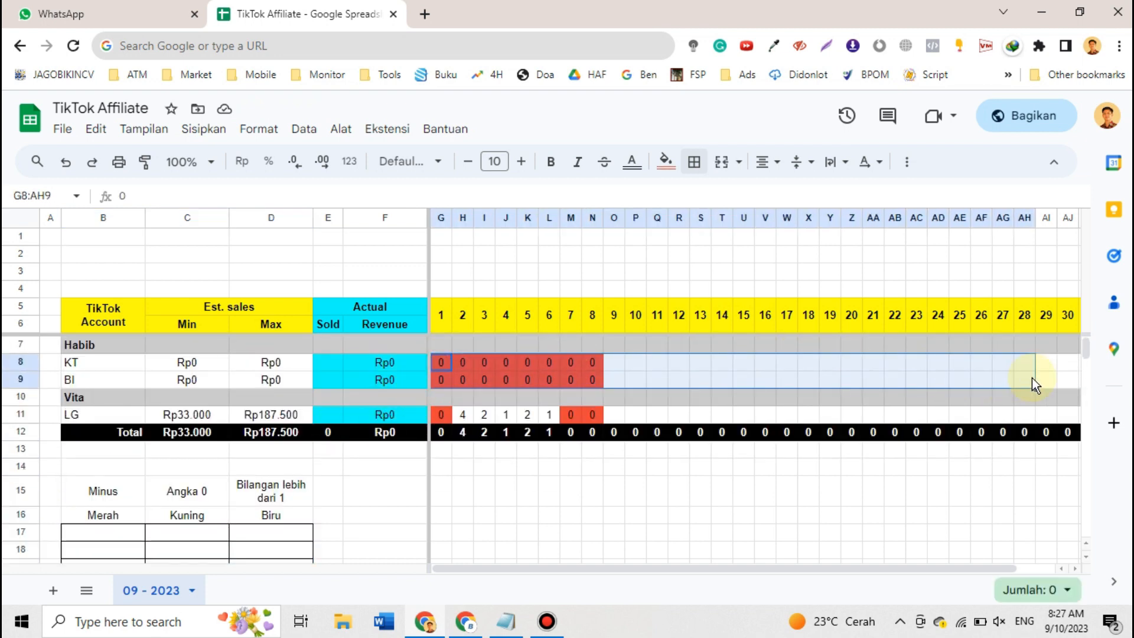
Enter a trial 0 in P7 and delete it again
click(641, 349)
text(0)
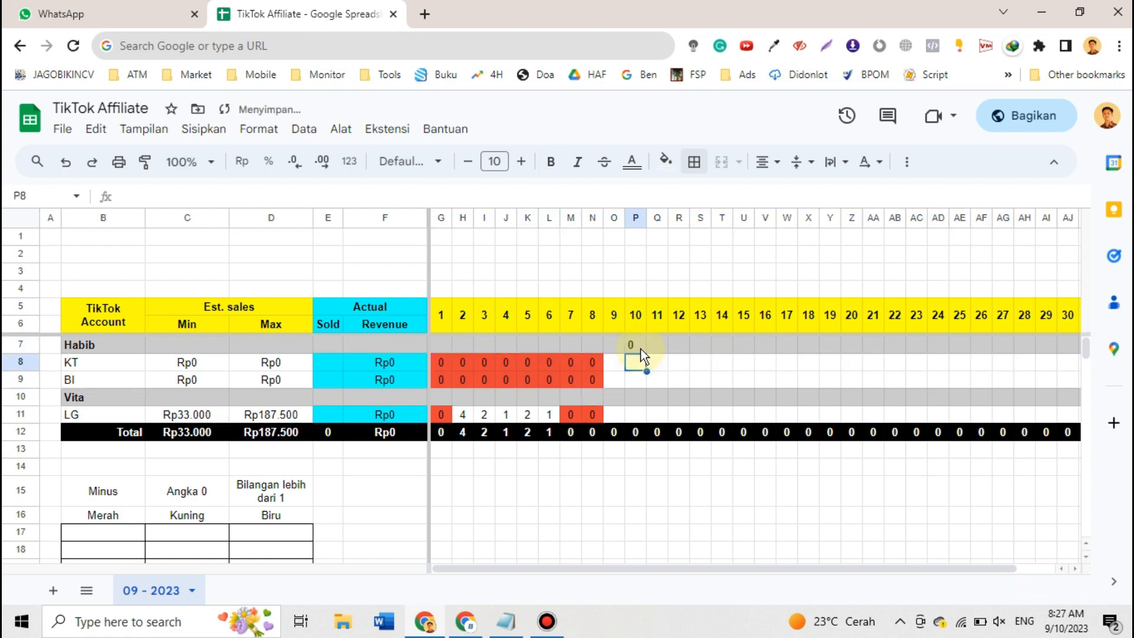
key(Delete)
Start a new conditional formatting rule for the bordered range B17:D21
scroll(640, 349, down, 1)
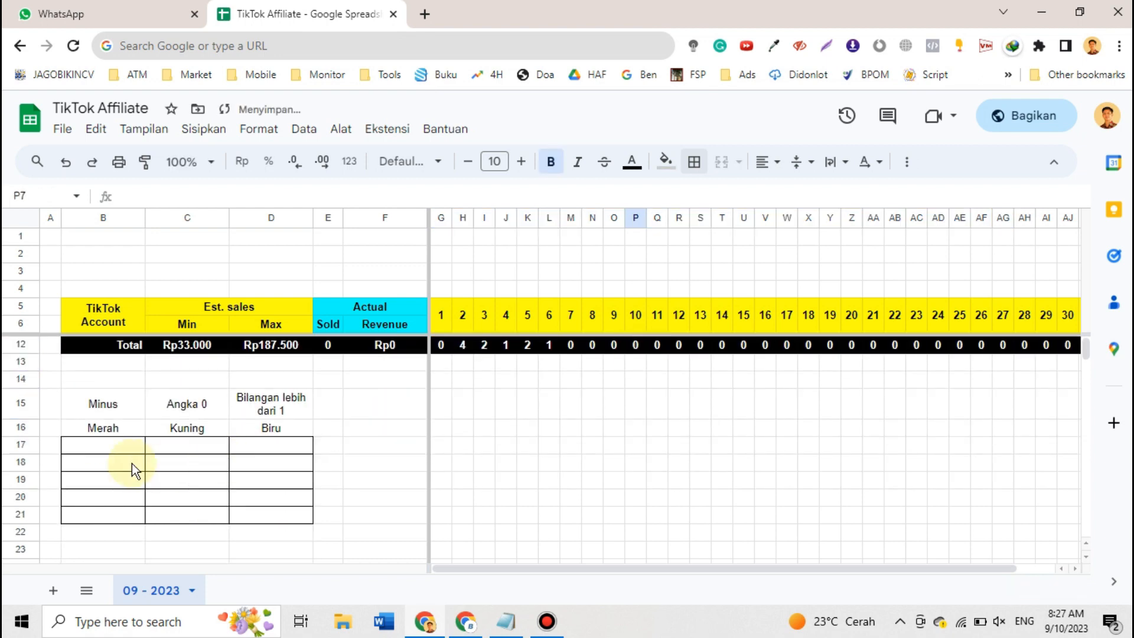
drag(88, 450, 279, 514)
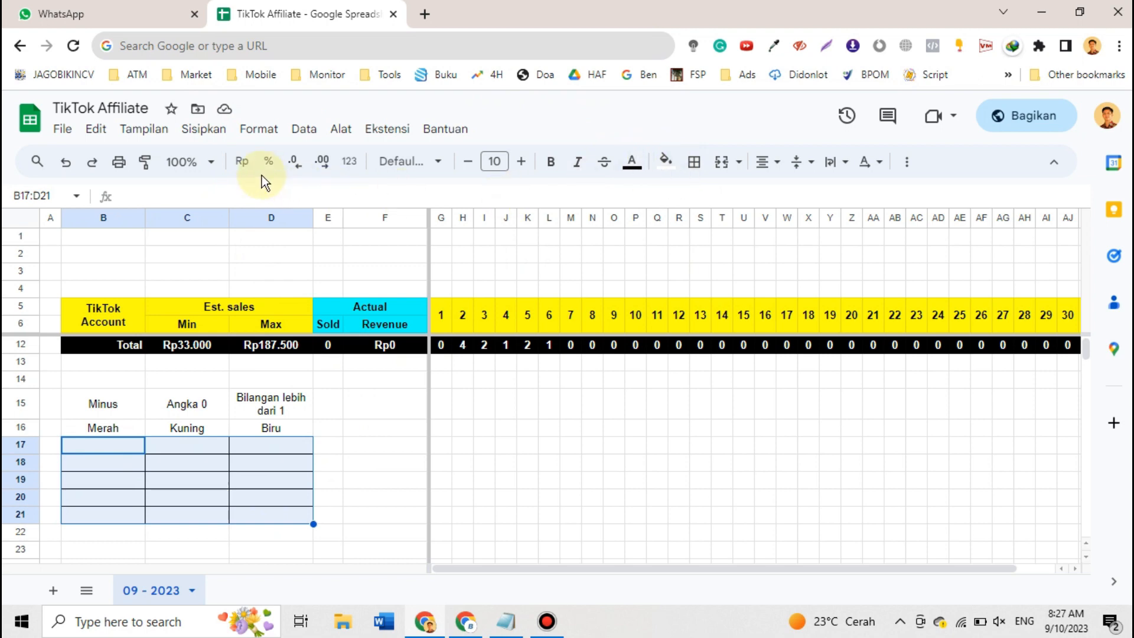
click(666, 161)
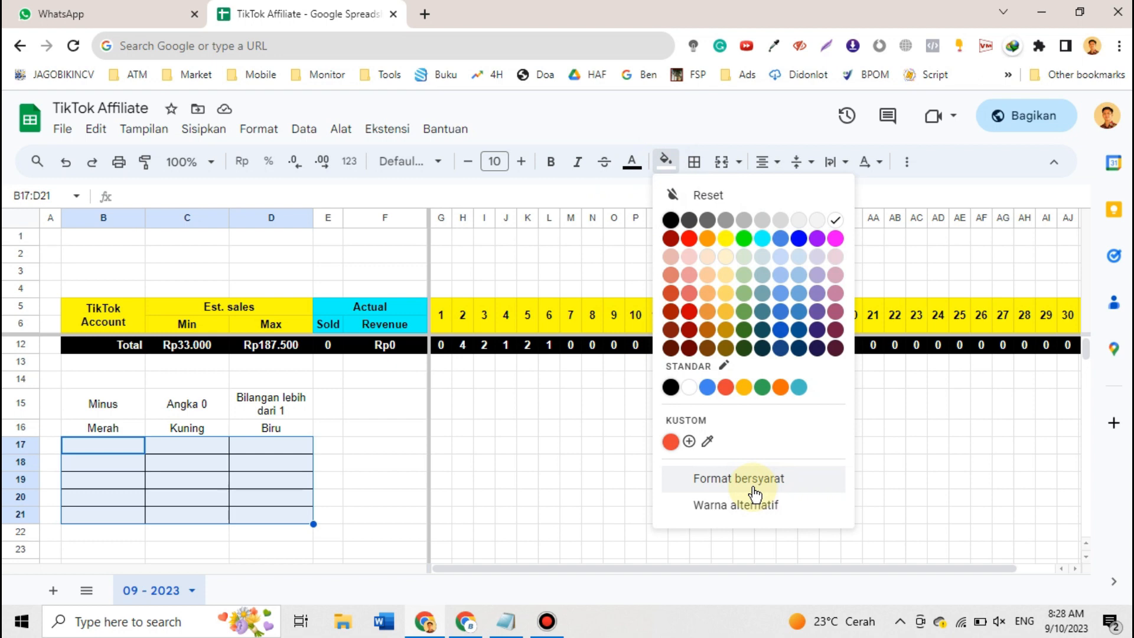
click(790, 485)
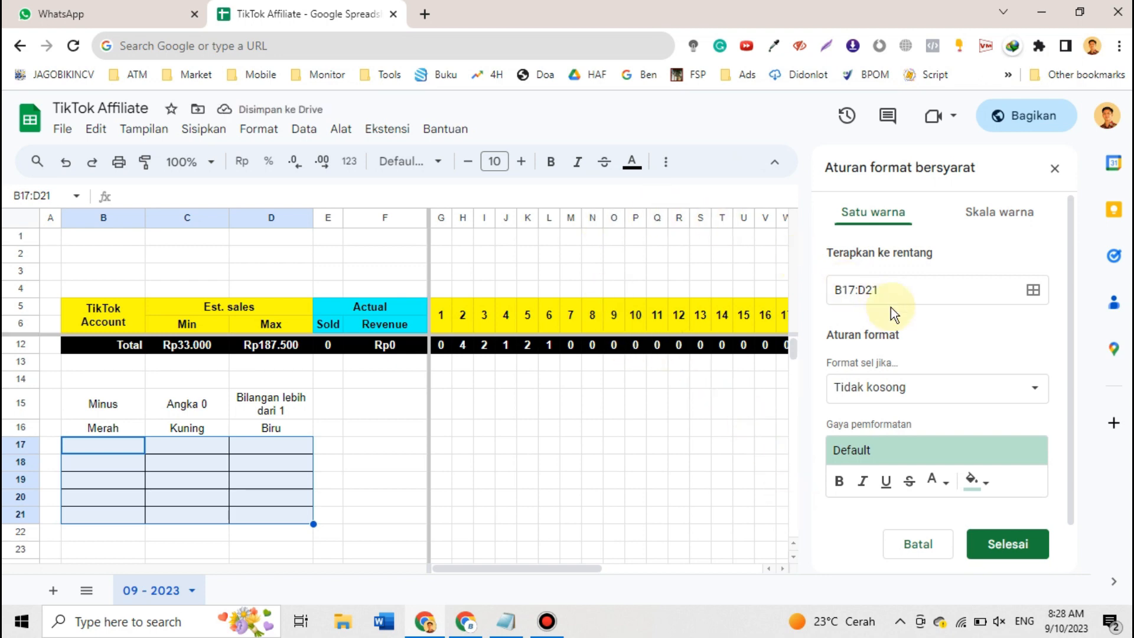
scroll(891, 307, down, 2)
scroll(891, 307, up, 2)
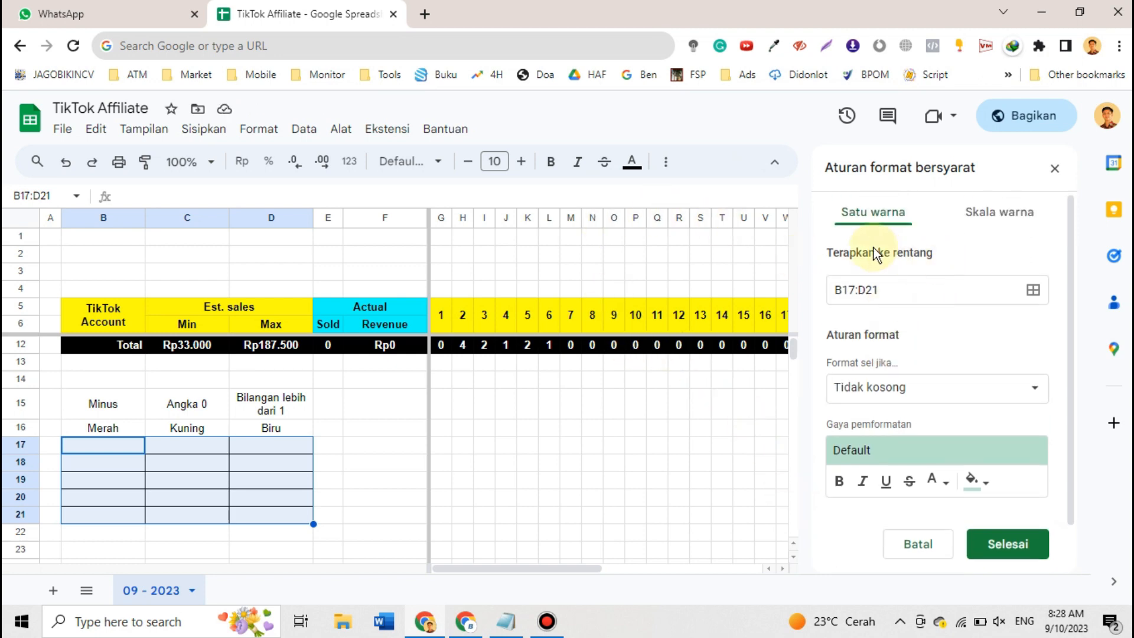
scroll(900, 411, down, 2)
scroll(900, 411, up, 2)
scroll(892, 335, down, 1)
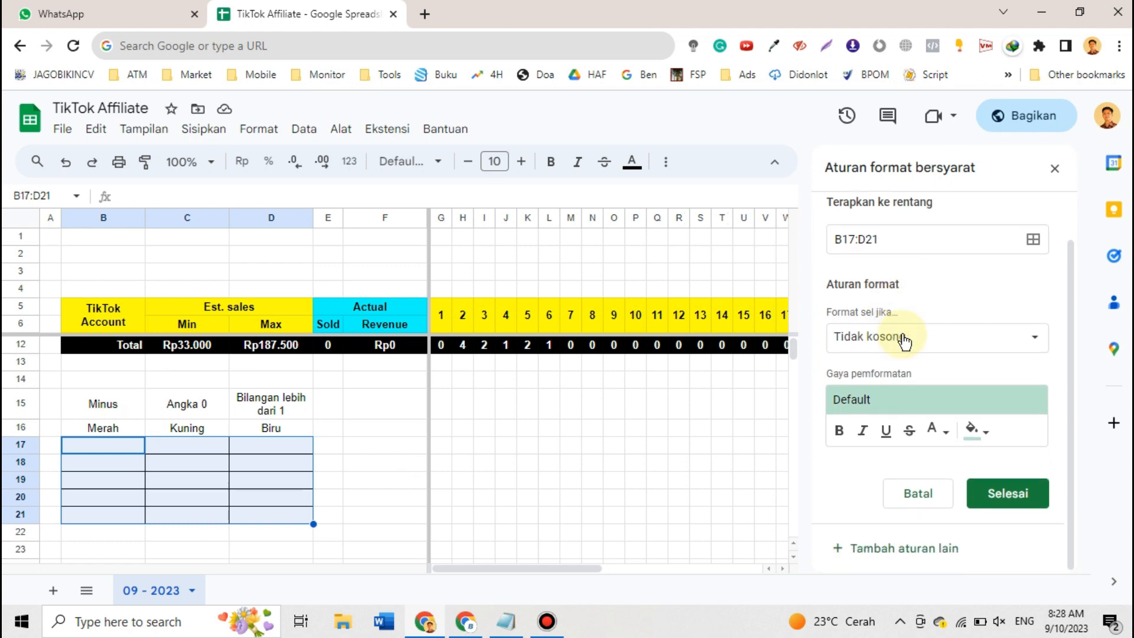
Set the rule's condition to "Teks dimulai dengan" with the value "-"
click(905, 340)
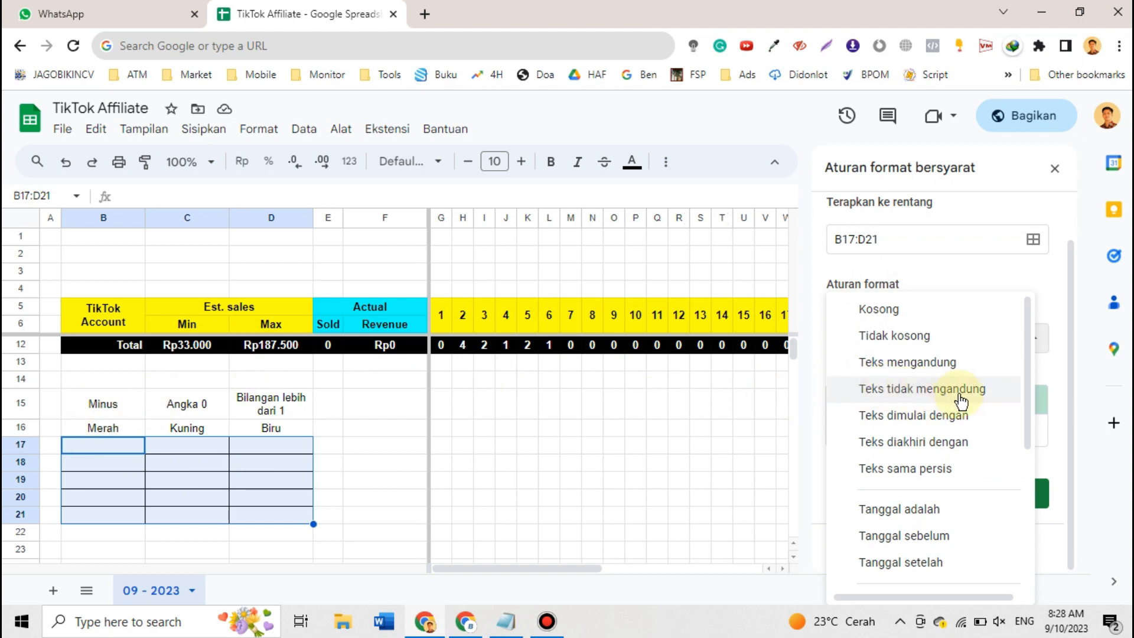
click(904, 414)
click(925, 364)
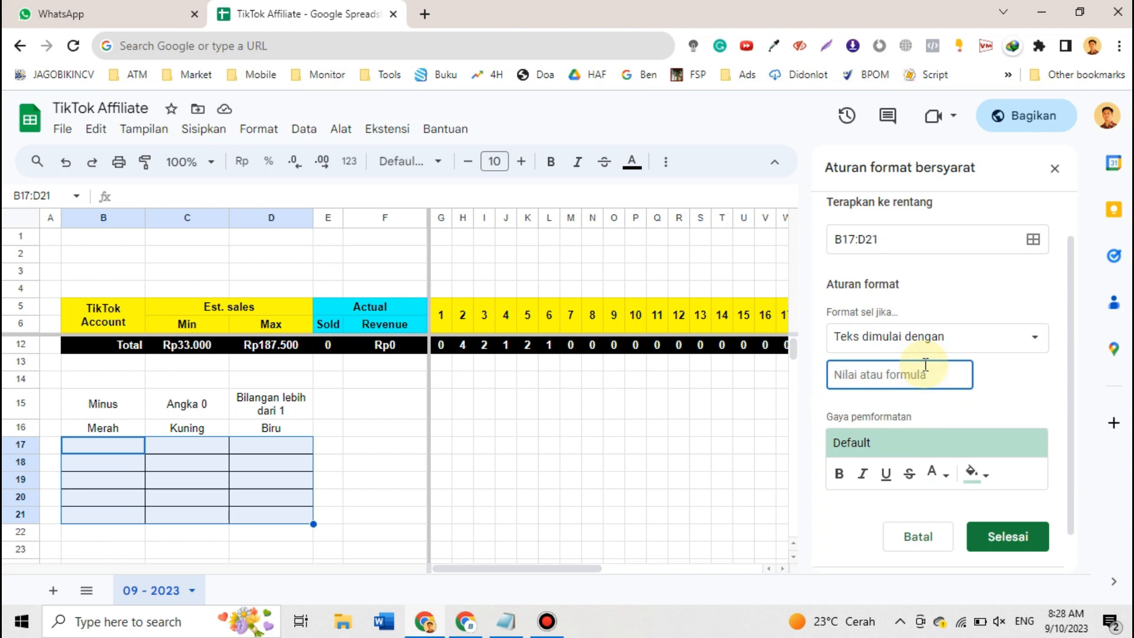
text(-)
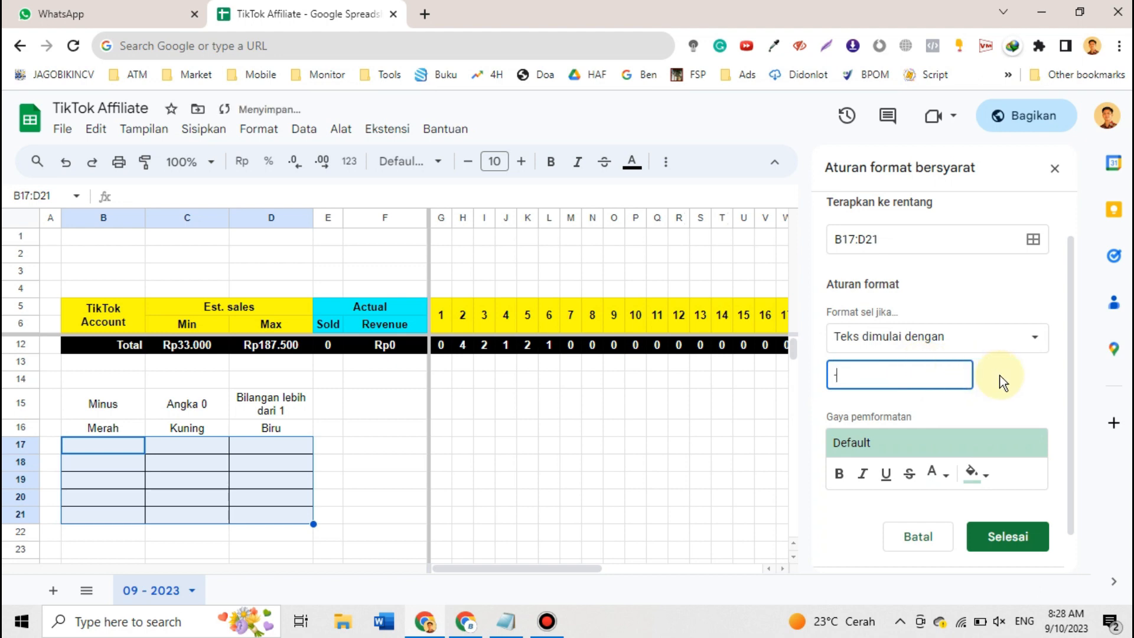
click(1002, 382)
Format matching cells with a light red fill and bold red text, and save the rule
scroll(1001, 381, down, 1)
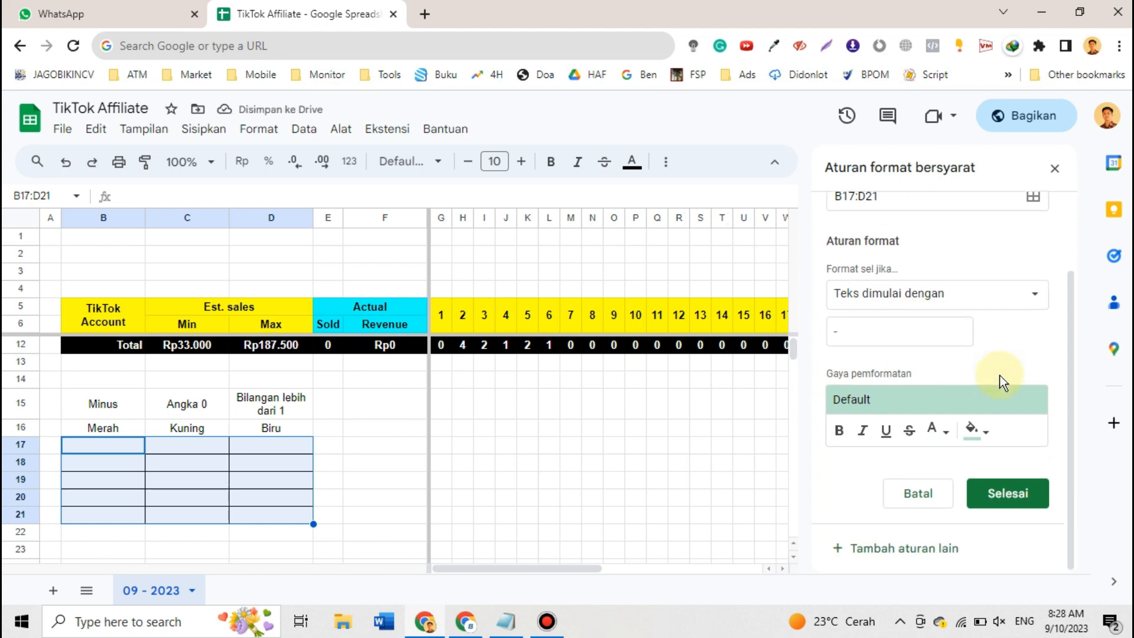
click(985, 432)
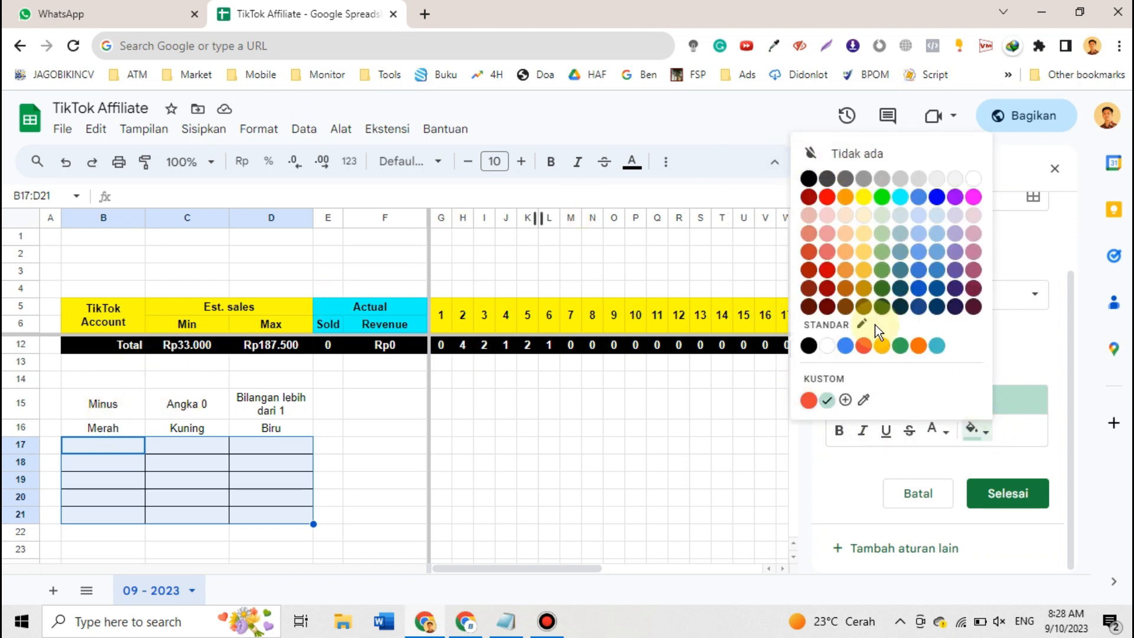
click(830, 221)
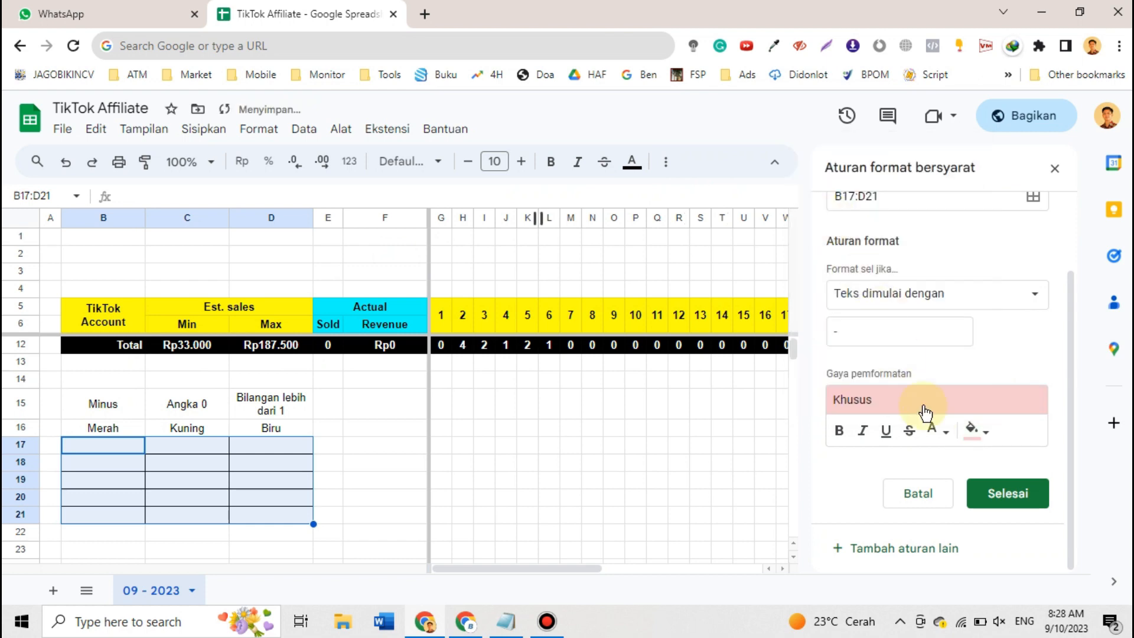
click(944, 439)
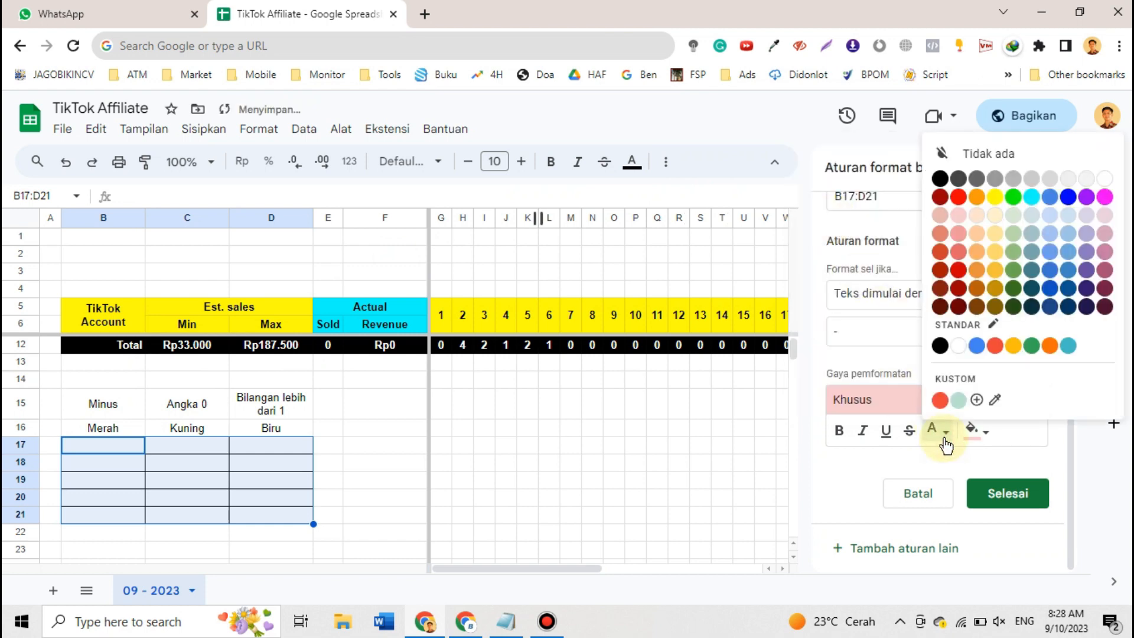
click(959, 196)
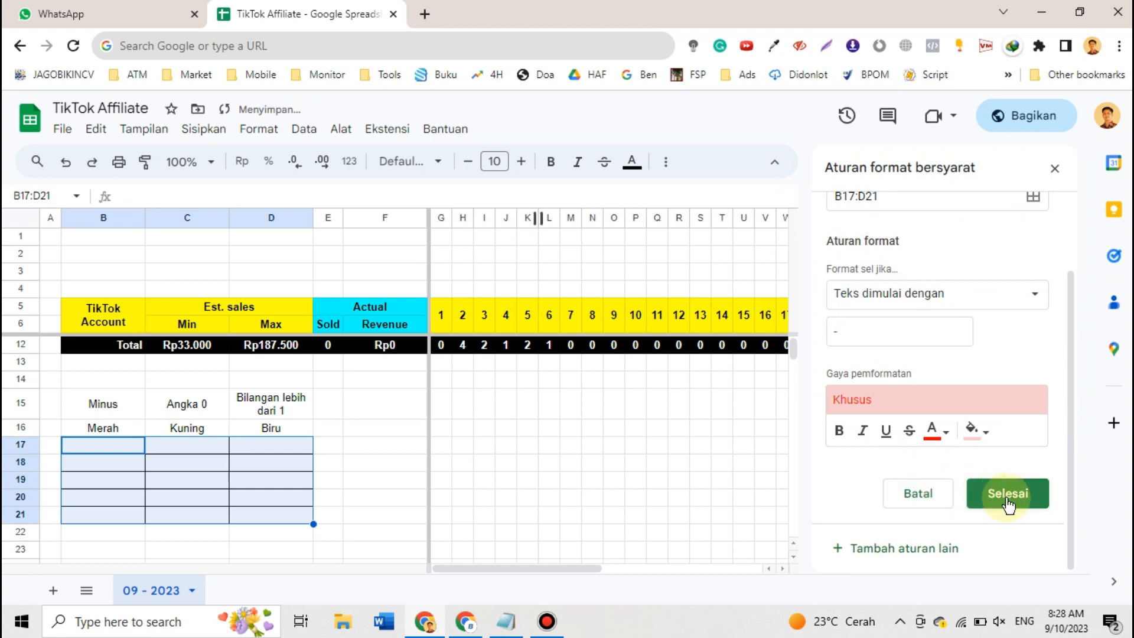
click(844, 437)
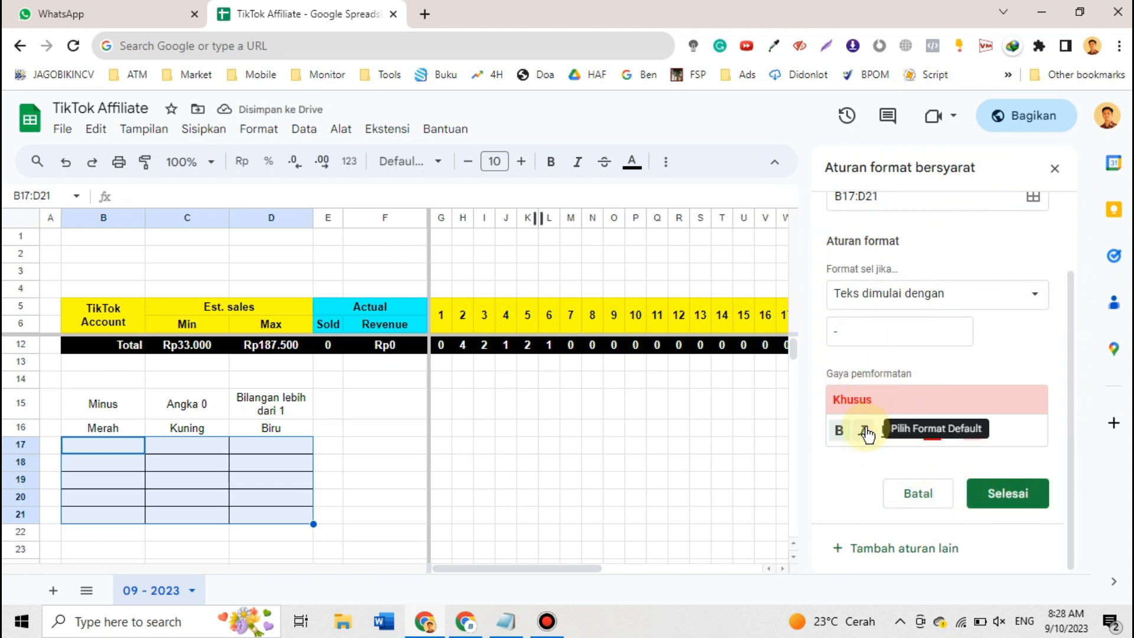
click(1009, 497)
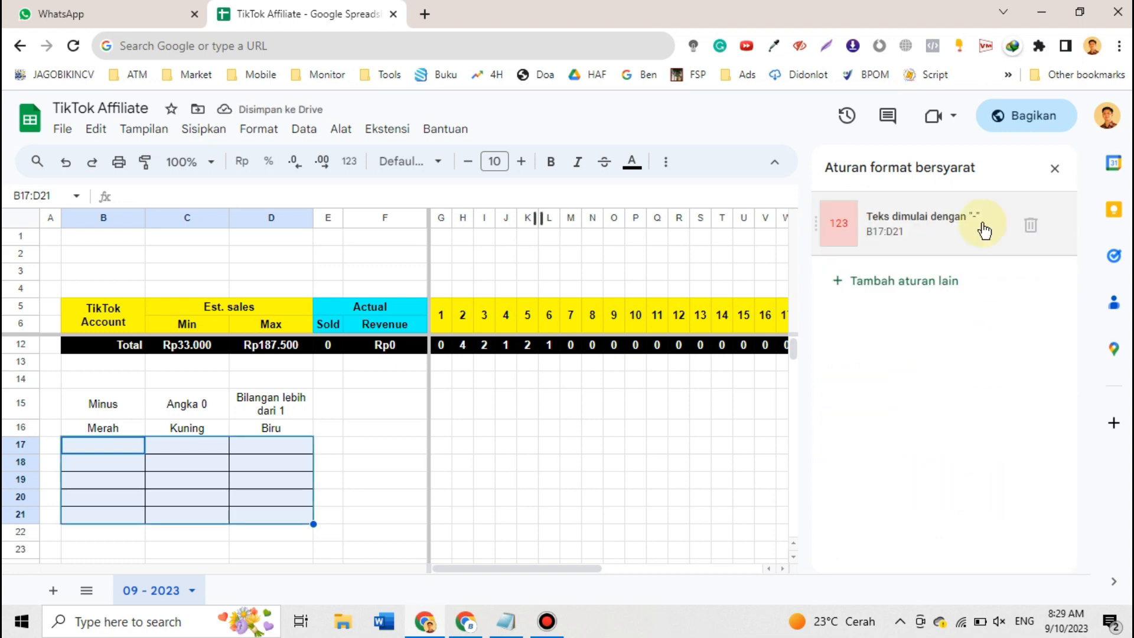
Test the rule by entering -1 in B17, 0 in C17 and 3 in D17
click(463, 504)
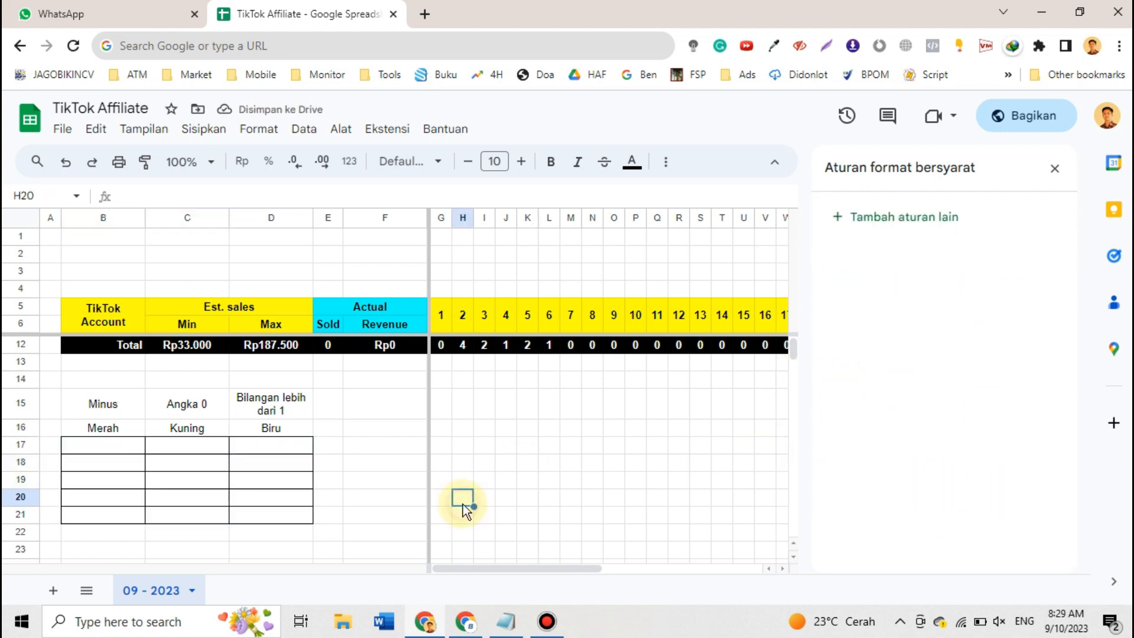
click(117, 446)
text(-)
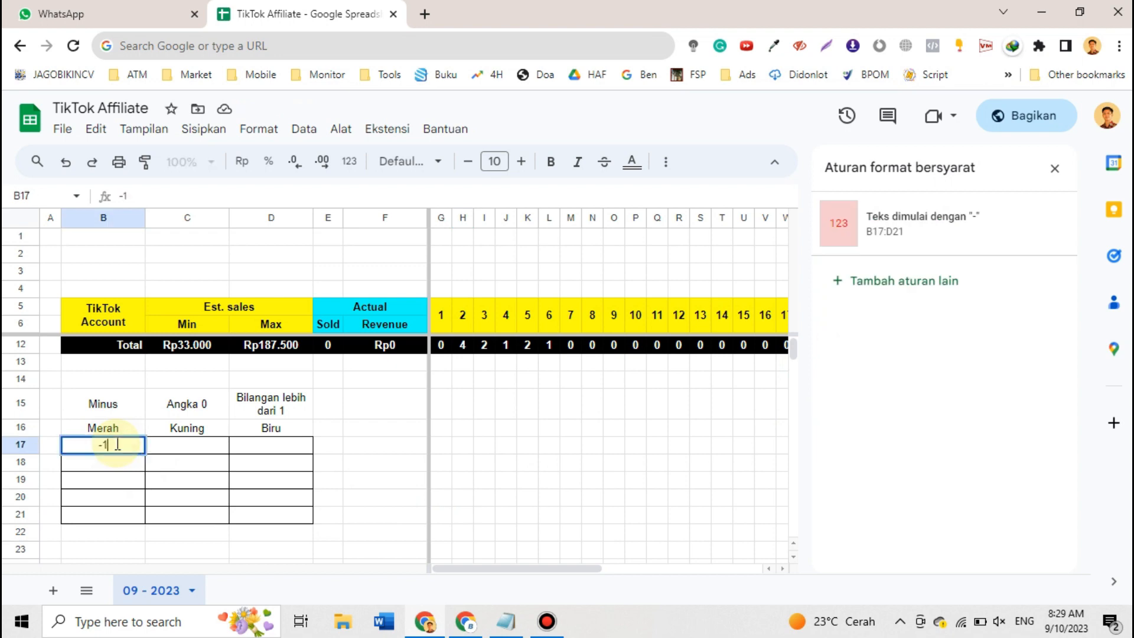
text(1)
key(Tab)
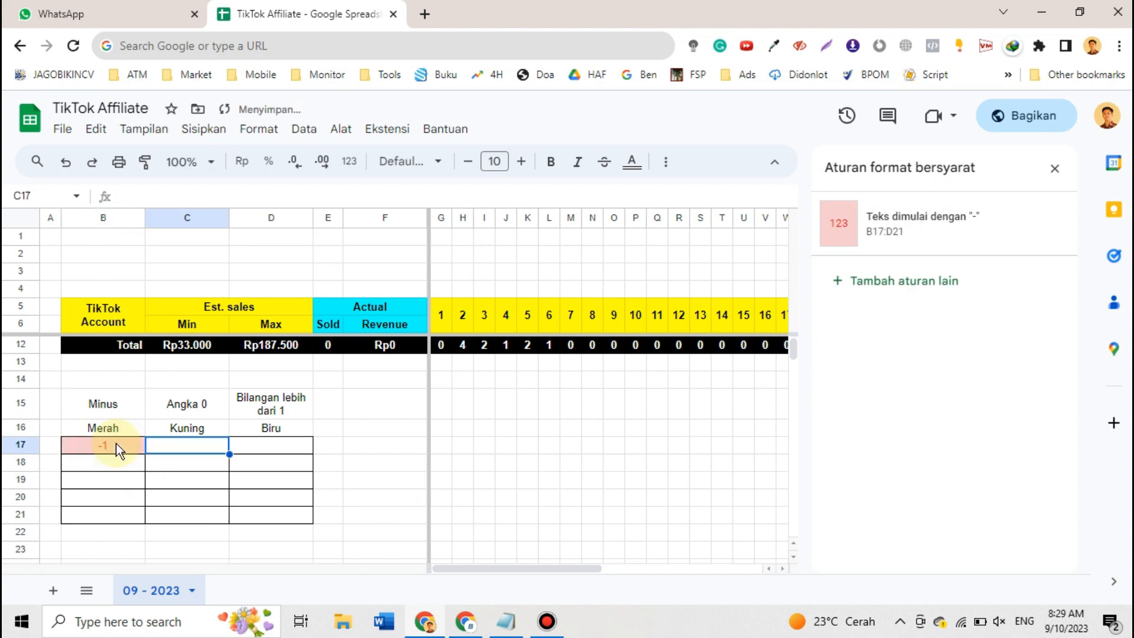
text(0)
key(Tab)
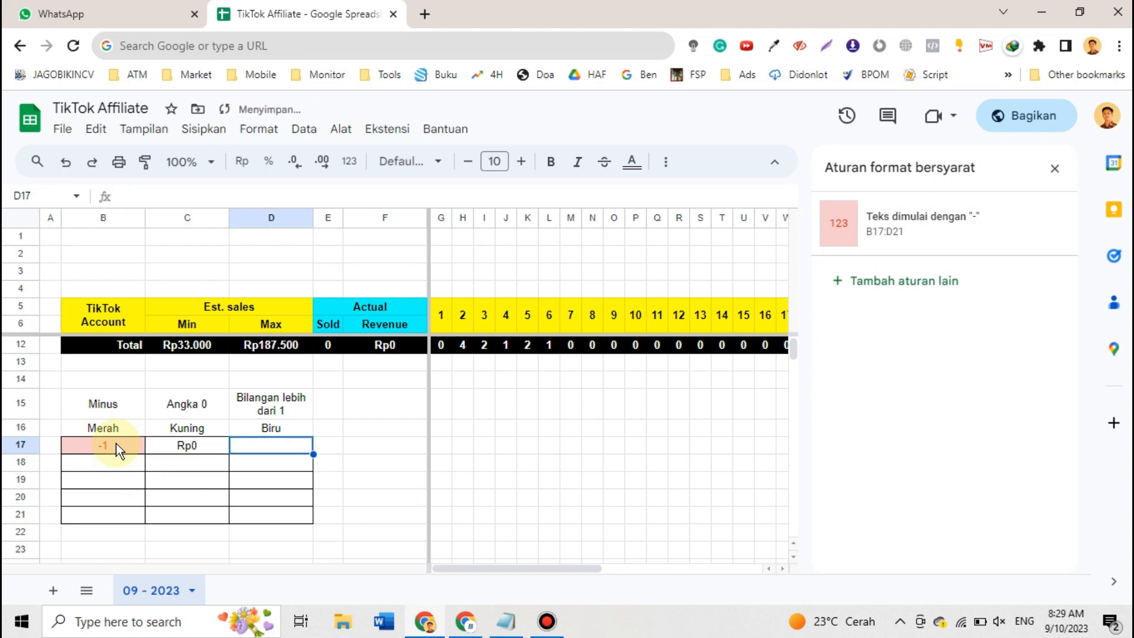
text(3)
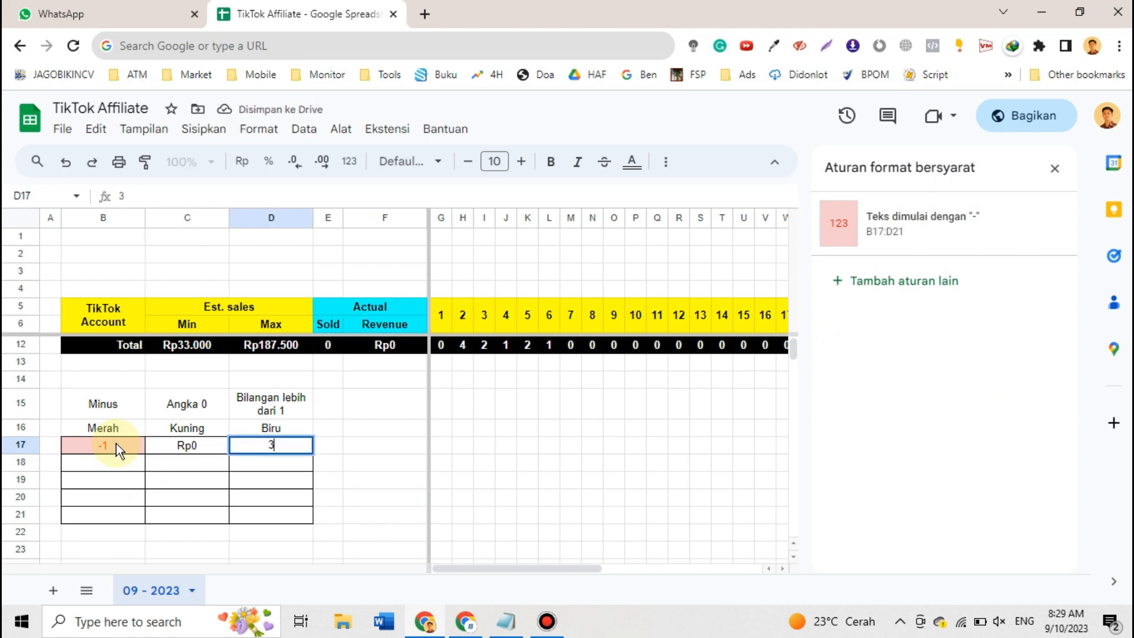
key(Return)
Remove the test values from B17:D17 and close the conditional formatting rules
key(ctrl+z)
key(ctrl+z)
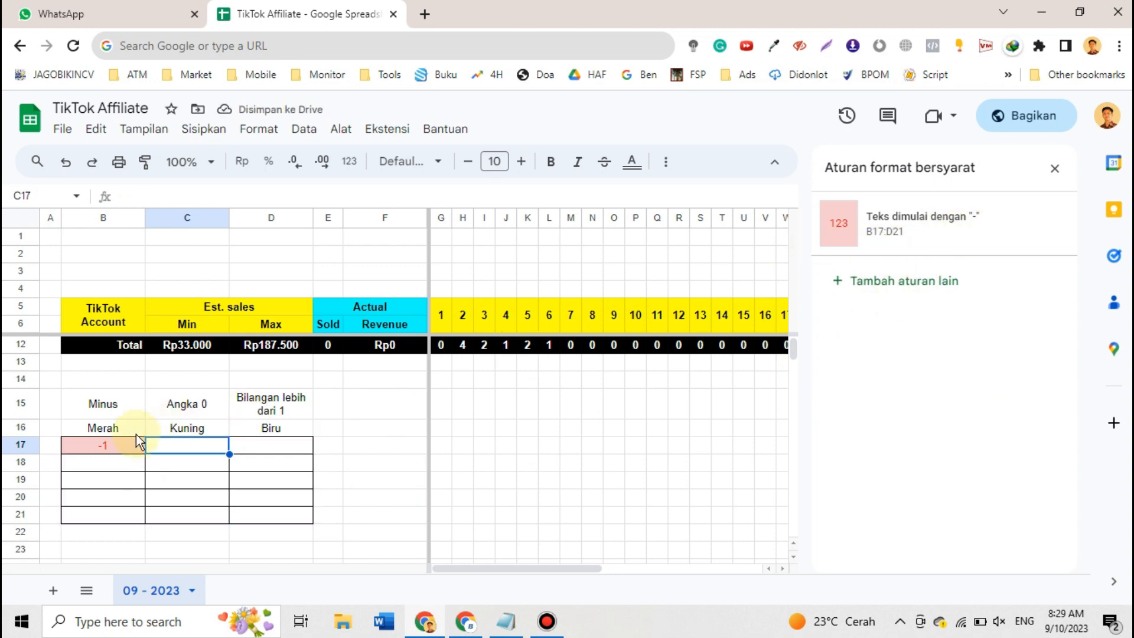
click(101, 448)
key(Delete)
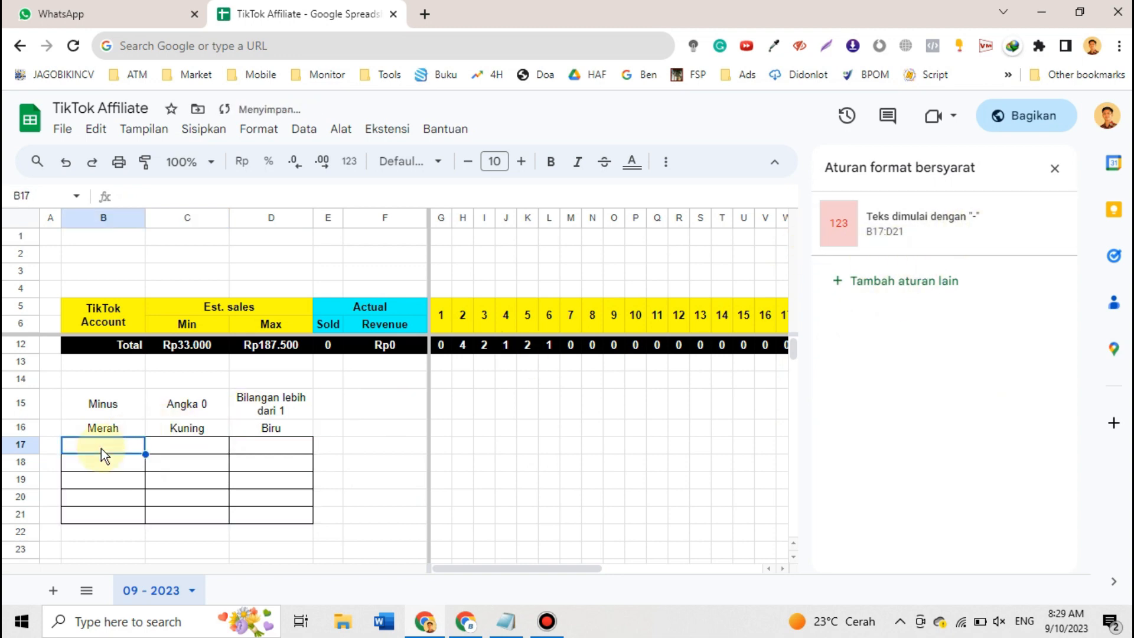
click(1055, 173)
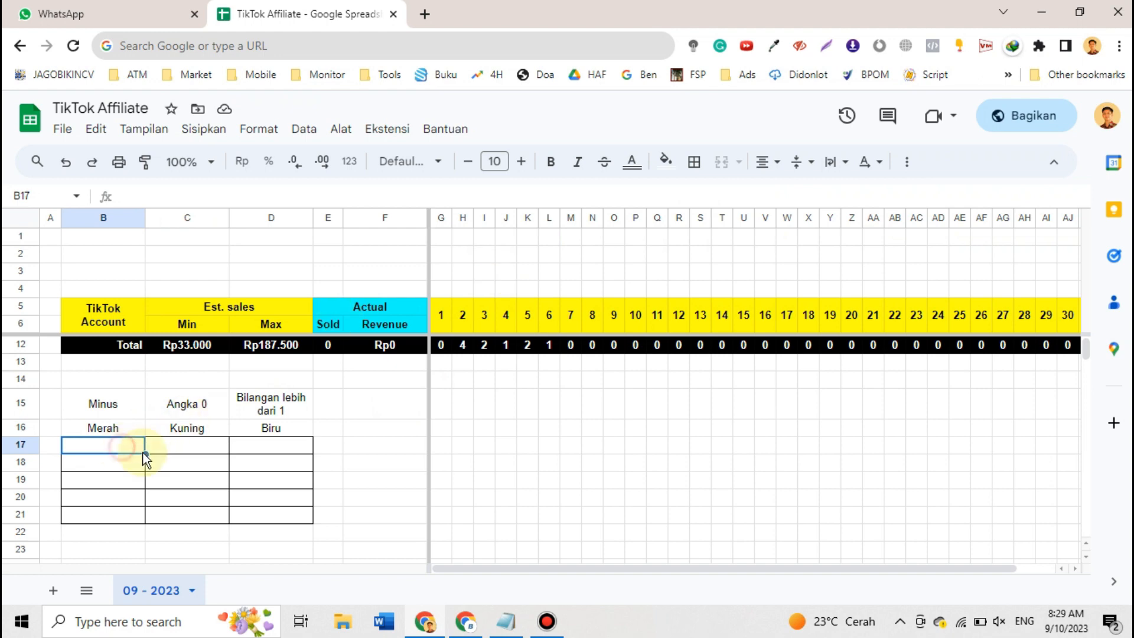
Add a conditional formatting rule for B17:D21 with the condition "Teks dimulai dengan" and the value 0
drag(144, 458, 296, 526)
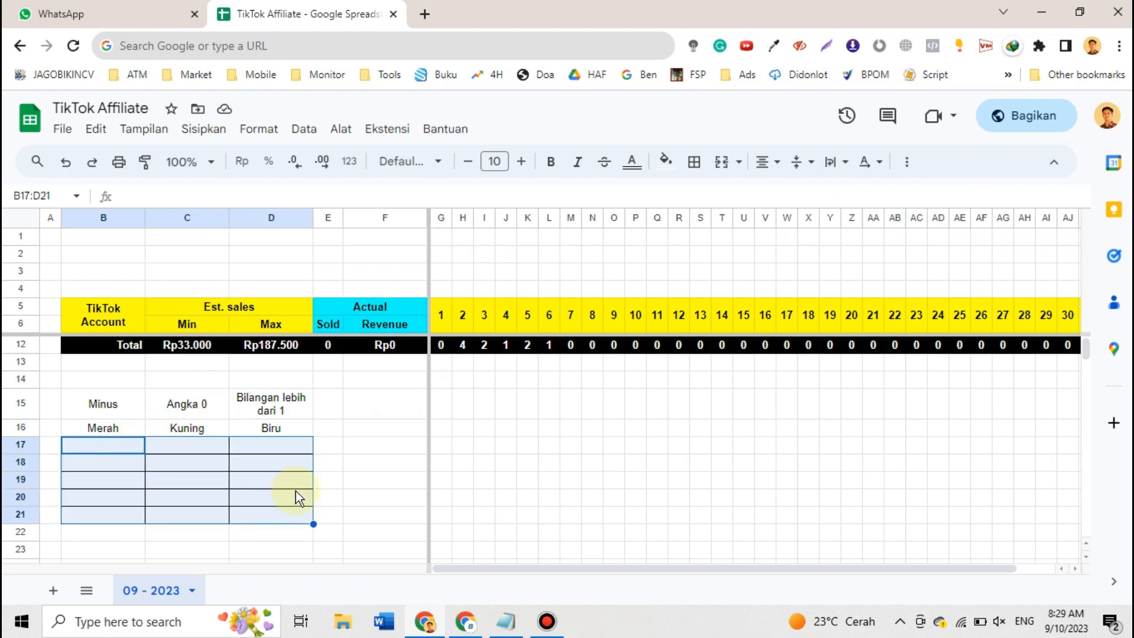
click(666, 160)
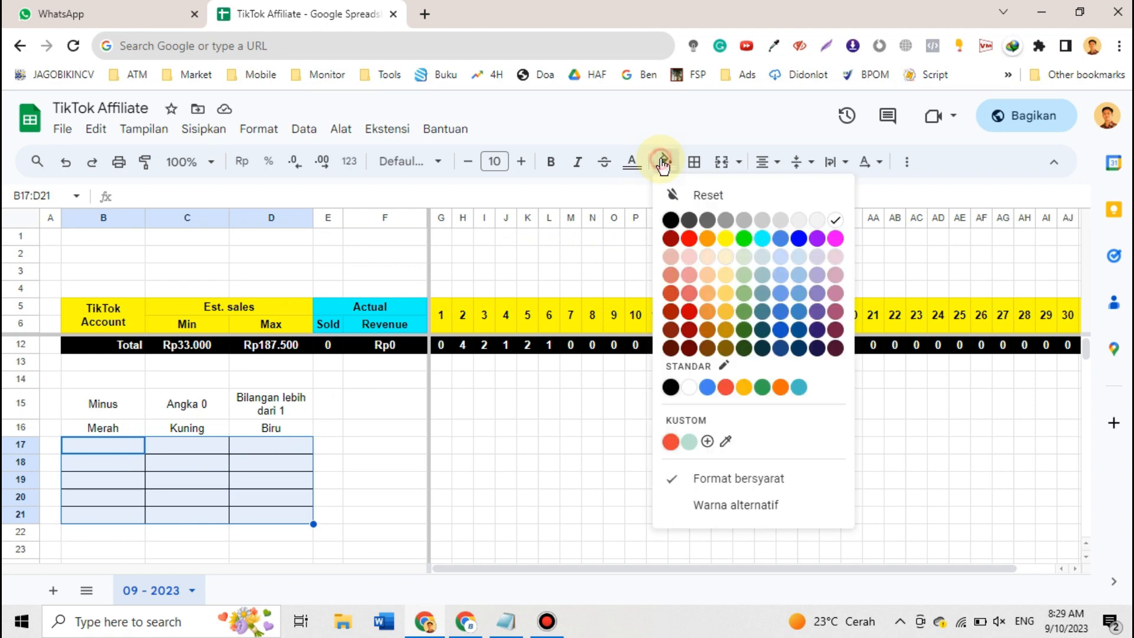
click(739, 483)
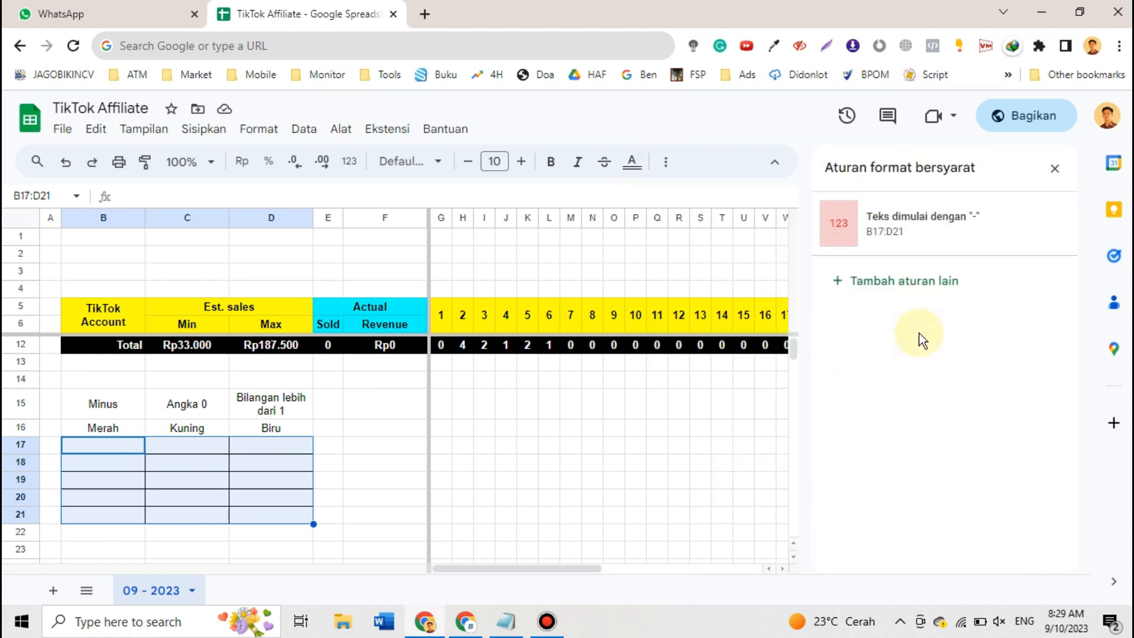
click(943, 283)
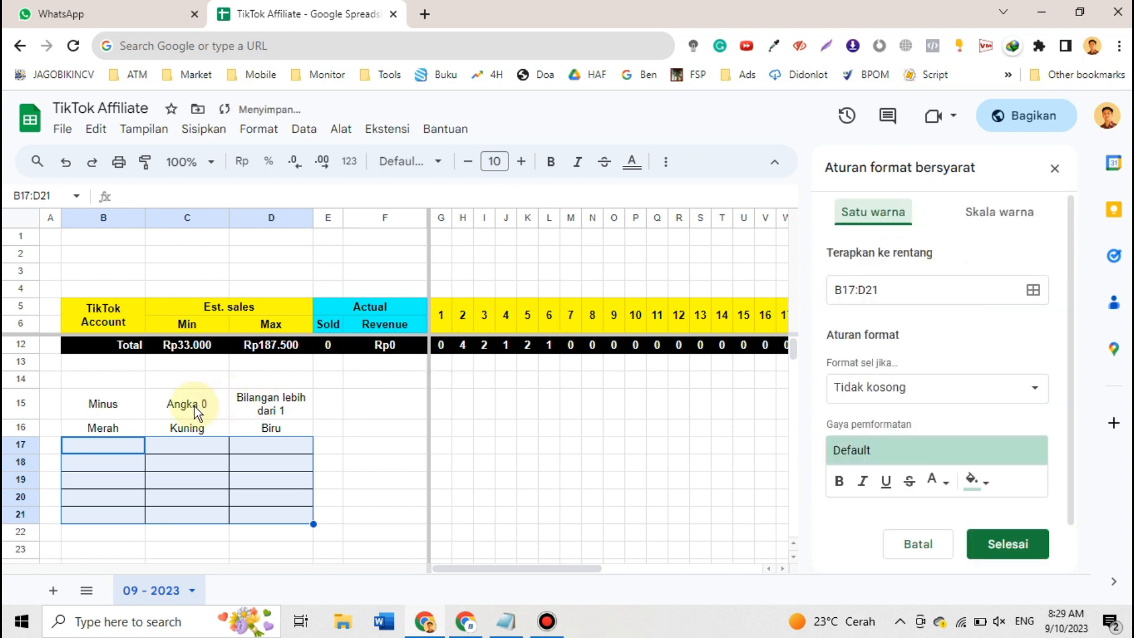
click(878, 388)
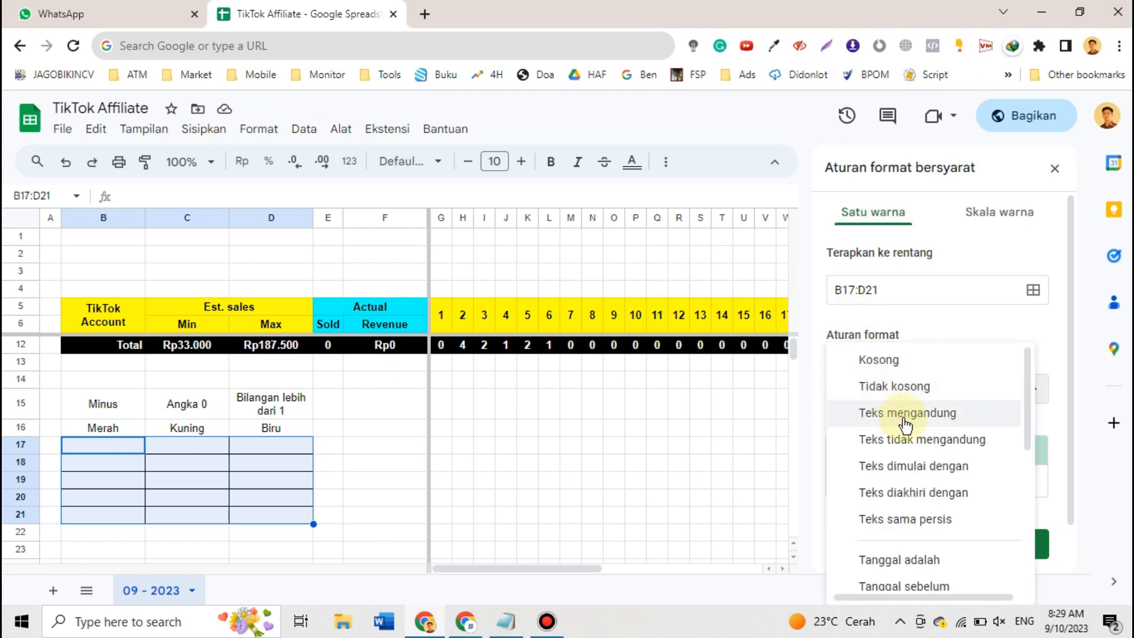
click(905, 473)
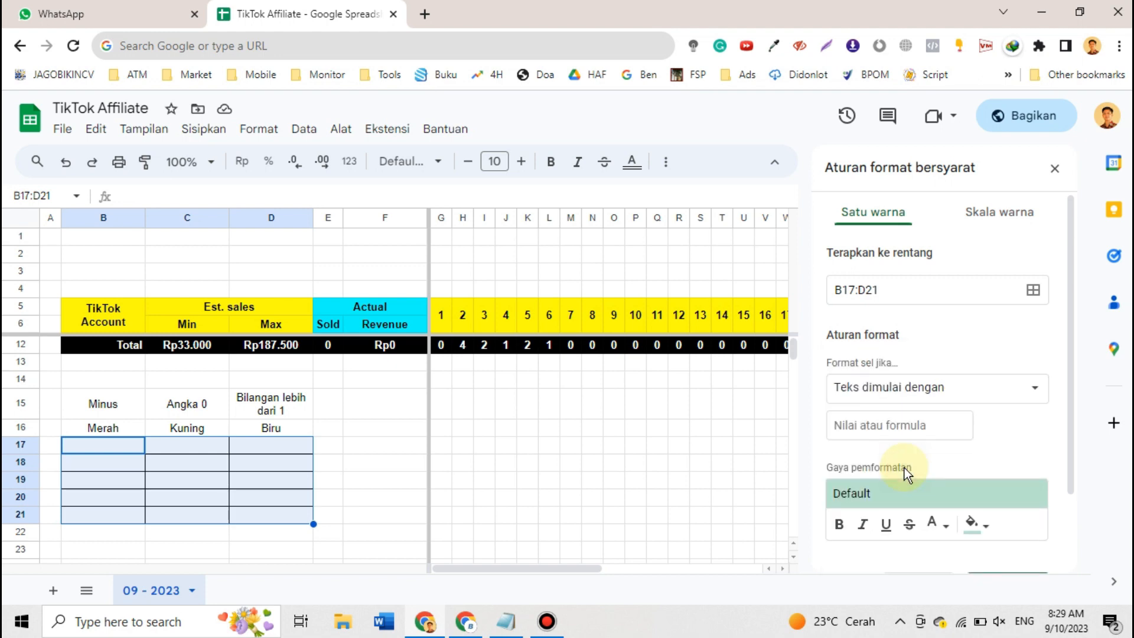
click(895, 438)
text(0)
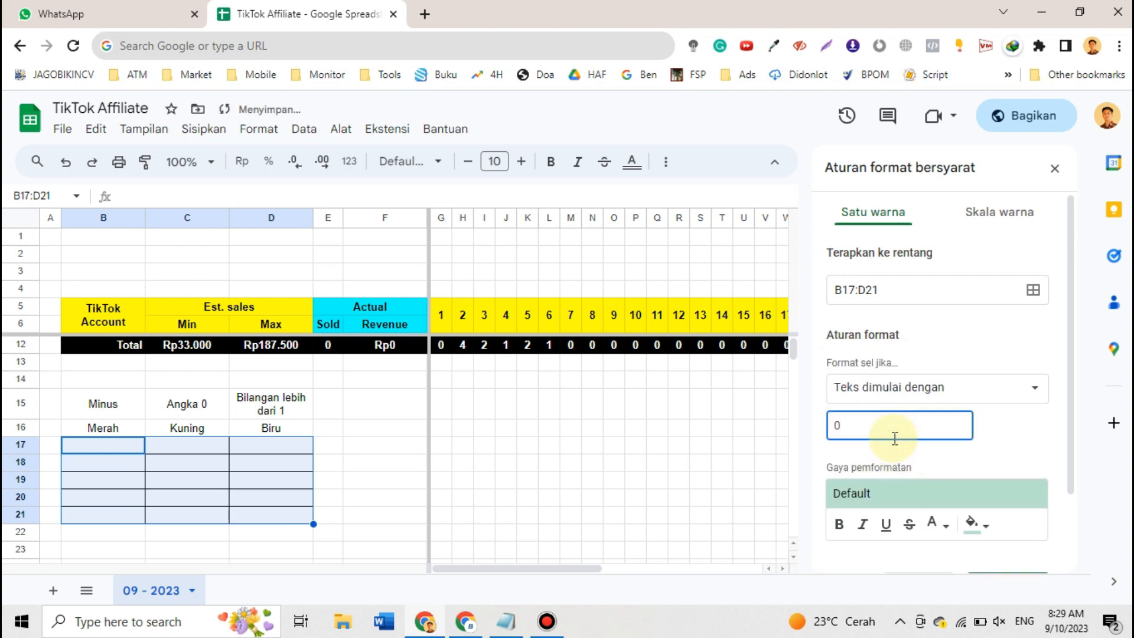
Format cells matching the zero rule with a light yellow fill and black text, and save the rule
scroll(895, 439, down, 1)
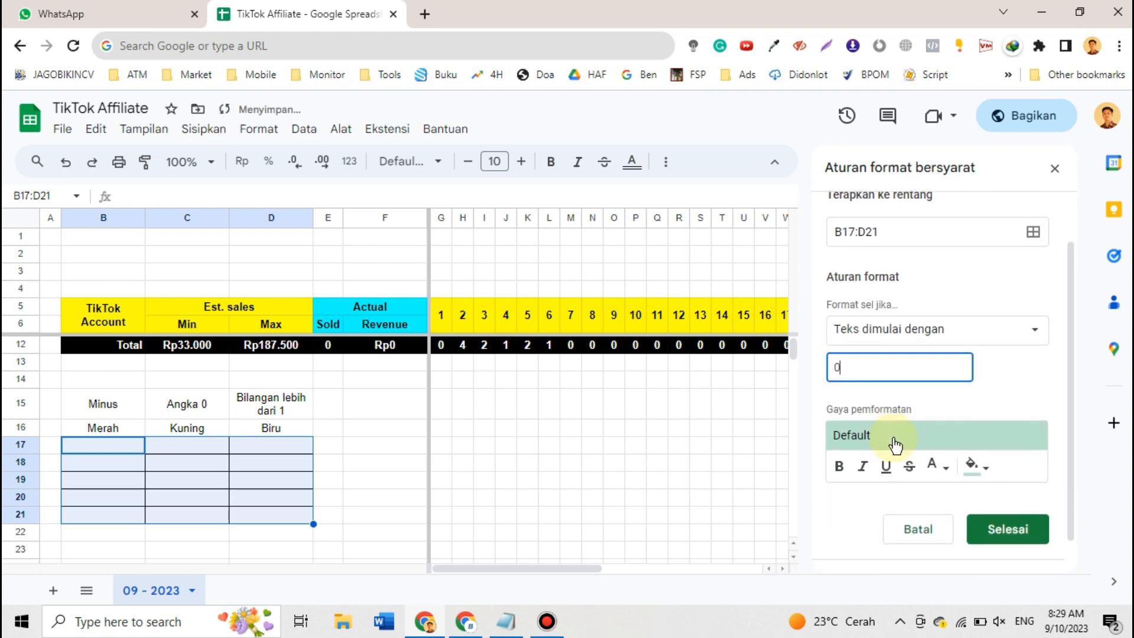
click(976, 469)
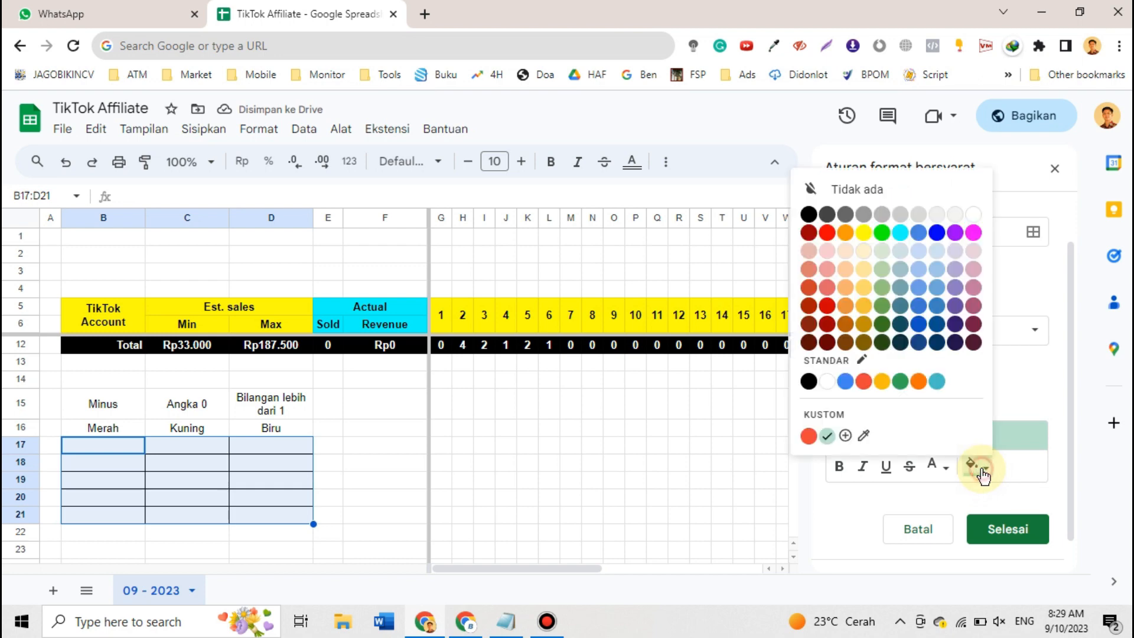
click(862, 253)
click(937, 467)
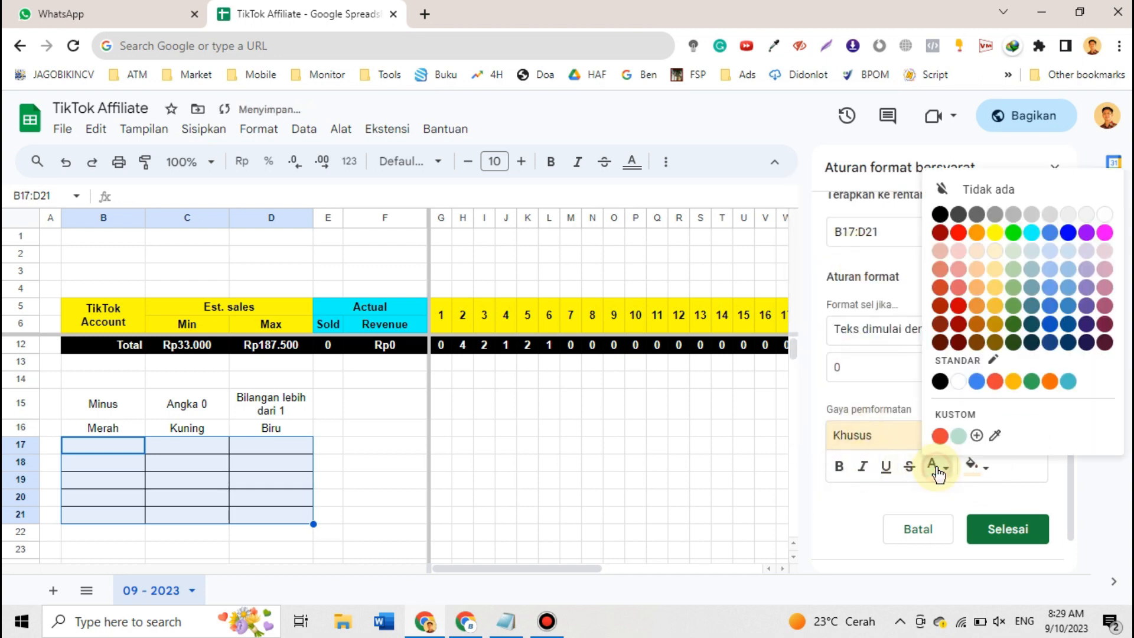
click(997, 235)
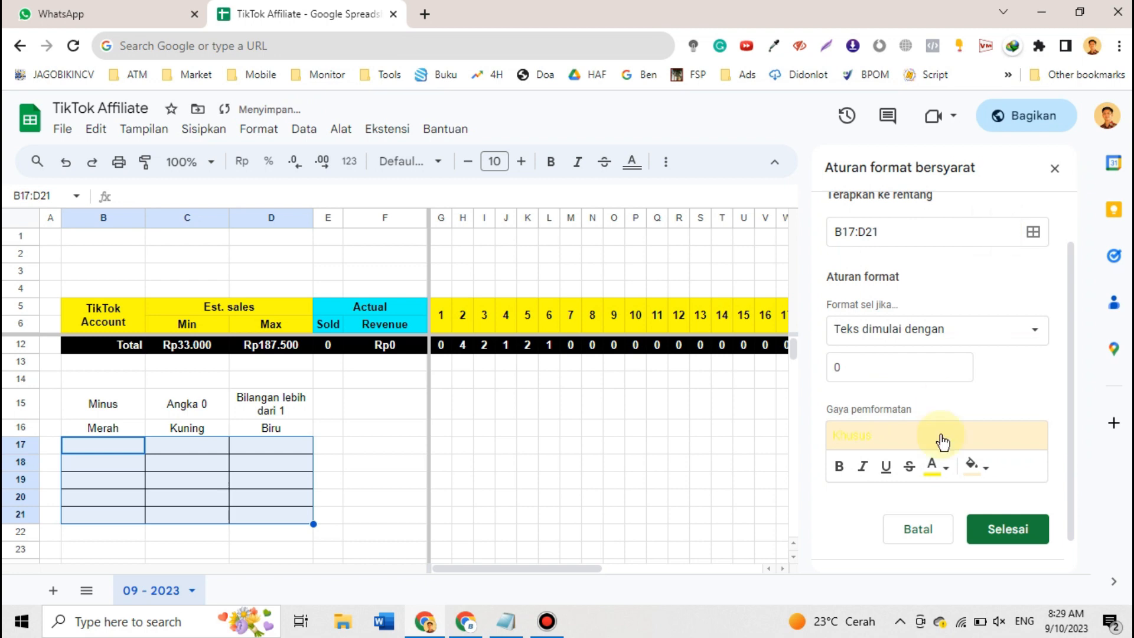
click(939, 466)
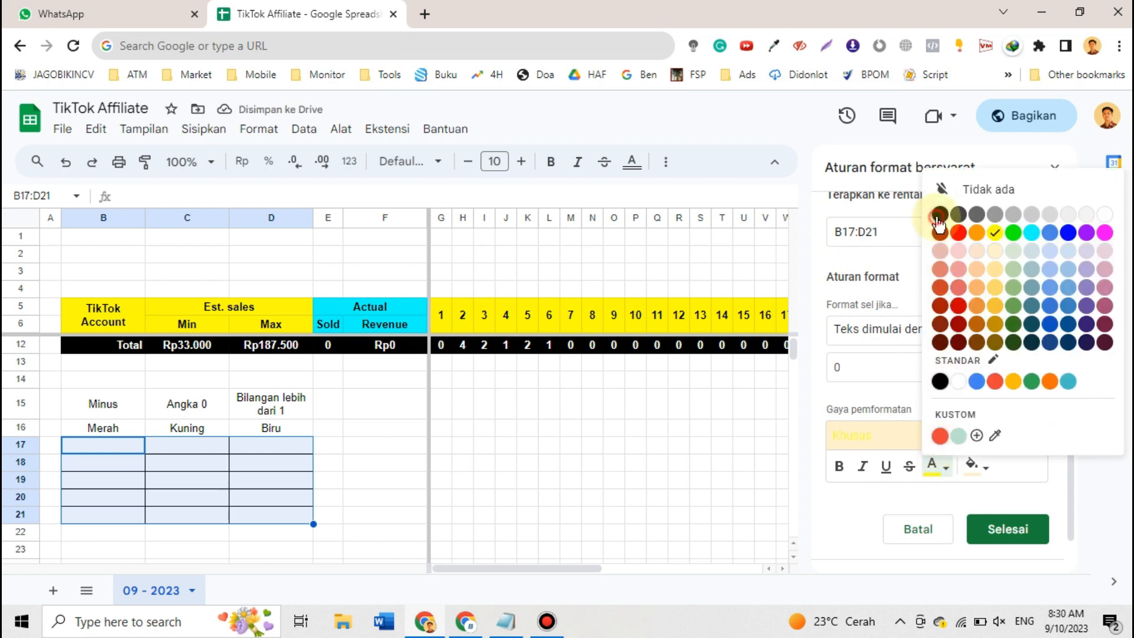
click(940, 381)
click(1011, 530)
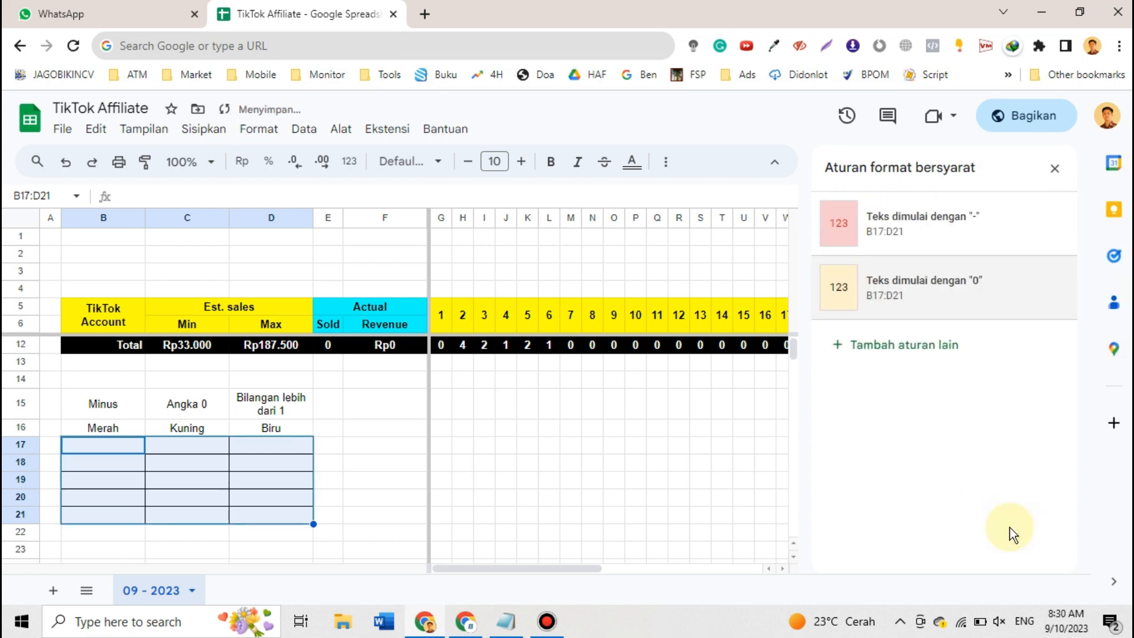
Add another rule for B17:D21 with the condition "Lebih besar dari" and the value 0
click(909, 347)
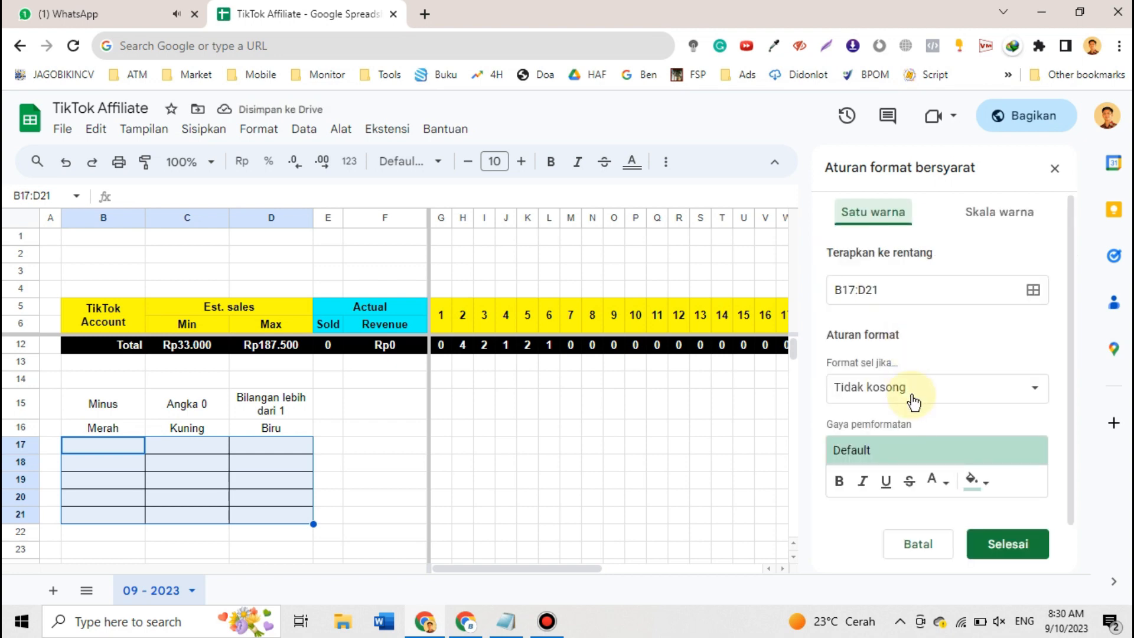
click(938, 388)
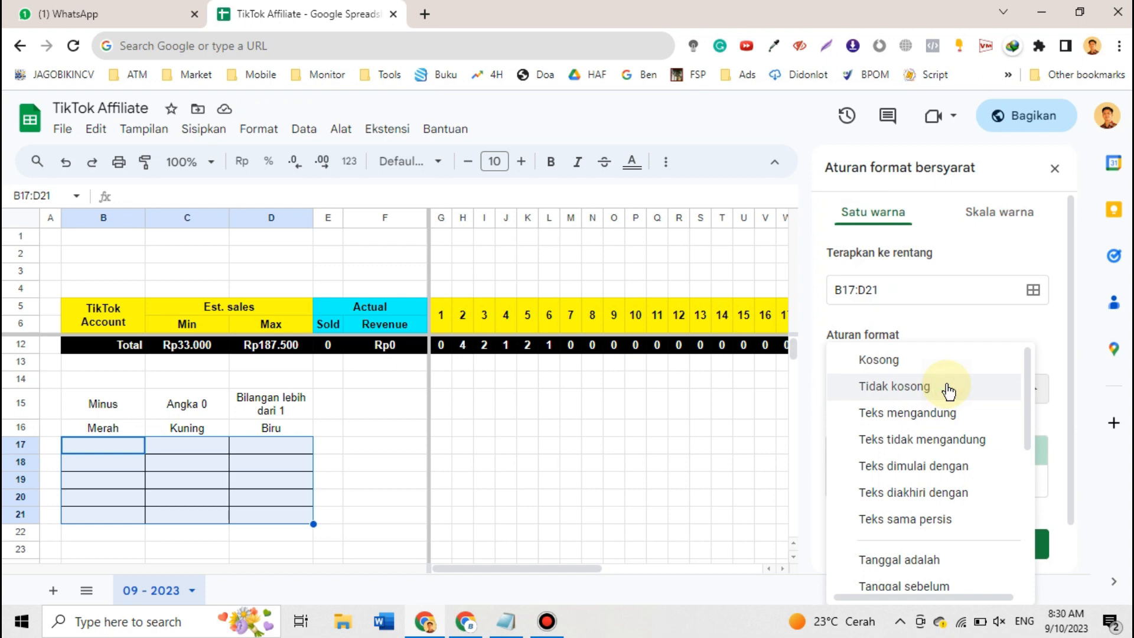
scroll(947, 389, down, 1)
scroll(946, 390, down, 1)
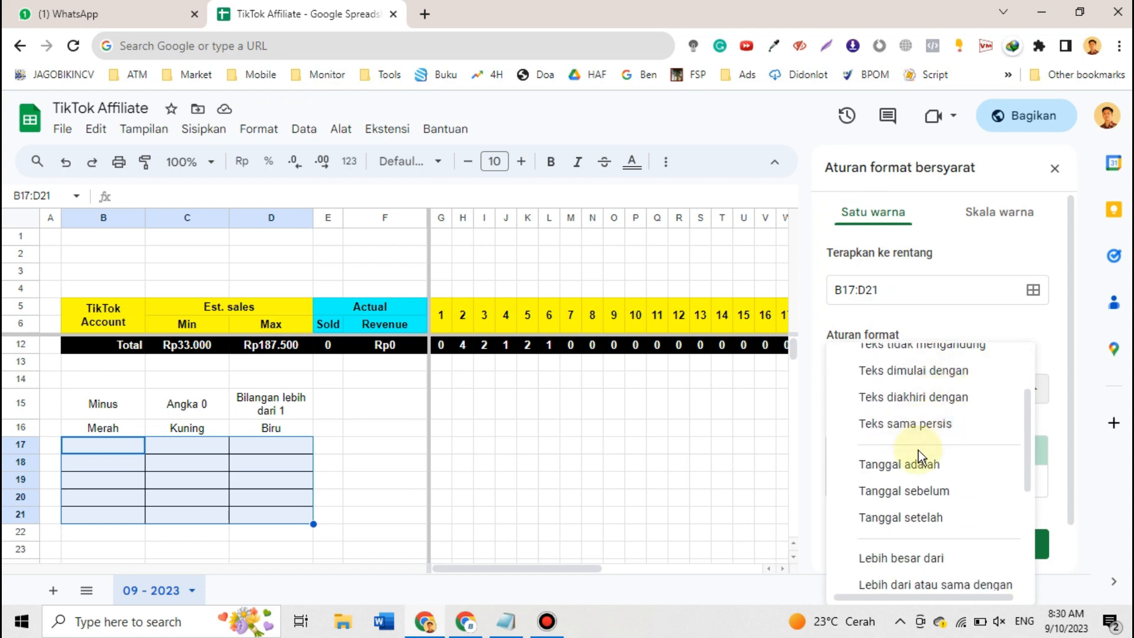
scroll(918, 480, down, 3)
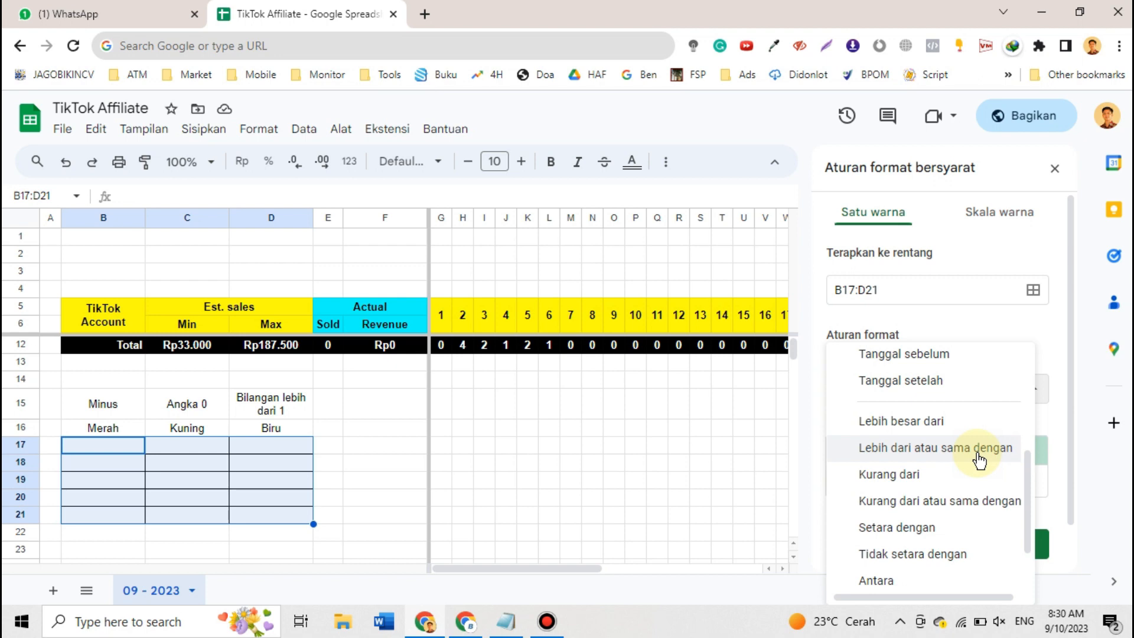
click(914, 431)
click(920, 425)
text(0)
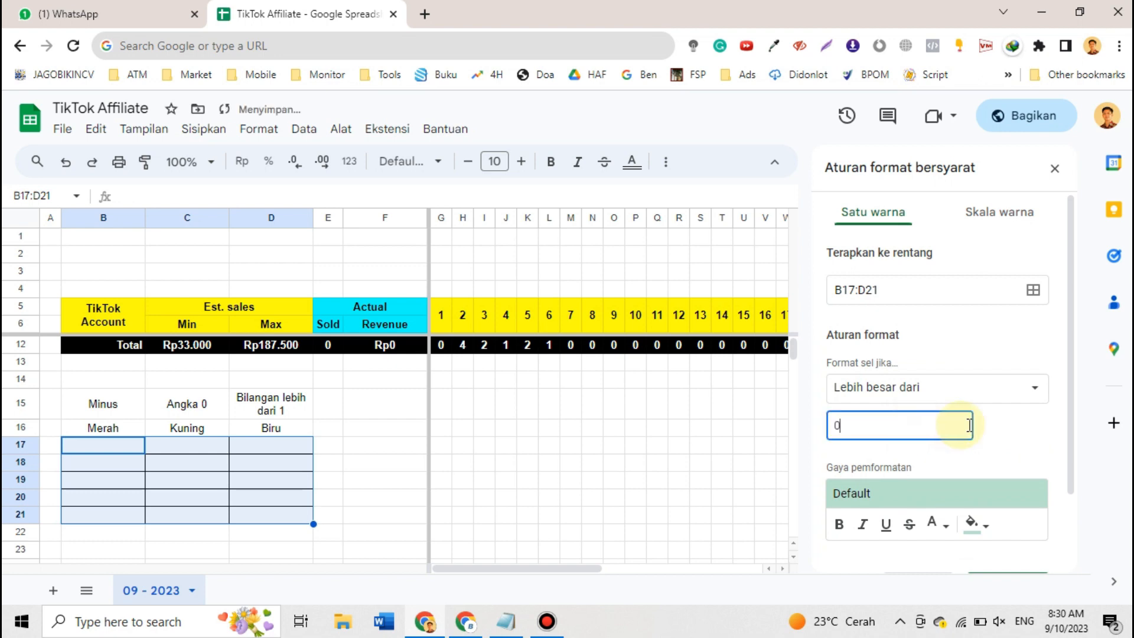
click(1011, 428)
Format cells matching the greater-than rule with a light blue fill and blue text, and save the rule
scroll(1011, 428, down, 2)
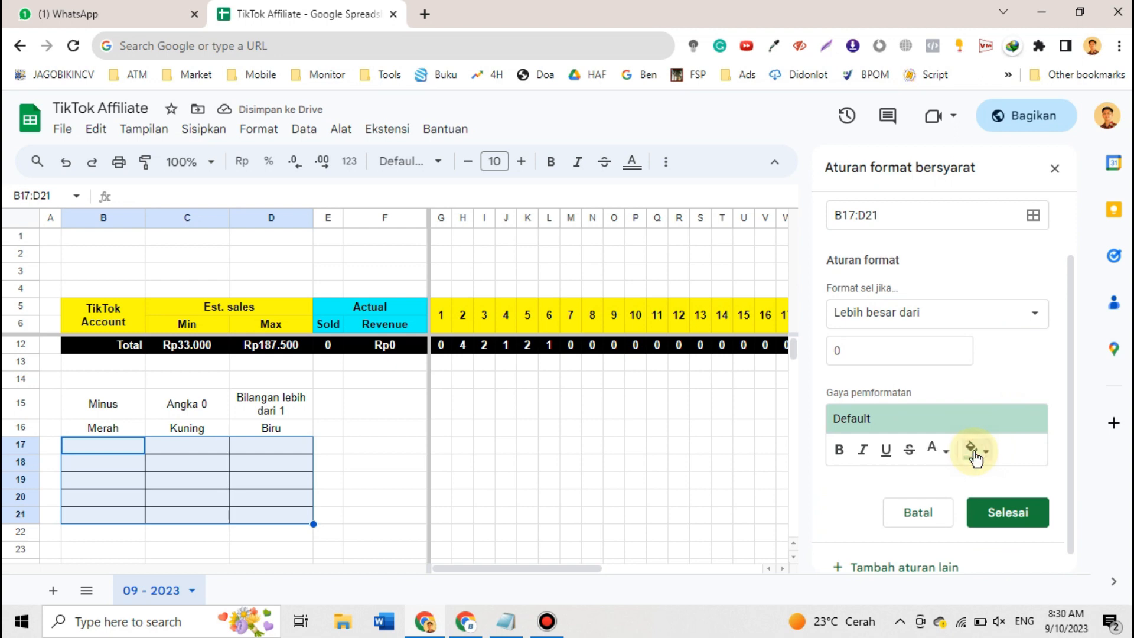
click(972, 452)
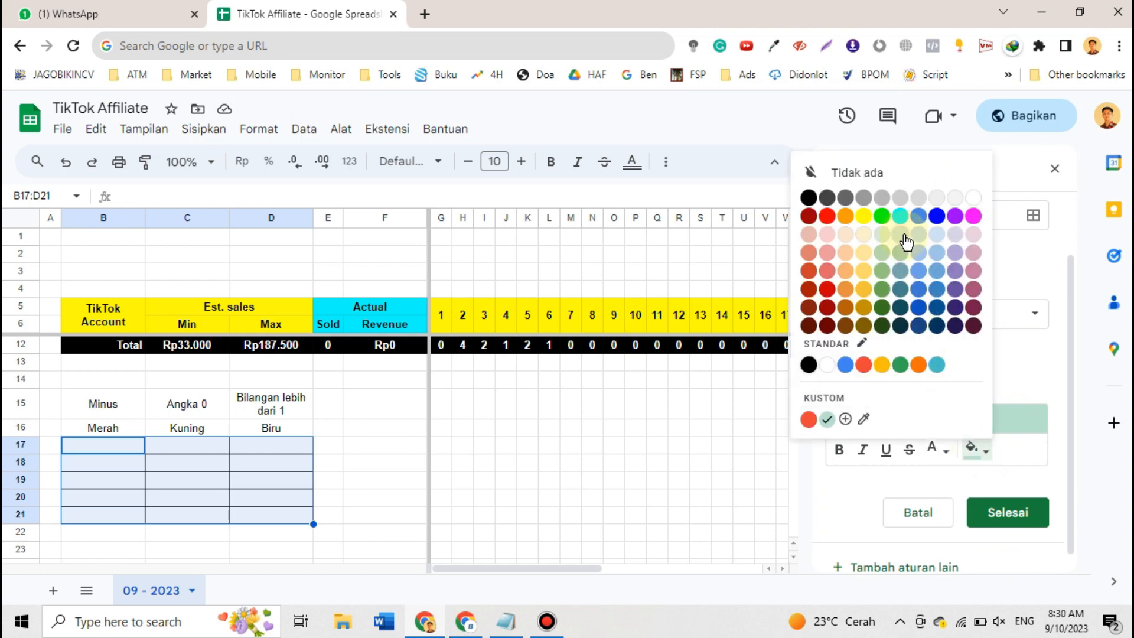
click(939, 235)
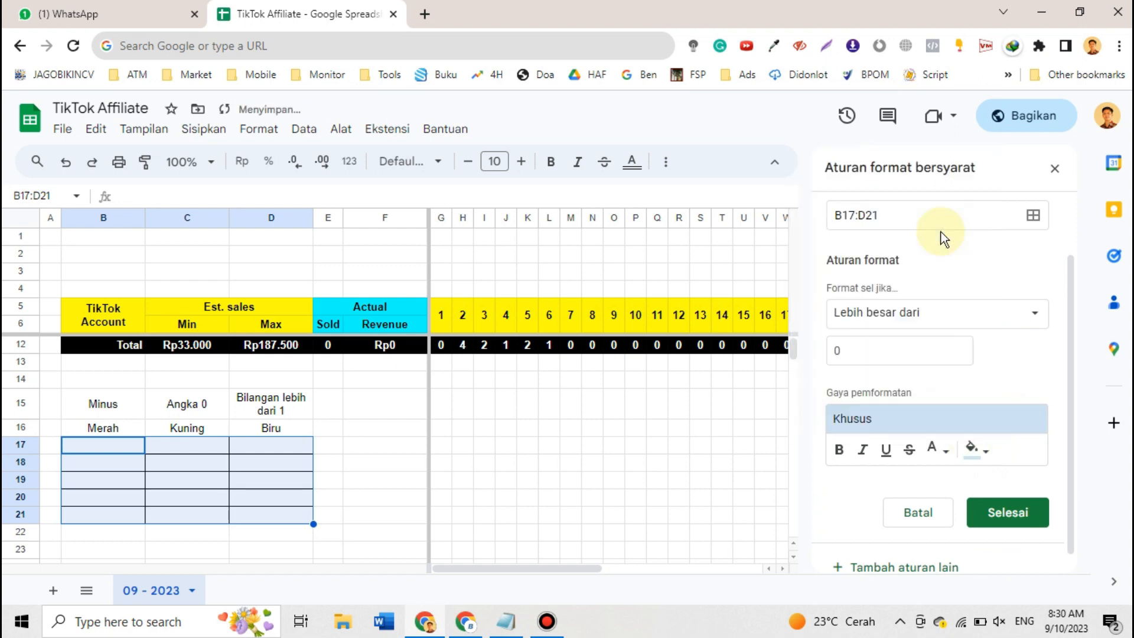
click(945, 452)
click(1068, 215)
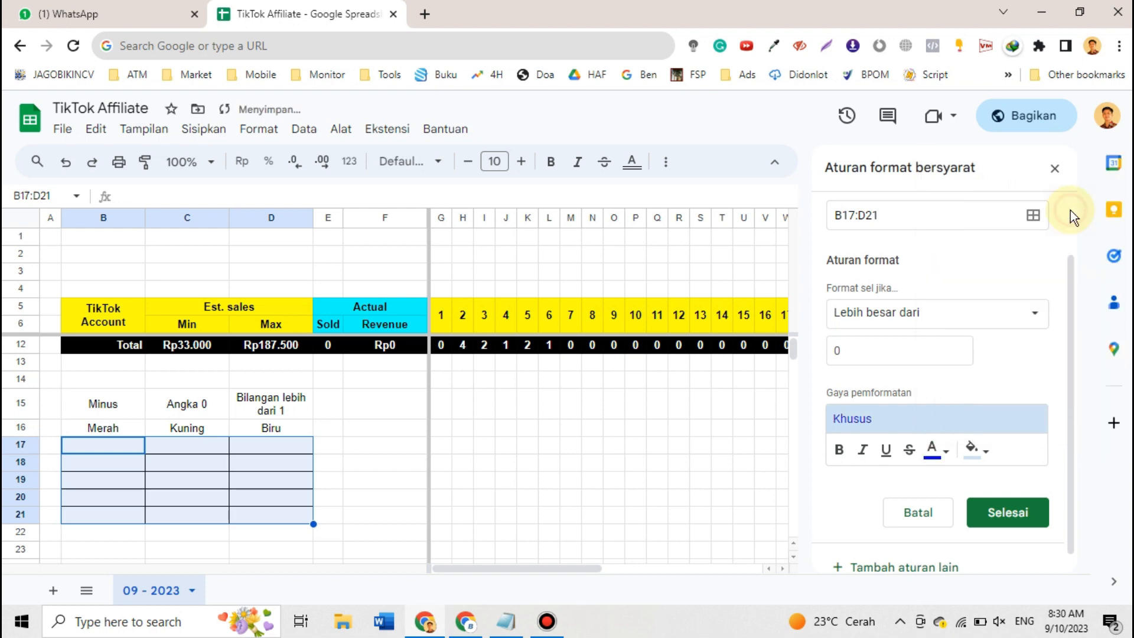
click(1010, 512)
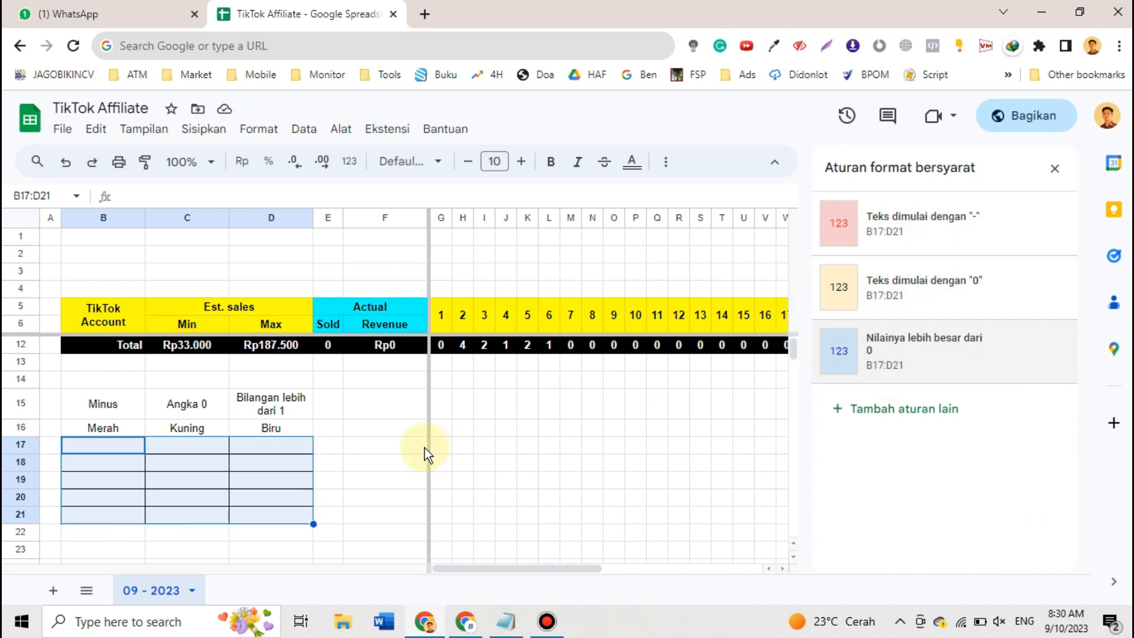
Test the rules by entering -1 in B17 and 0 in C17
click(112, 447)
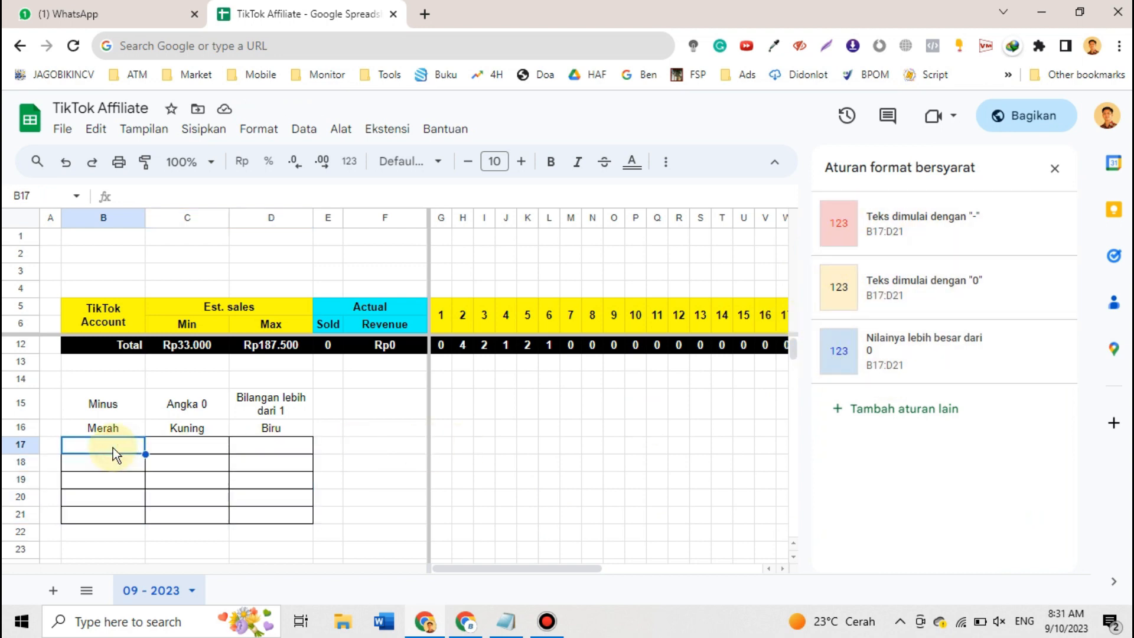
text(-1)
key(Tab)
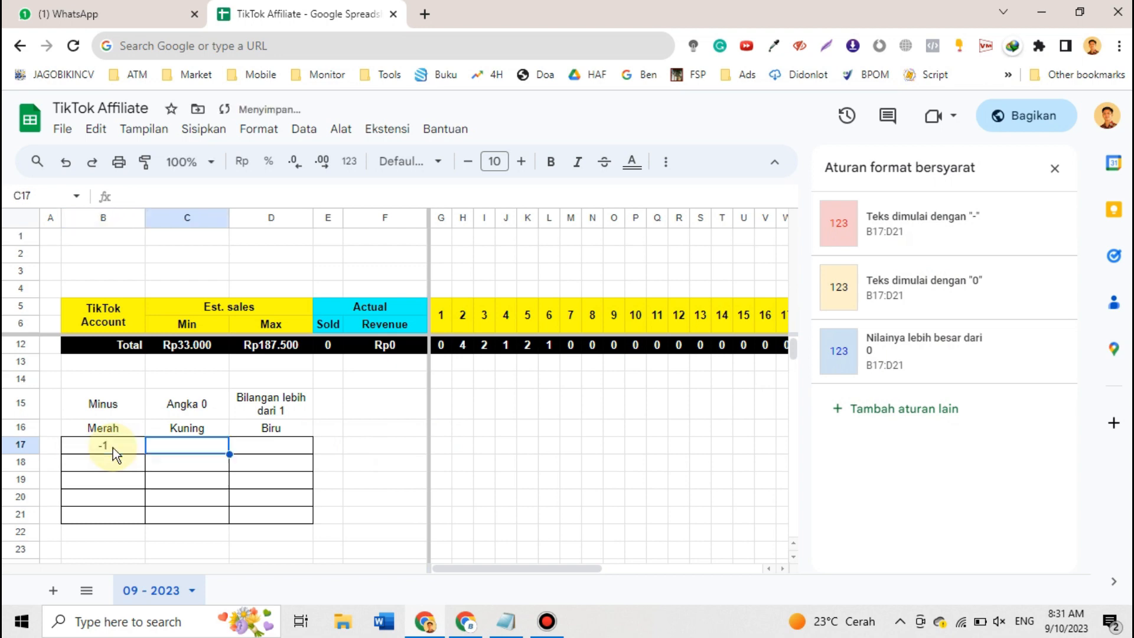
text(0)
key(Tab)
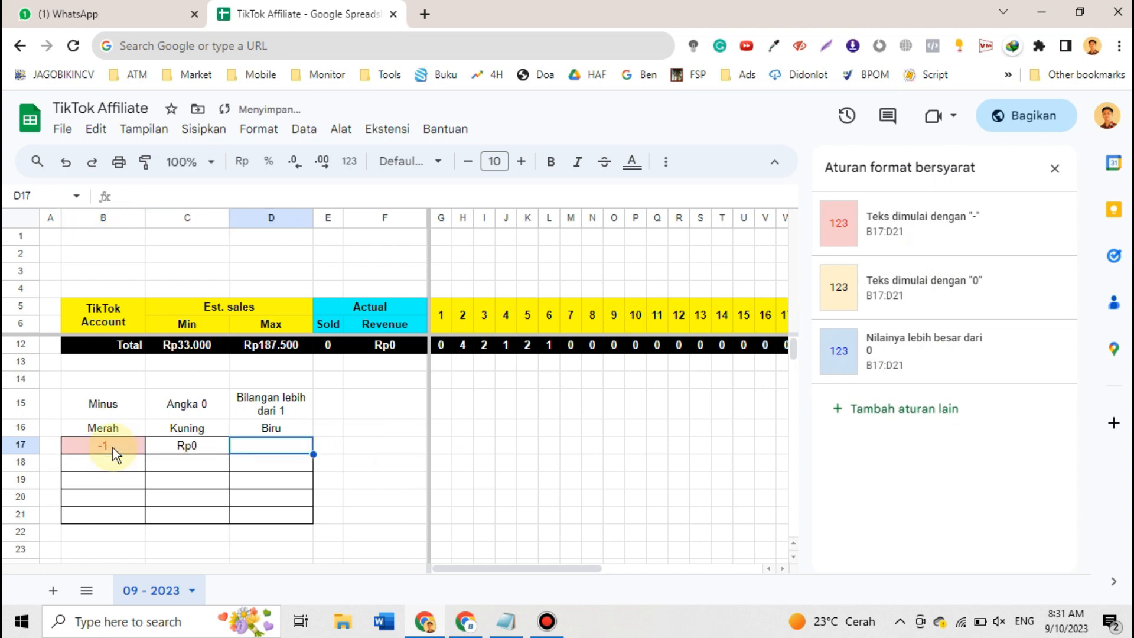
key(Left)
Set the number format of B17:D21 to plain text ("Teks biasa")
drag(112, 448, 275, 523)
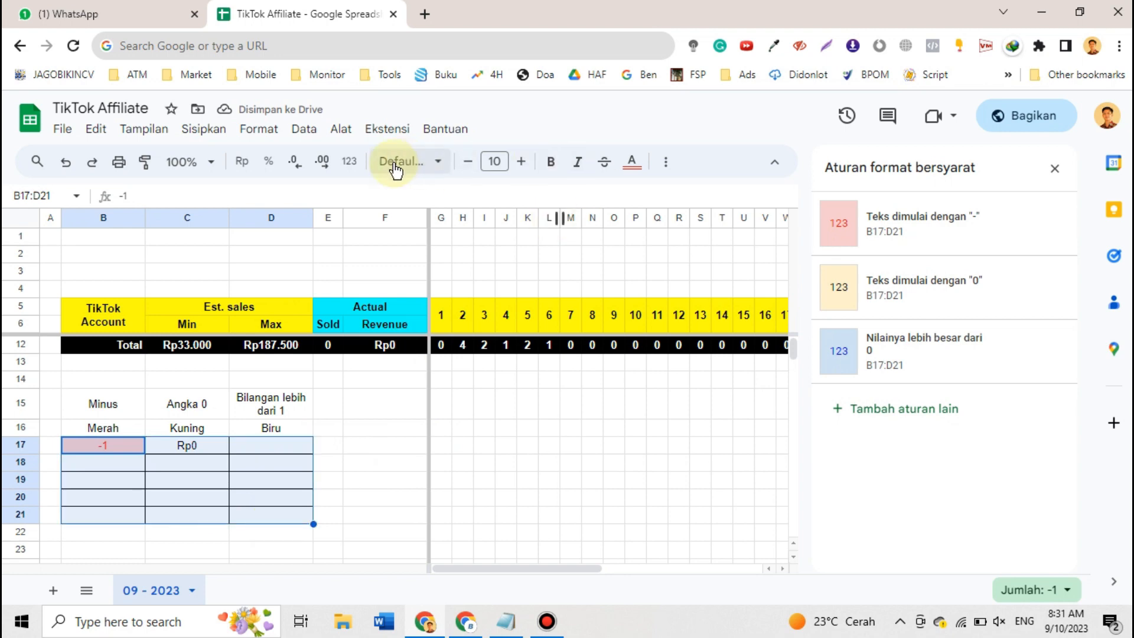
click(349, 161)
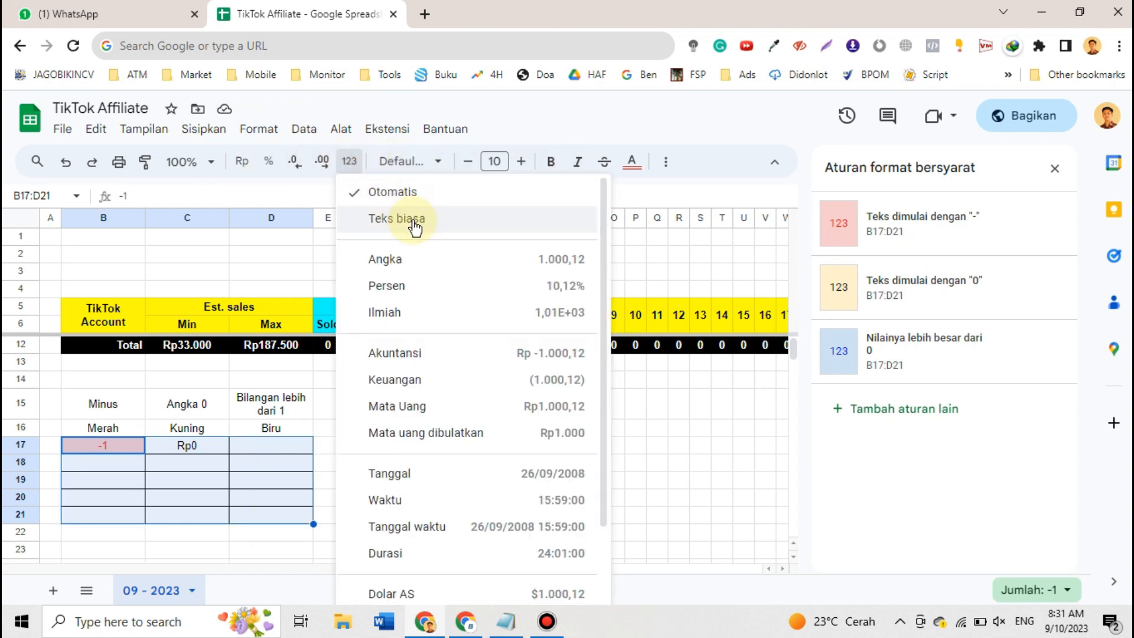
click(397, 219)
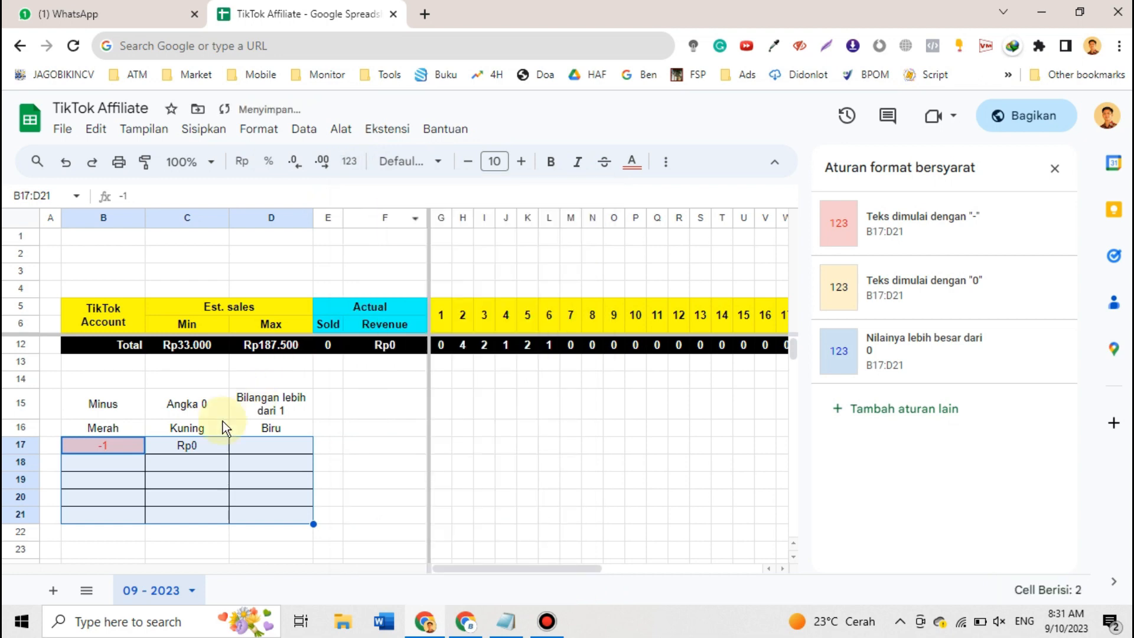
Re-enter 0 in C17 and enter 1 in D17 to test the yellow and blue rules
click(166, 440)
text(0)
key(Tab)
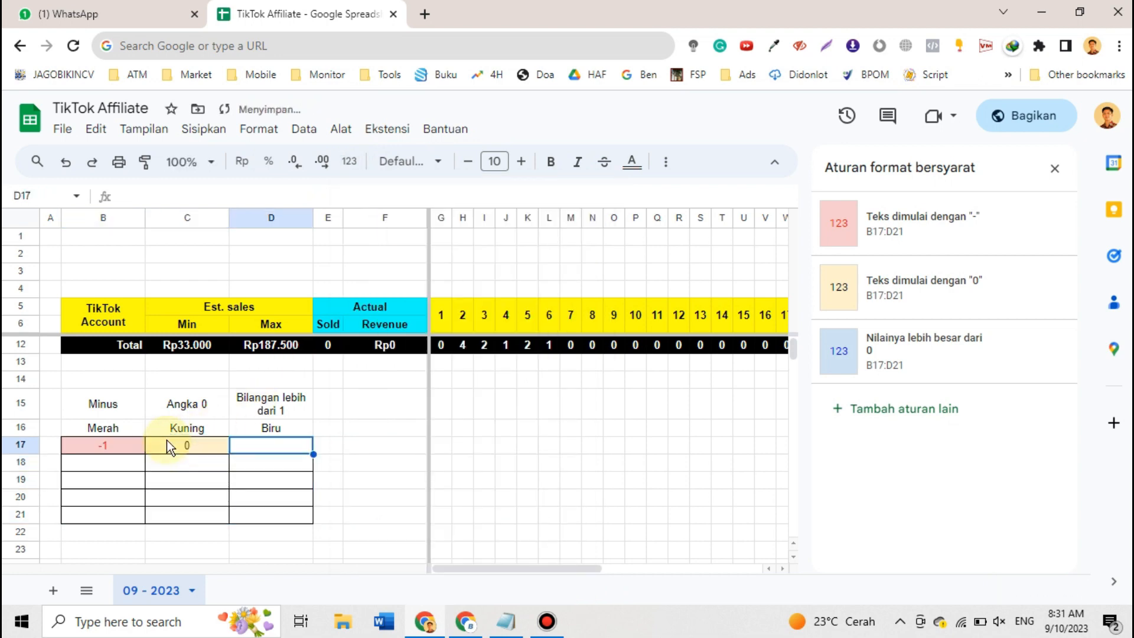
text(1)
key(Return)
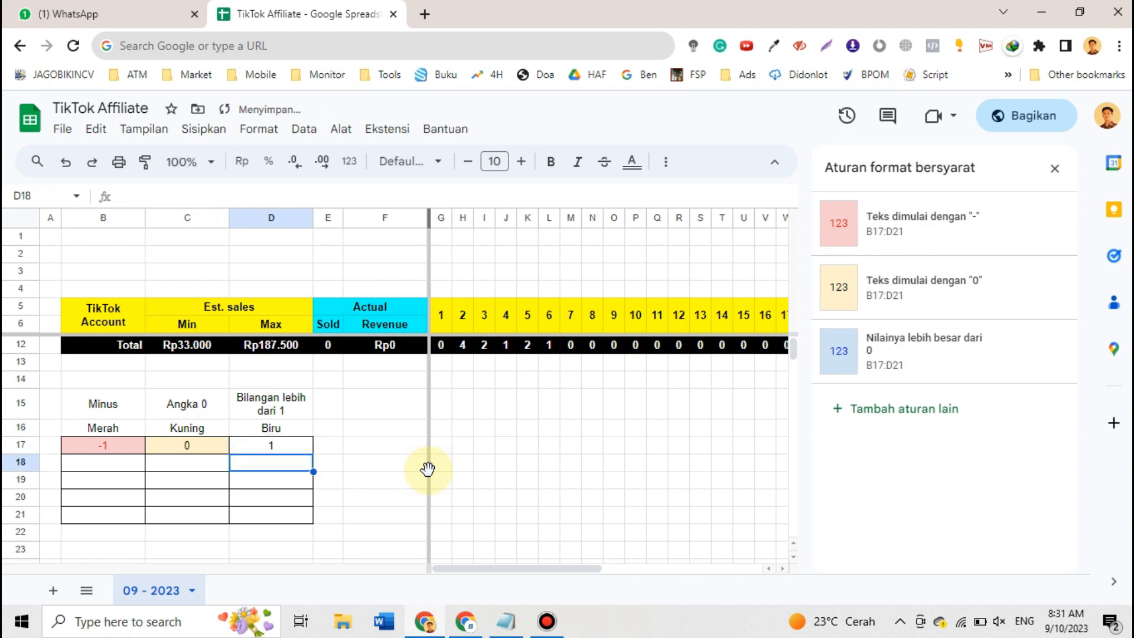
Replace the value in D17 with 2 to test the blue rule again
key(Up)
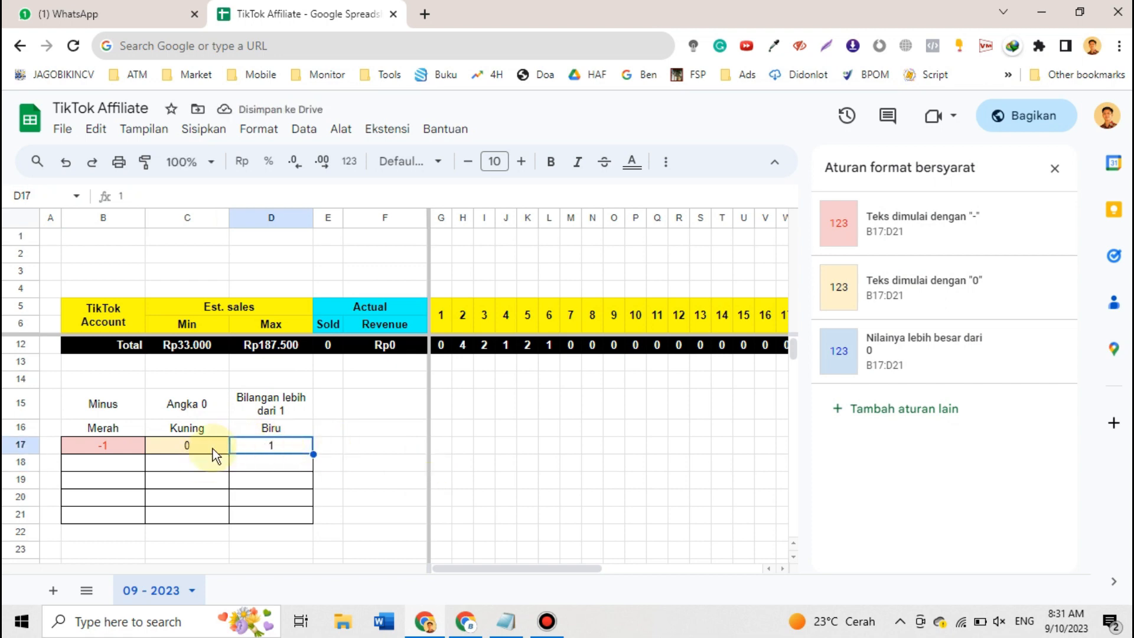
text(2)
key(Return)
key(Up)
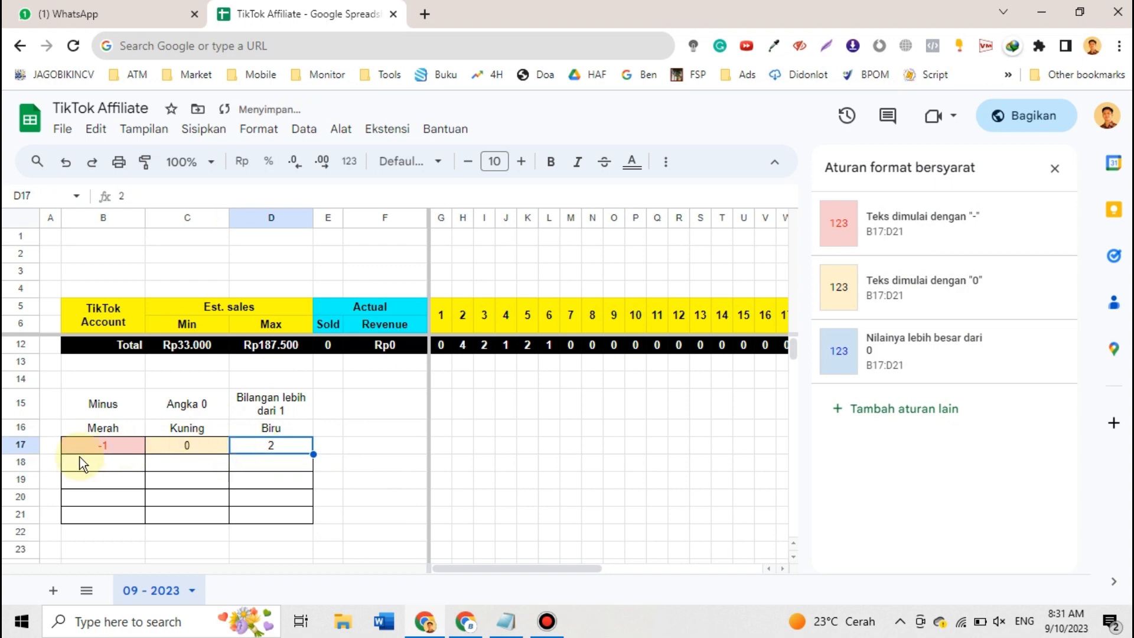
Set the number format of B17:D21 to Number ("Angka") and close the conditional format rules
drag(76, 445, 304, 518)
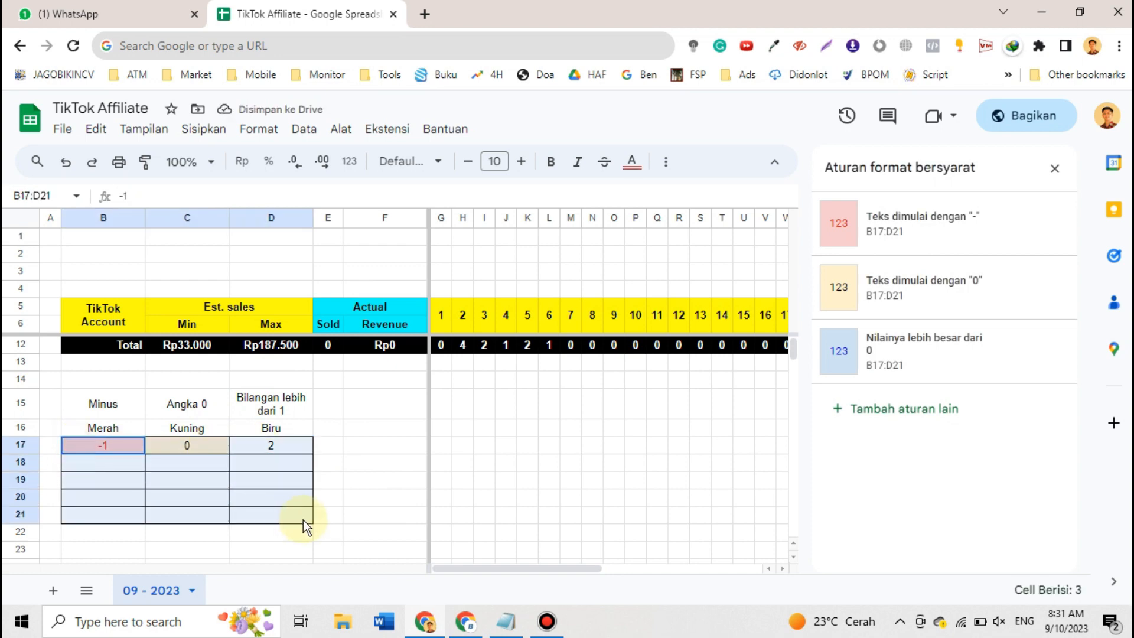
click(956, 361)
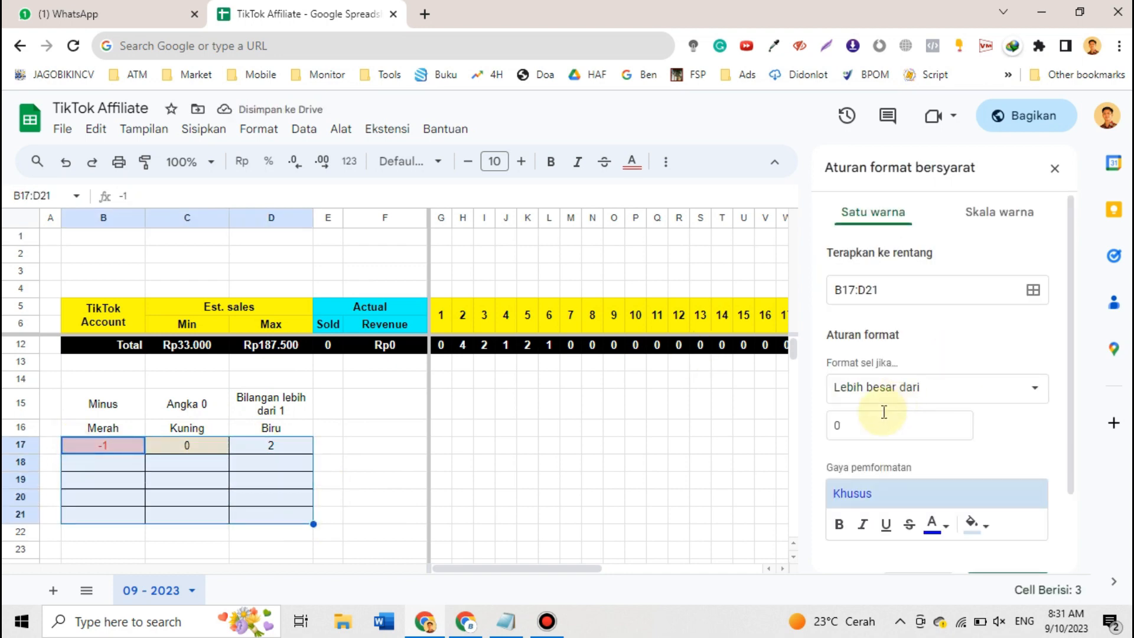
scroll(918, 402, down, 1)
scroll(917, 399, up, 1)
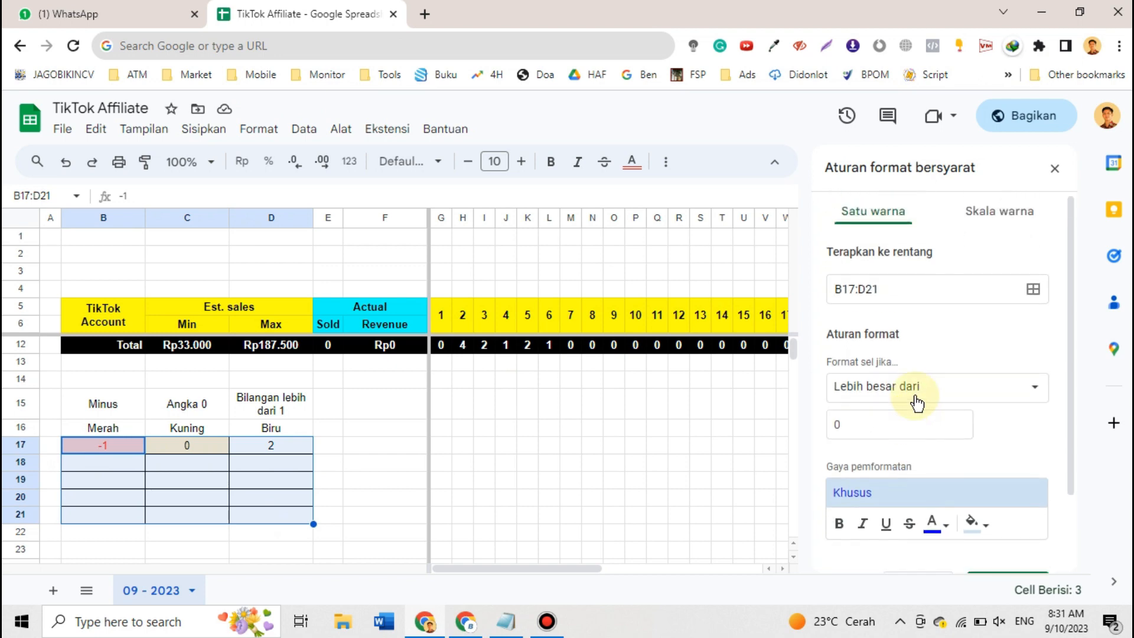
click(348, 162)
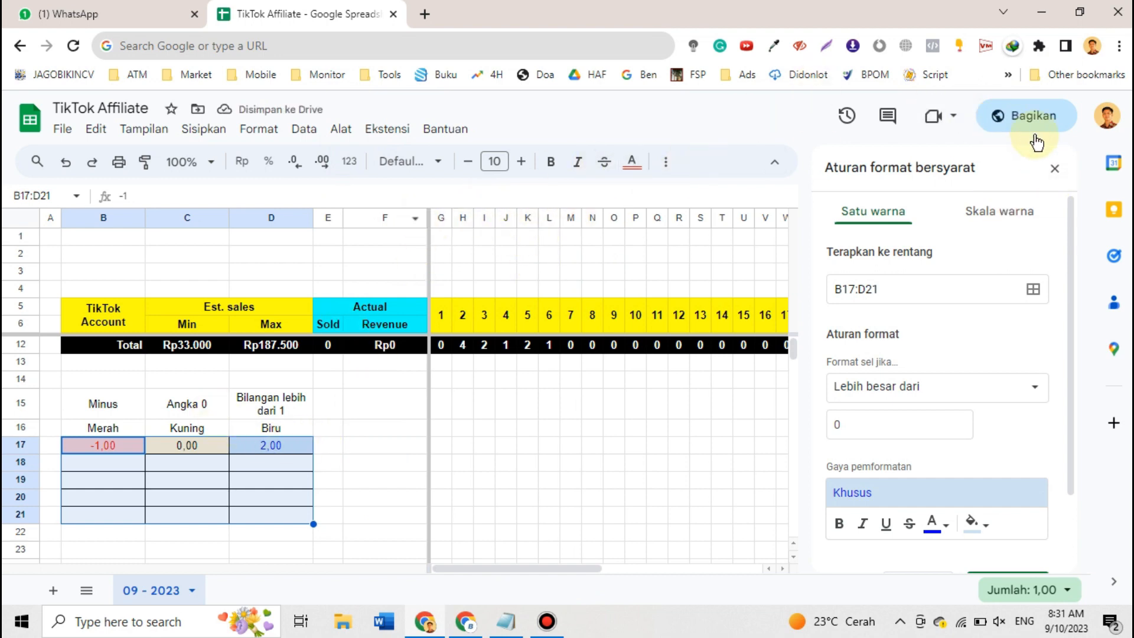
click(1055, 169)
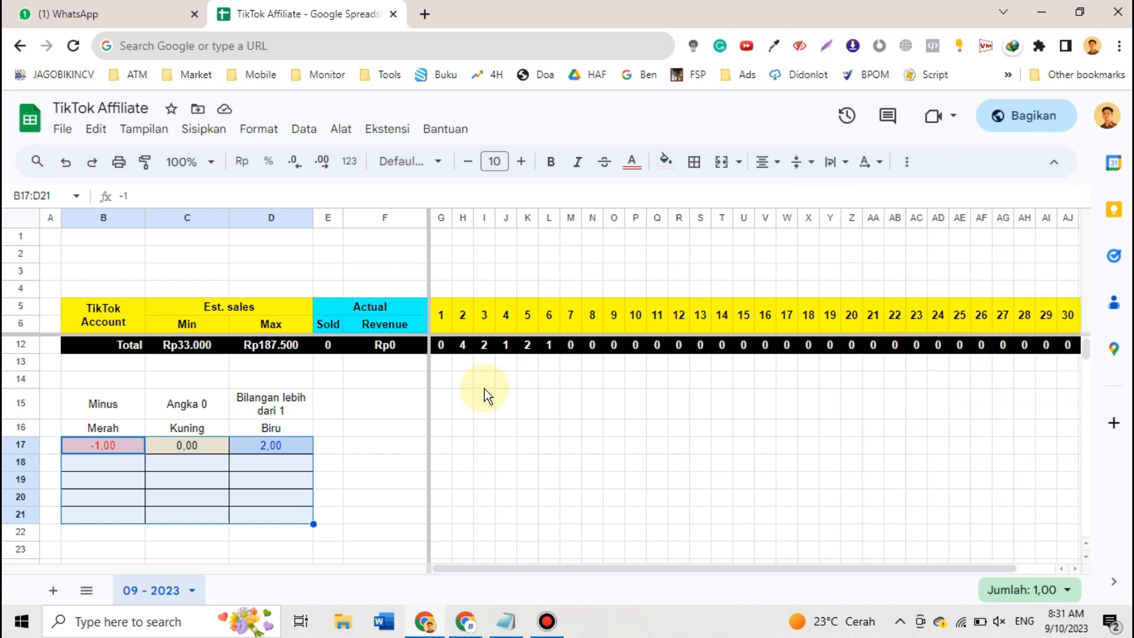
Remove both decimal places from the numbers in B17:D21
click(272, 453)
drag(119, 449, 277, 520)
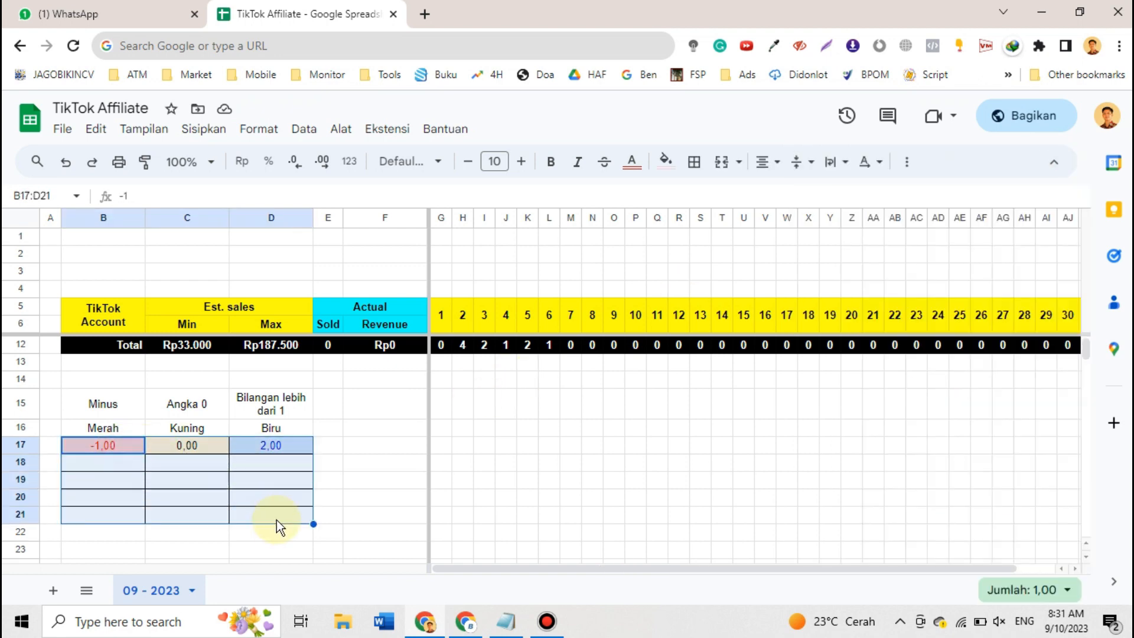
click(349, 163)
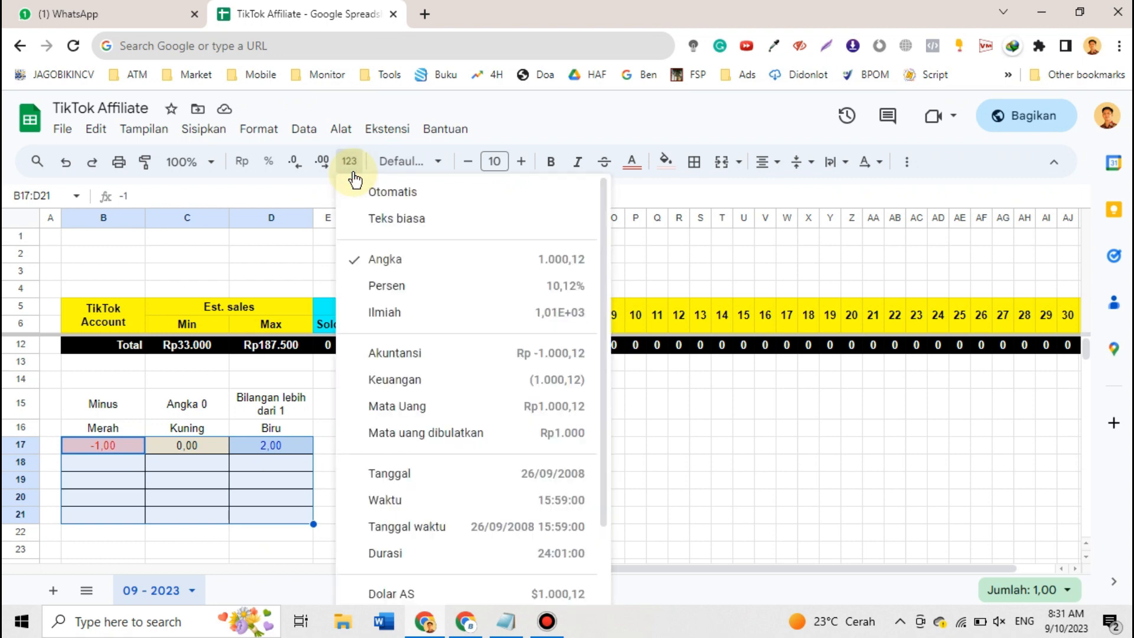
click(299, 169)
click(298, 168)
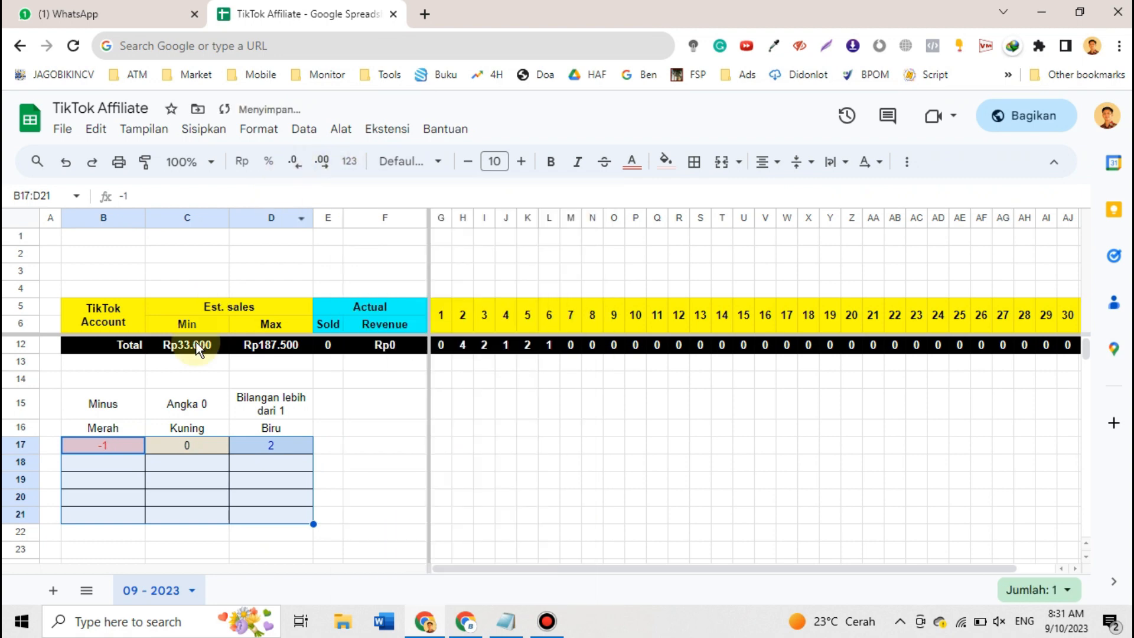
Enter -5, 0 and 5 in B18, C18 and D18 to test the red, yellow and blue rules
click(123, 469)
text(-)
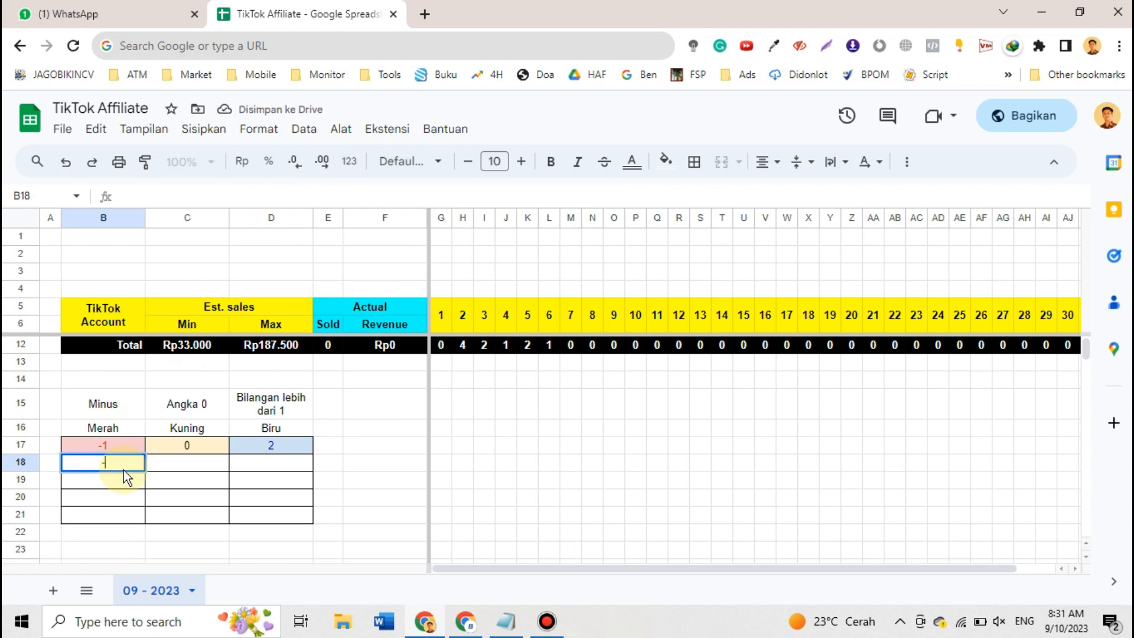
text(5)
key(Tab)
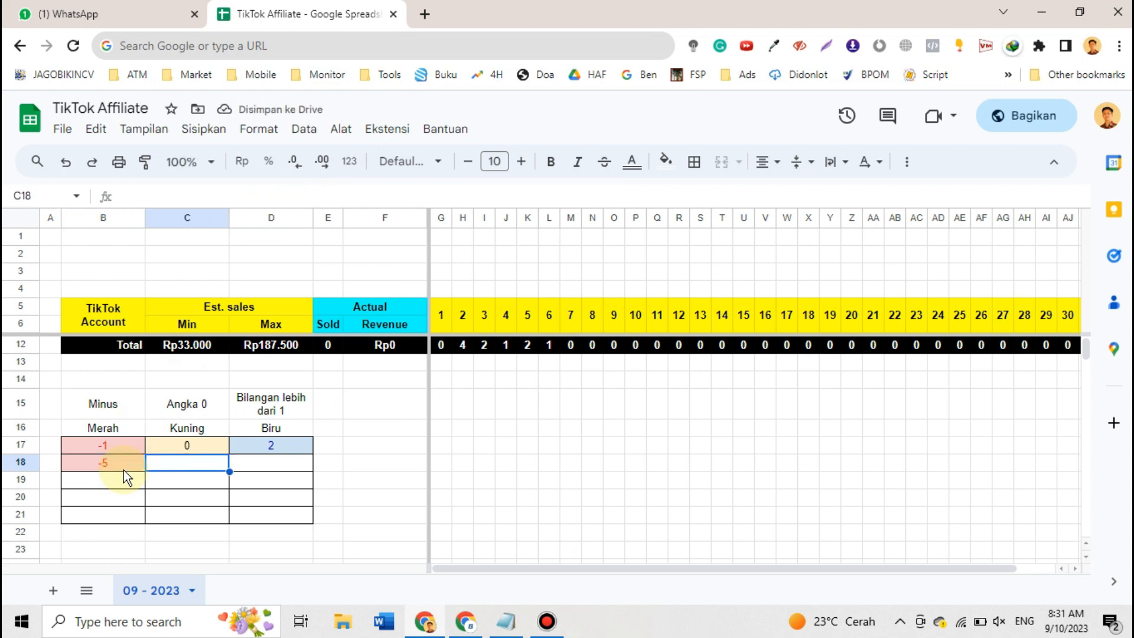
text(0)
key(Tab)
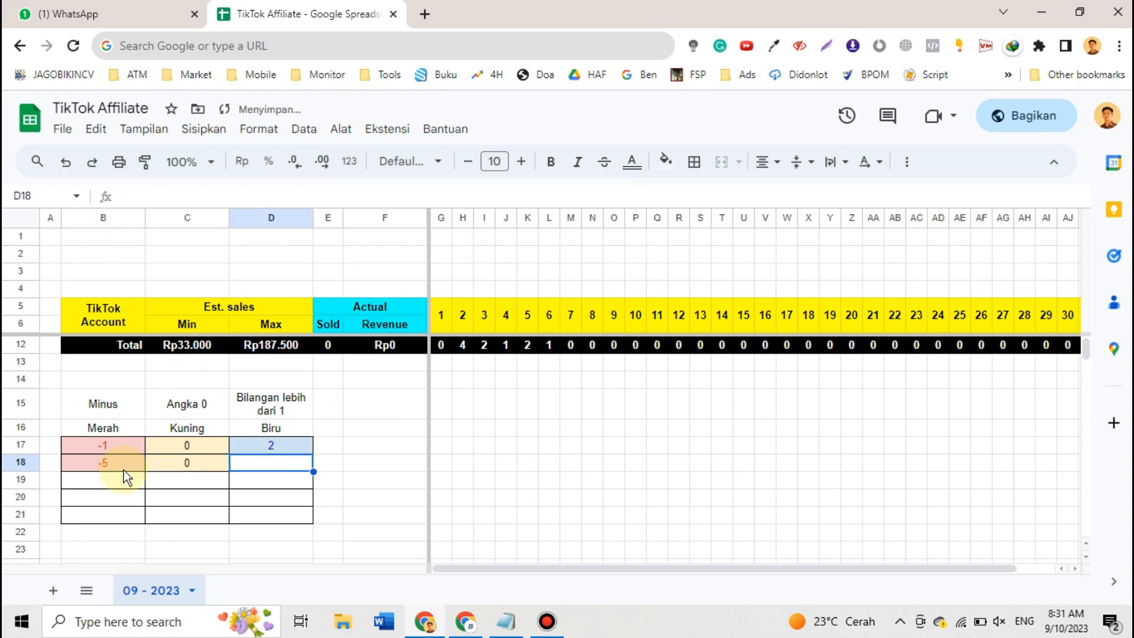
text(5)
key(Return)
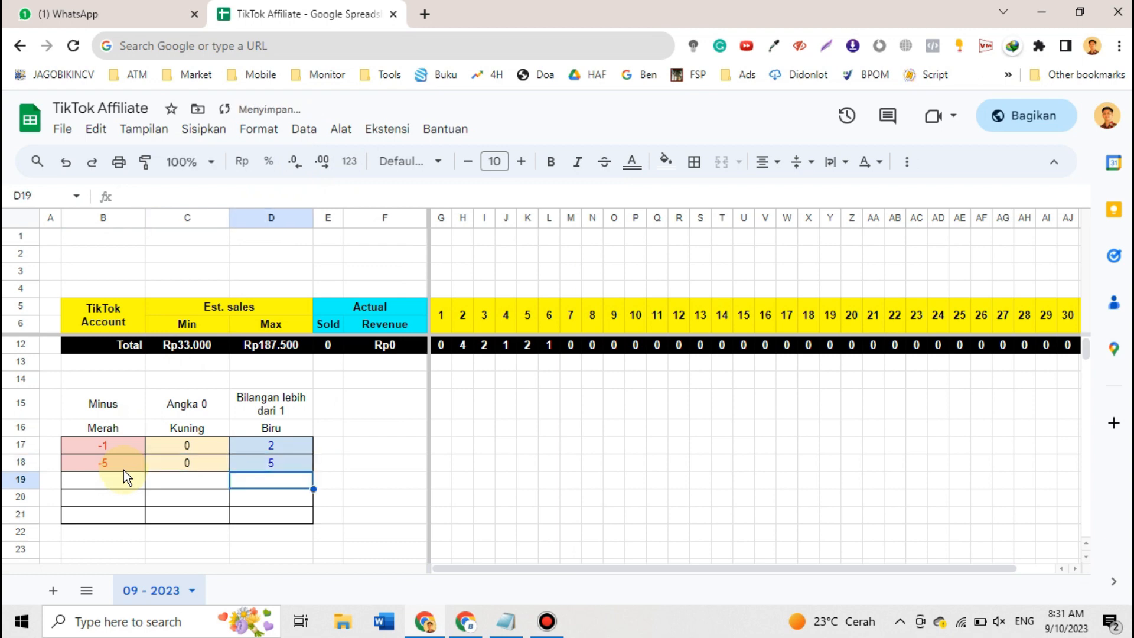
Replace the value in D17 with 1 to test the blue rule on the smallest positive whole number
key(Up)
key(Up)
text(1)
key(Return)
Fill row 19 of the test table with 0 in B19, -10 in C19 and 10 in D19
key(Down)
key(Down)
key(Left)
key(Left)
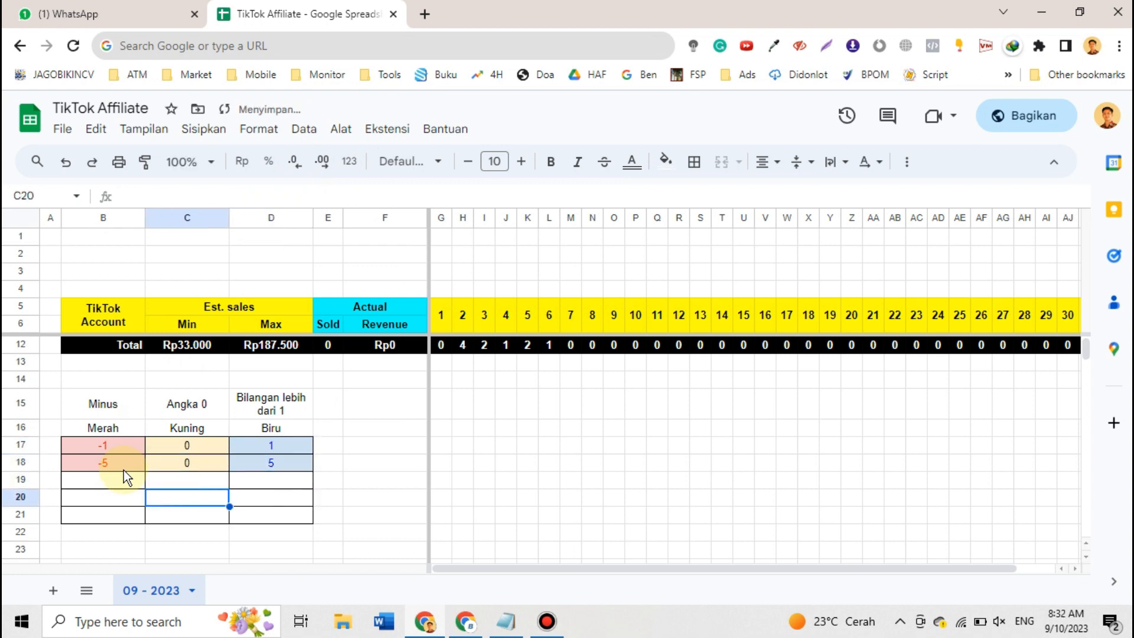
key(Up)
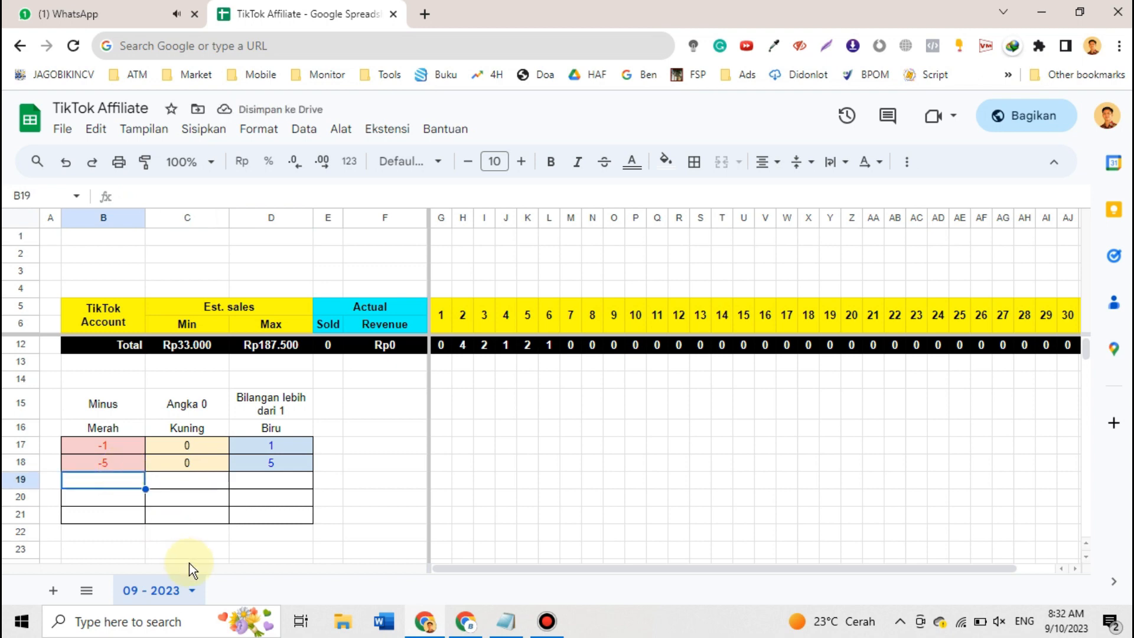
text(0)
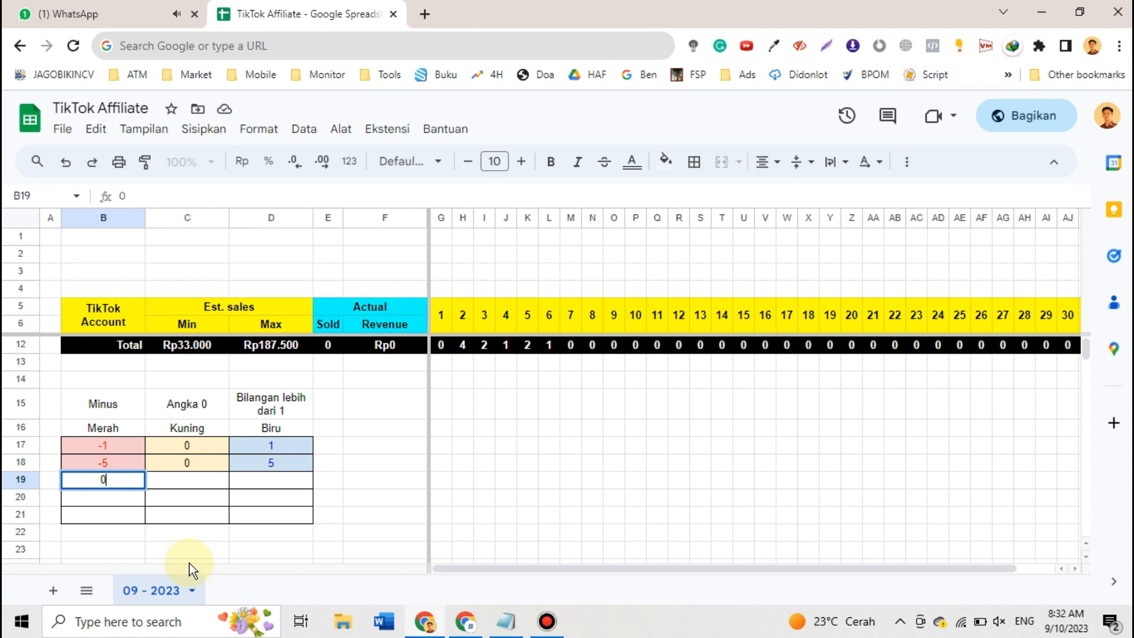
key(Tab)
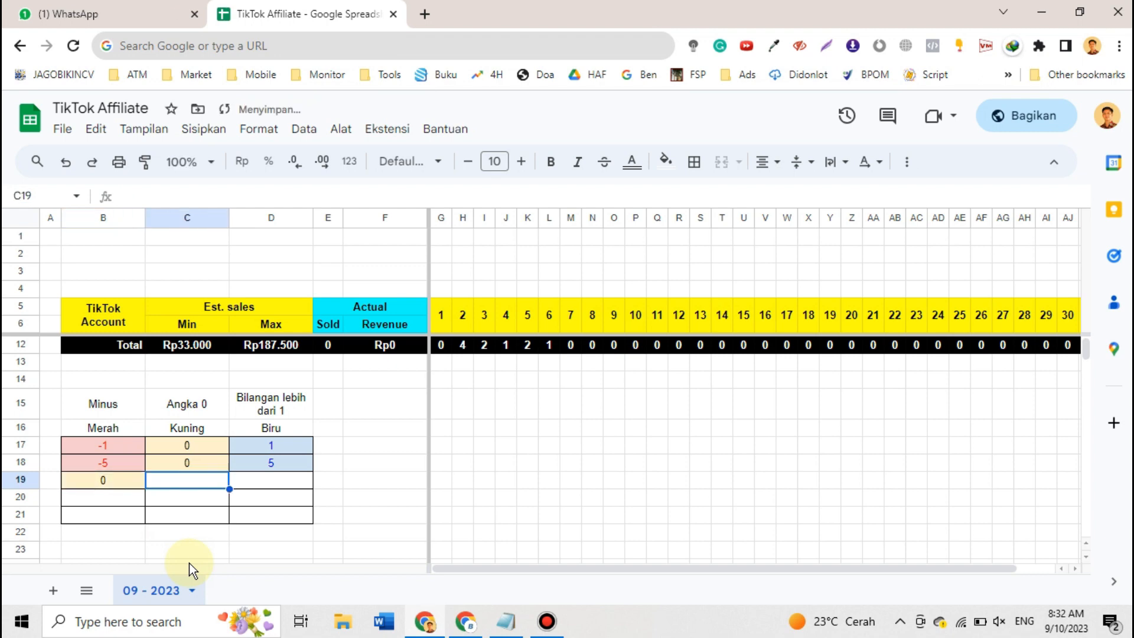
text(-10)
key(Return)
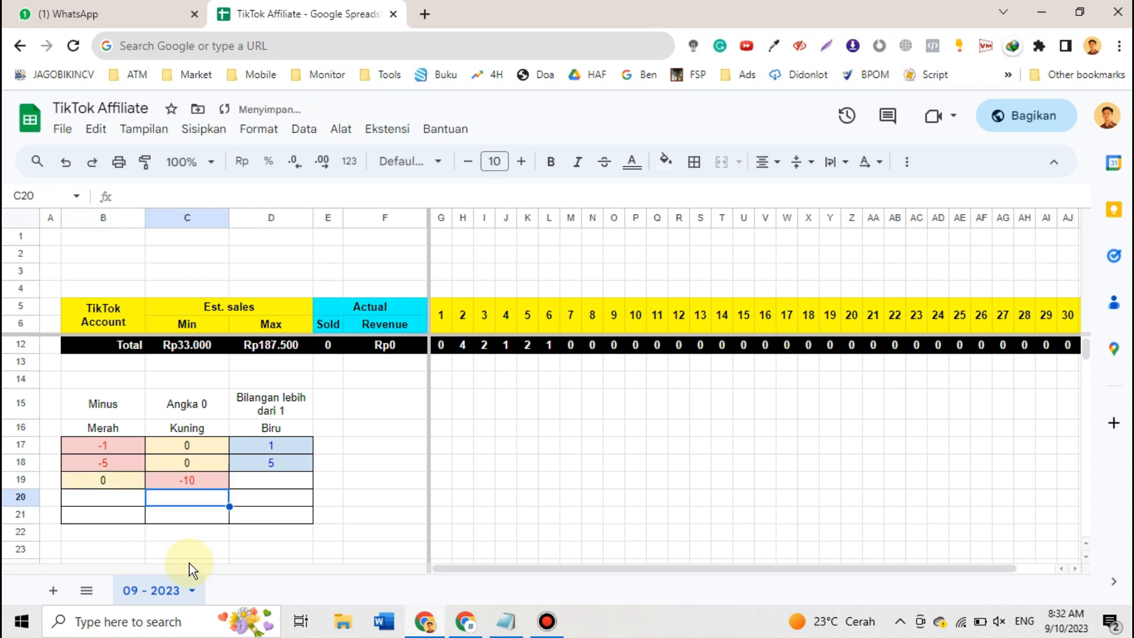
key(Up)
key(Right)
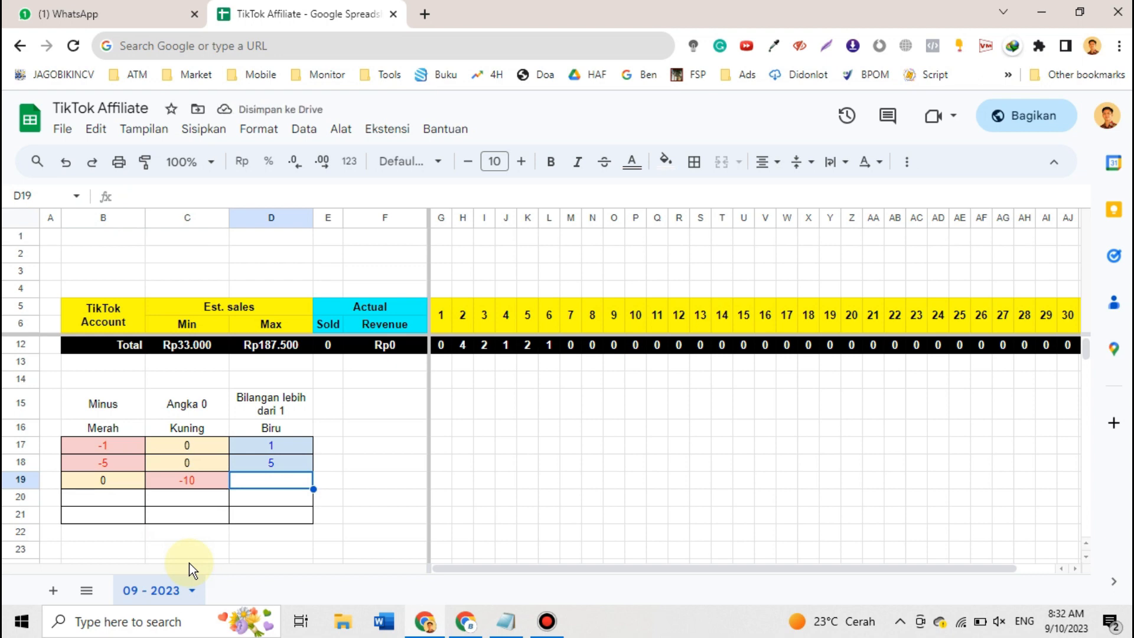
text(10)
key(Return)
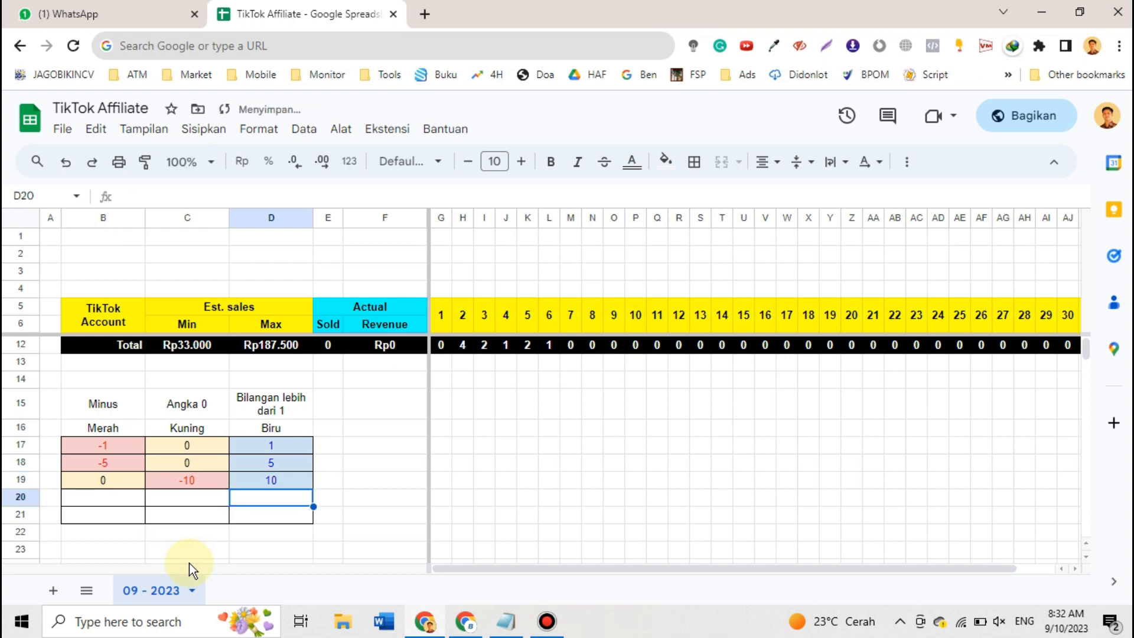
Fill row 20 of the test table with 100 in B20, -100 in C20 and 0 in D20
key(Left)
key(Left)
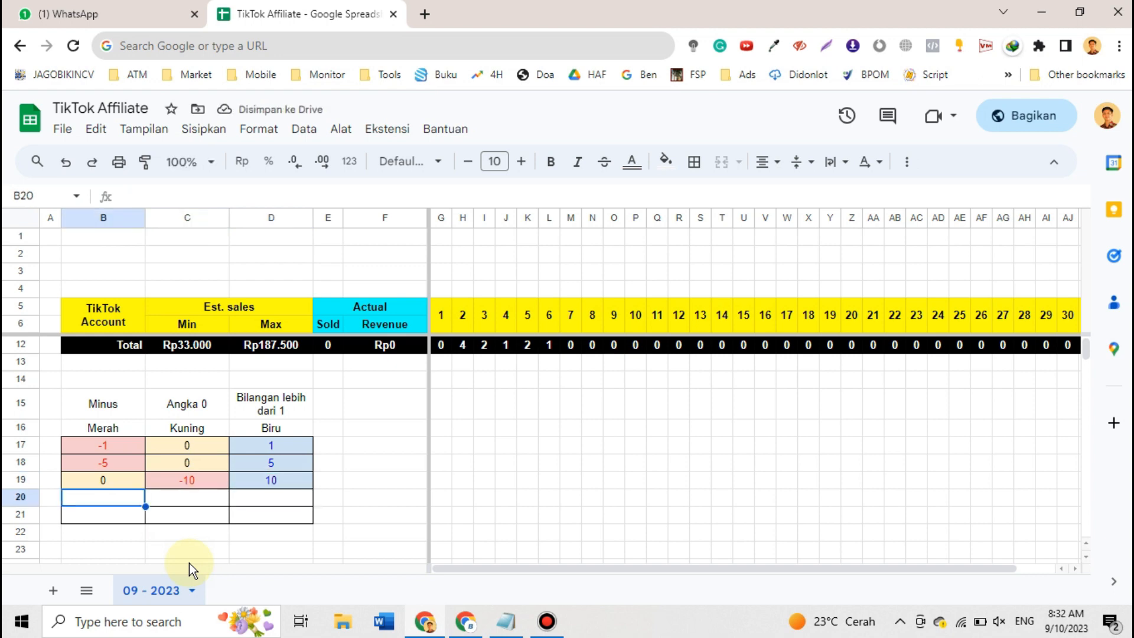
text(100)
key(Return)
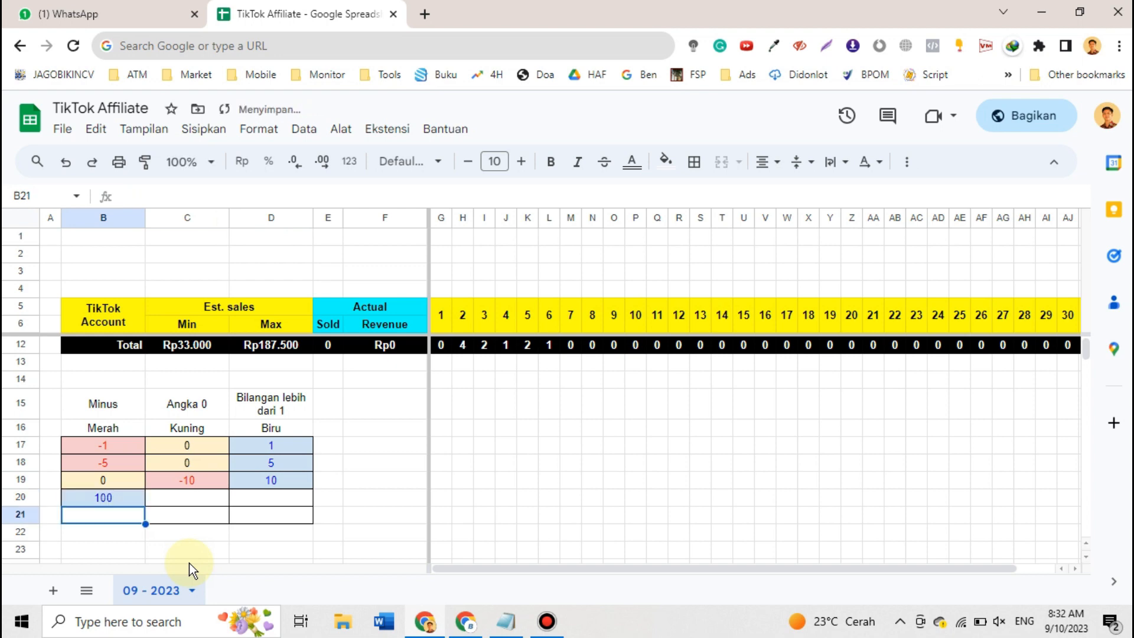
key(Up)
key(Right)
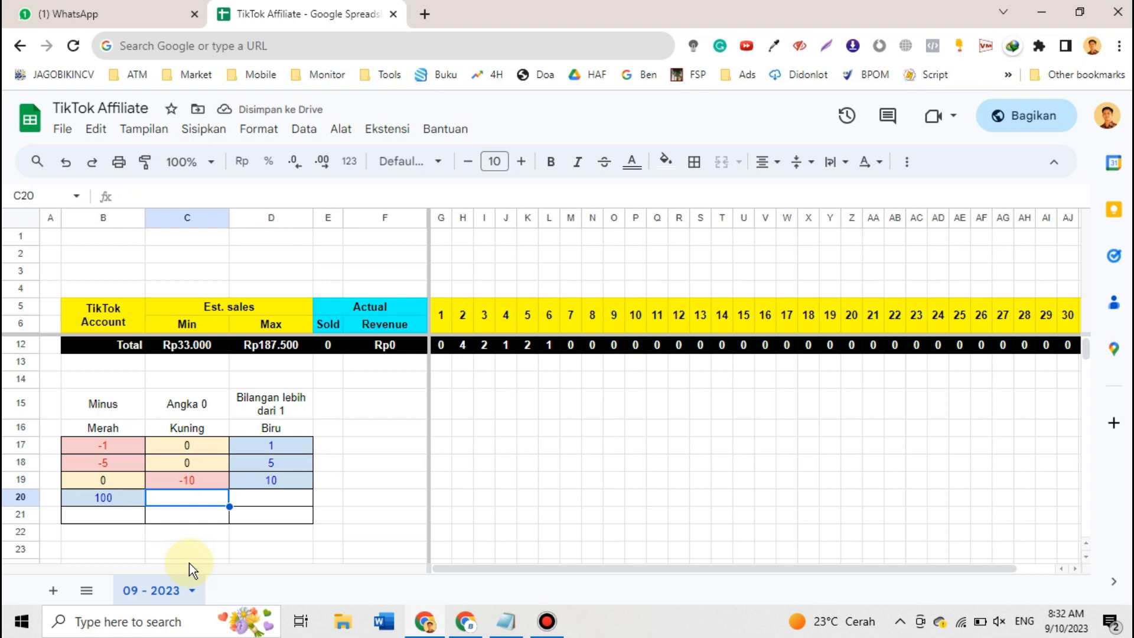
text(-100)
key(Return)
key(Up)
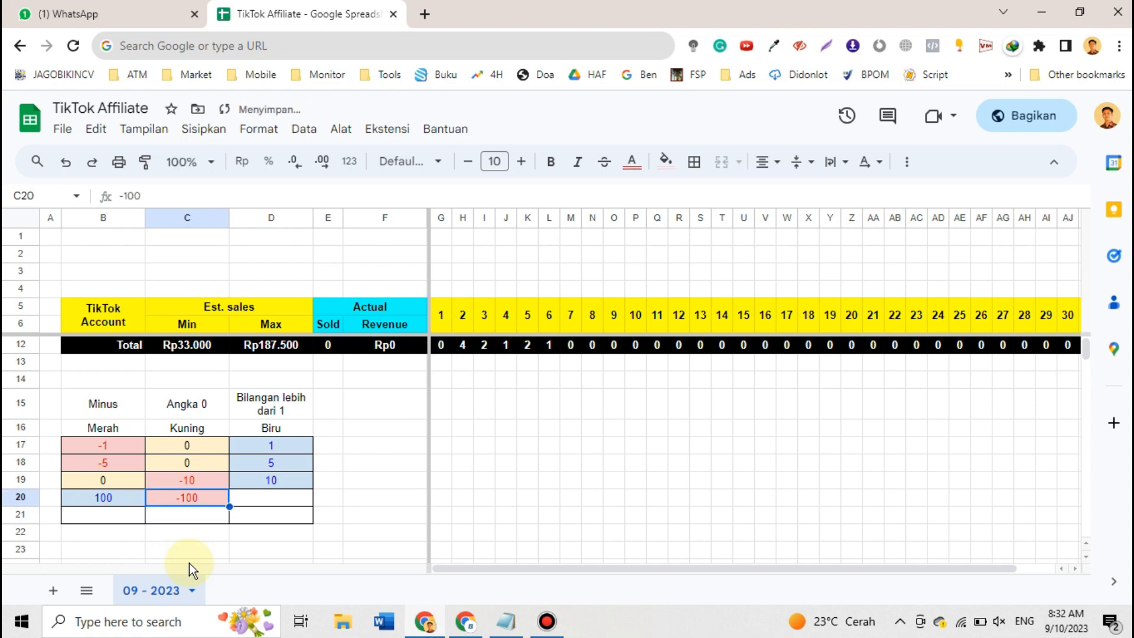
key(Right)
text(0)
key(Return)
Fill row 21 of the test table with -1000 in D21, 1000 in C21 and 0 in B21
key(Left)
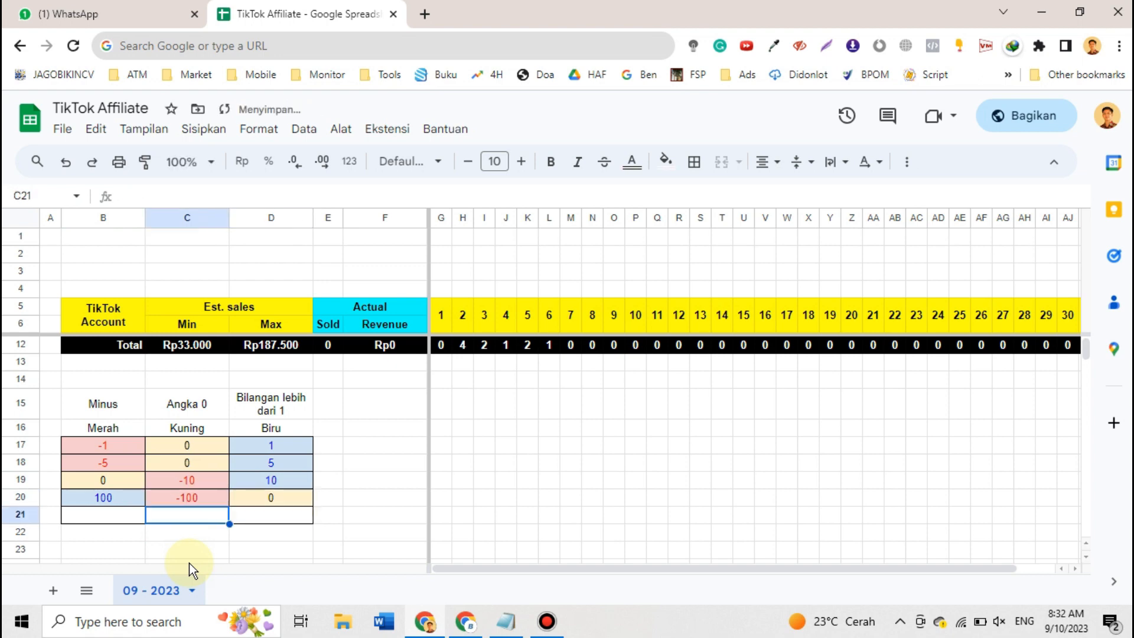
key(Right)
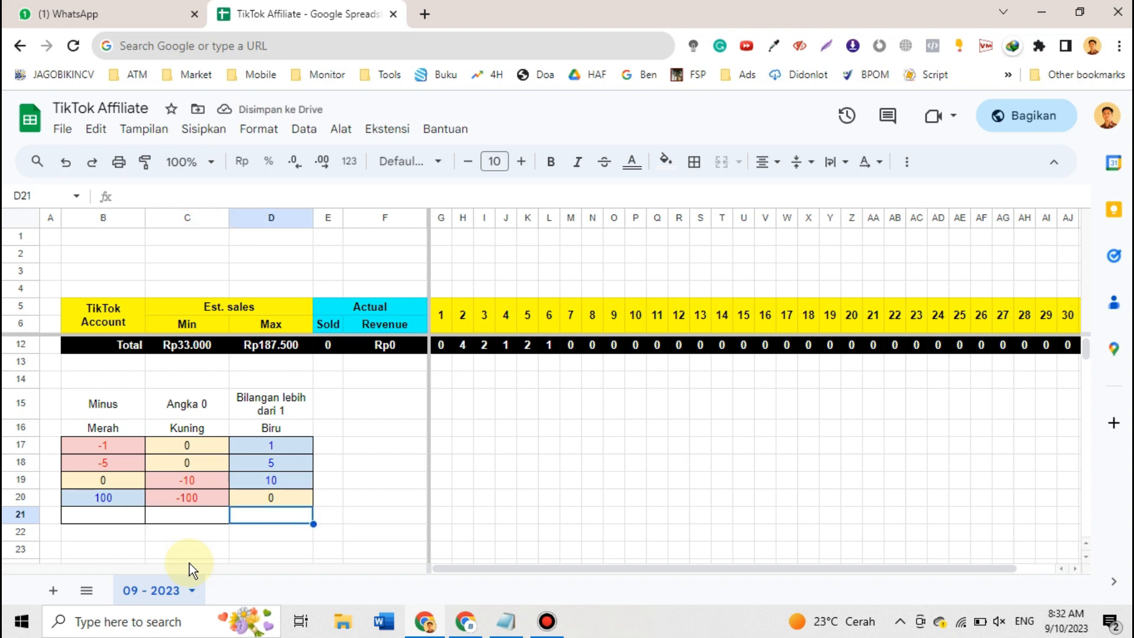
text(-1000)
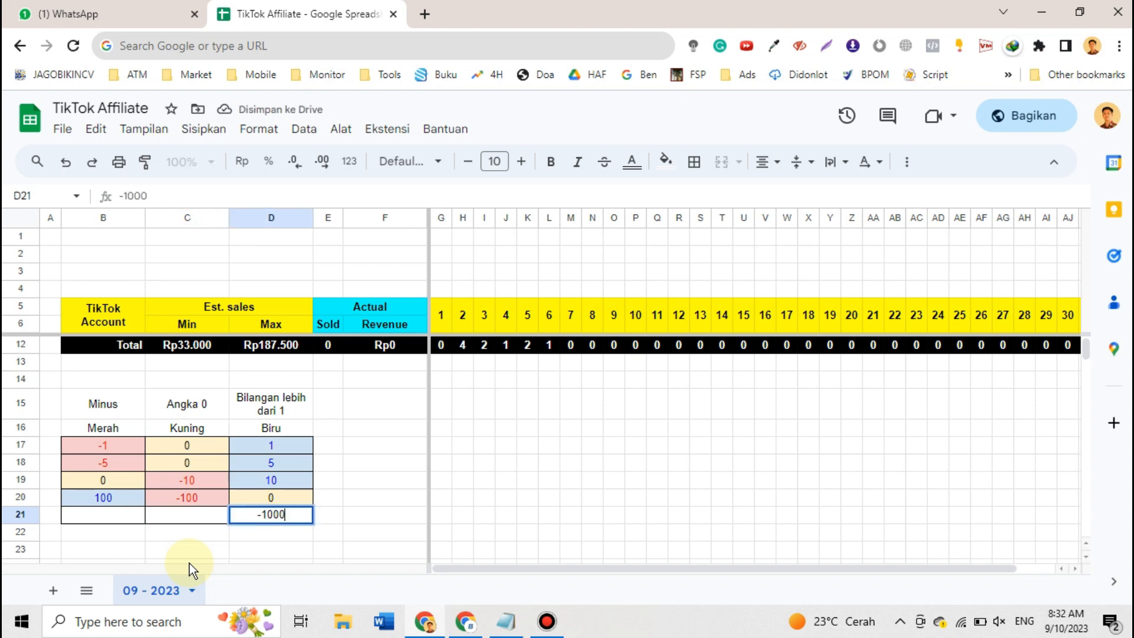
key(Left)
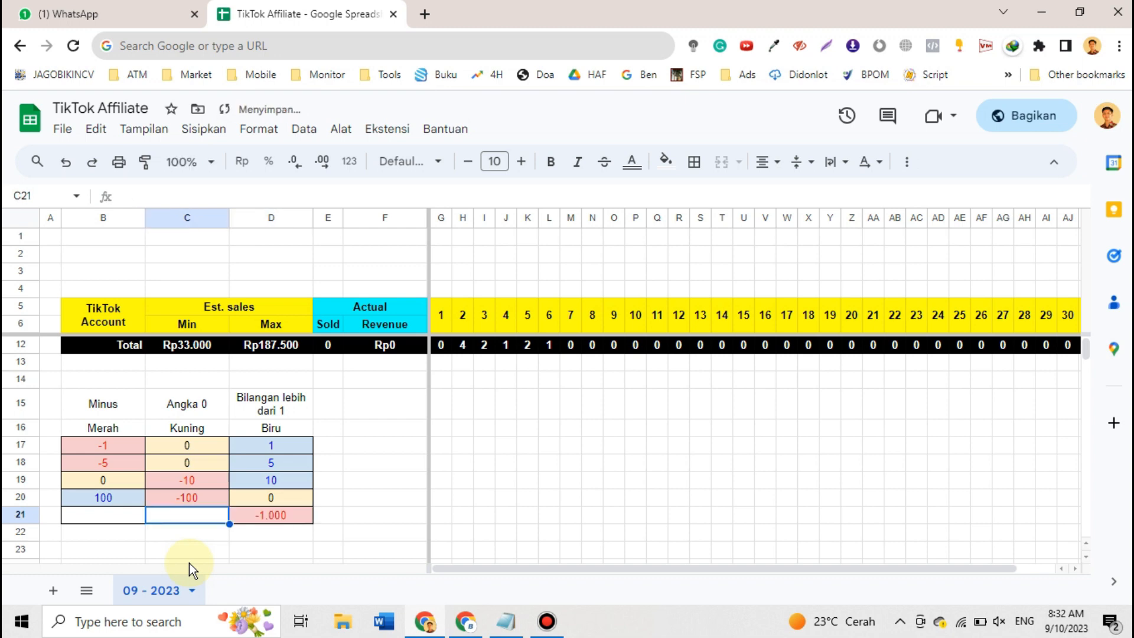
text(10000)
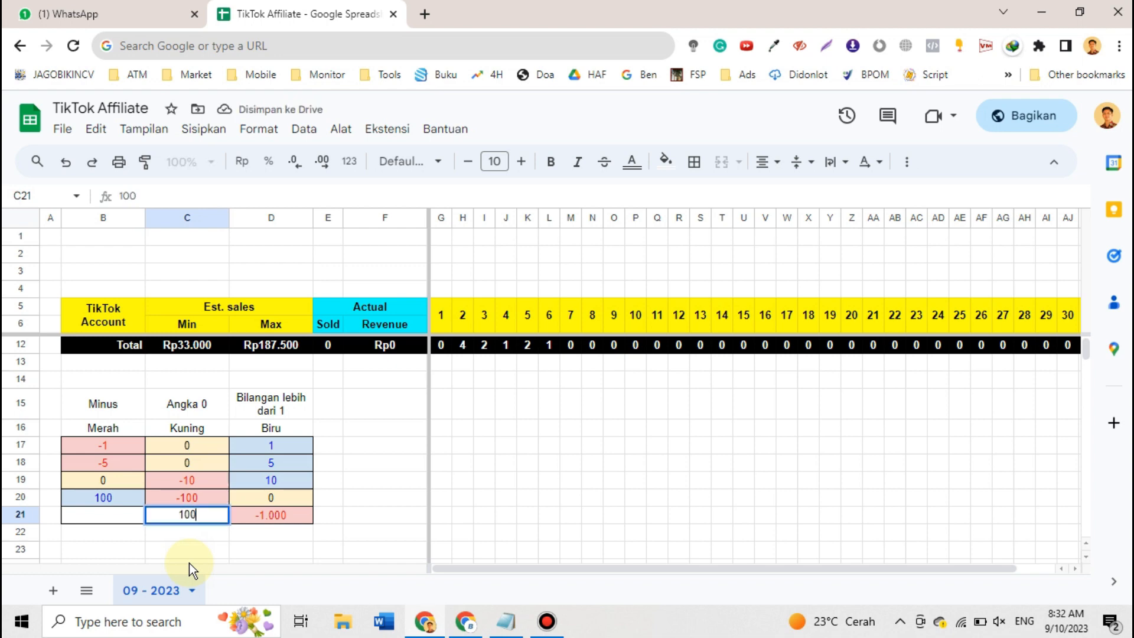
key(Left)
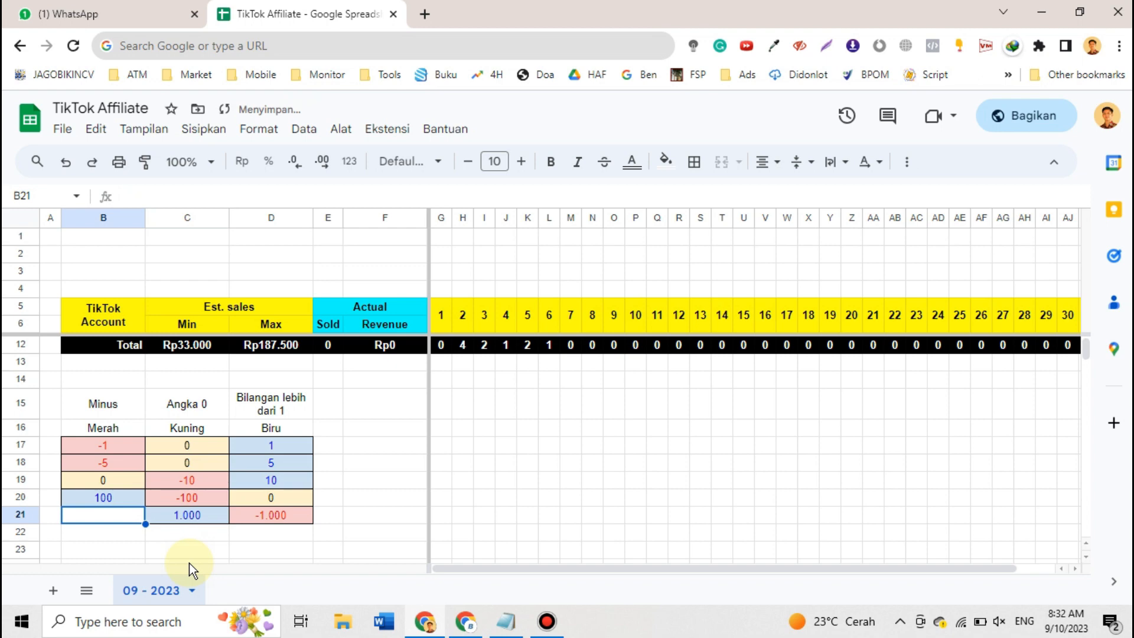
text(0)
key(Return)
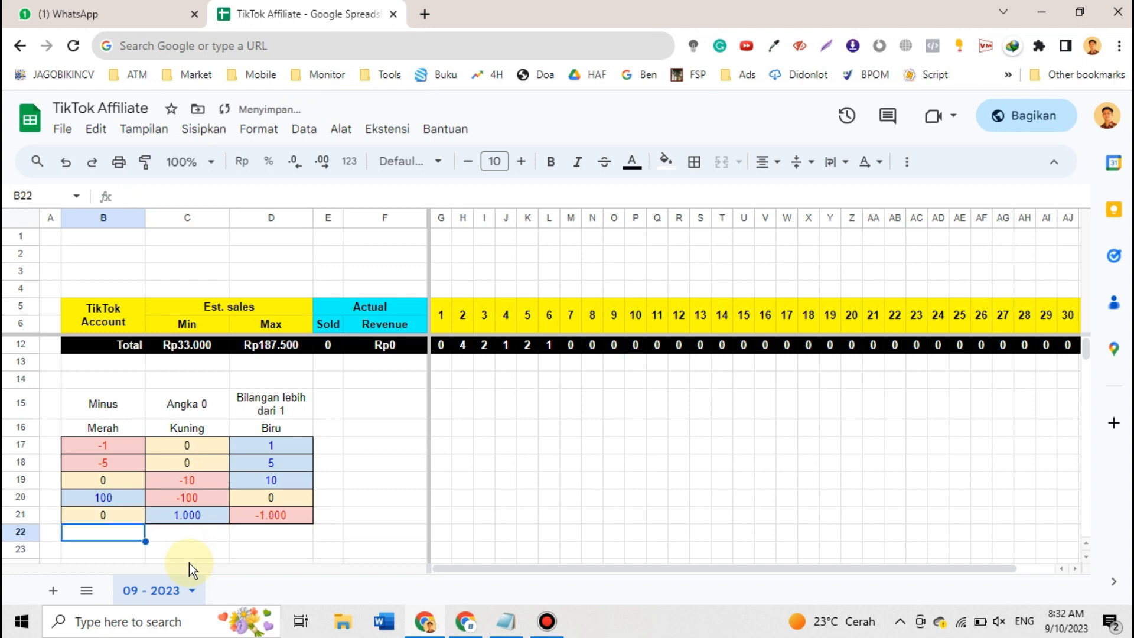
Enter 0 in E17 to test a cell outside the range covered by the rules
click(325, 443)
text(0)
key(Return)
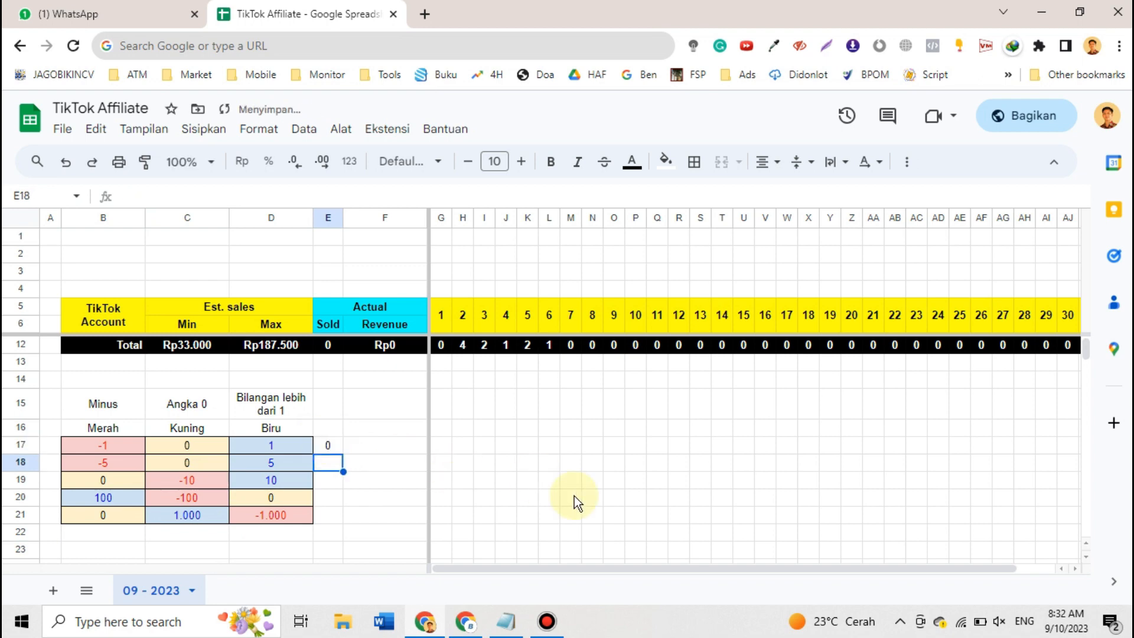
Review the conditional format rules and the range they apply to for B17:D21, and close them
drag(70, 448, 289, 511)
click(666, 160)
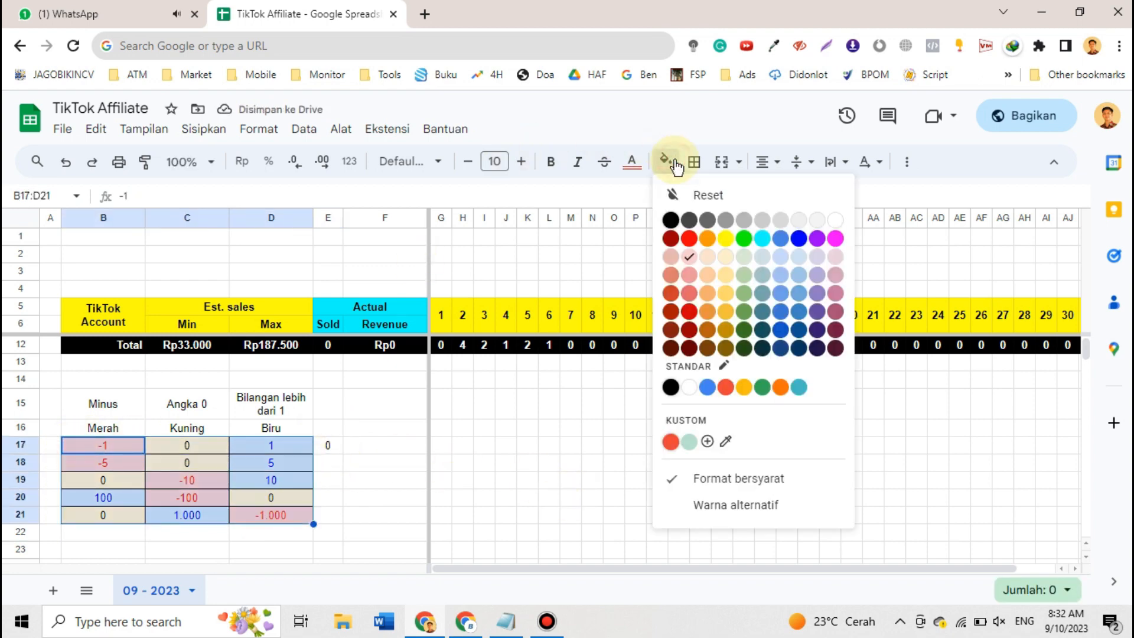
click(743, 480)
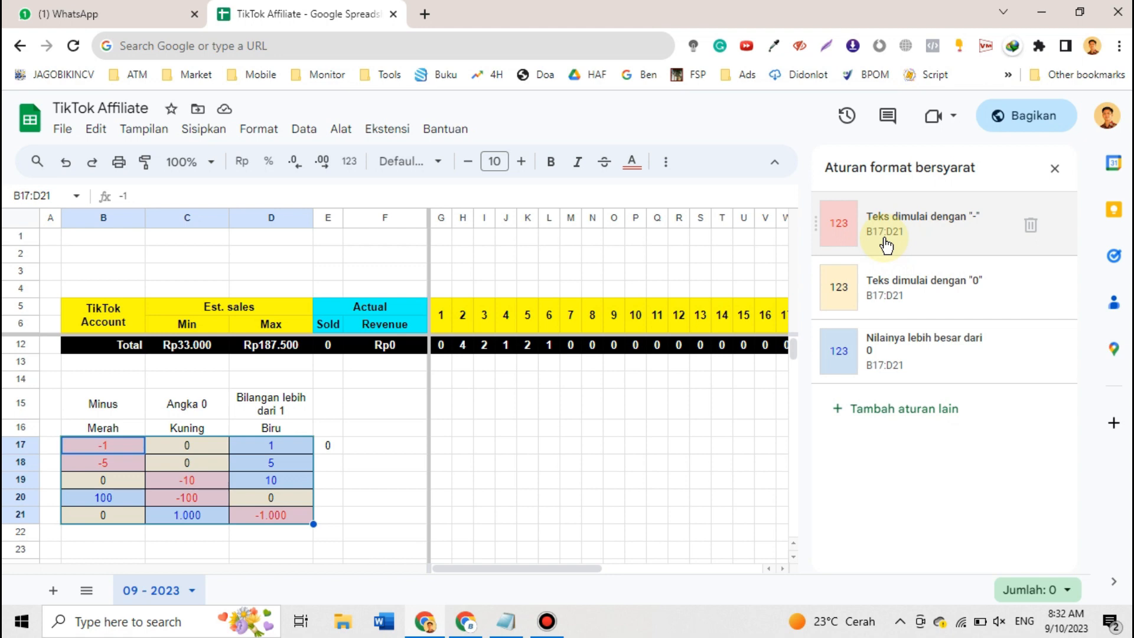
click(1055, 169)
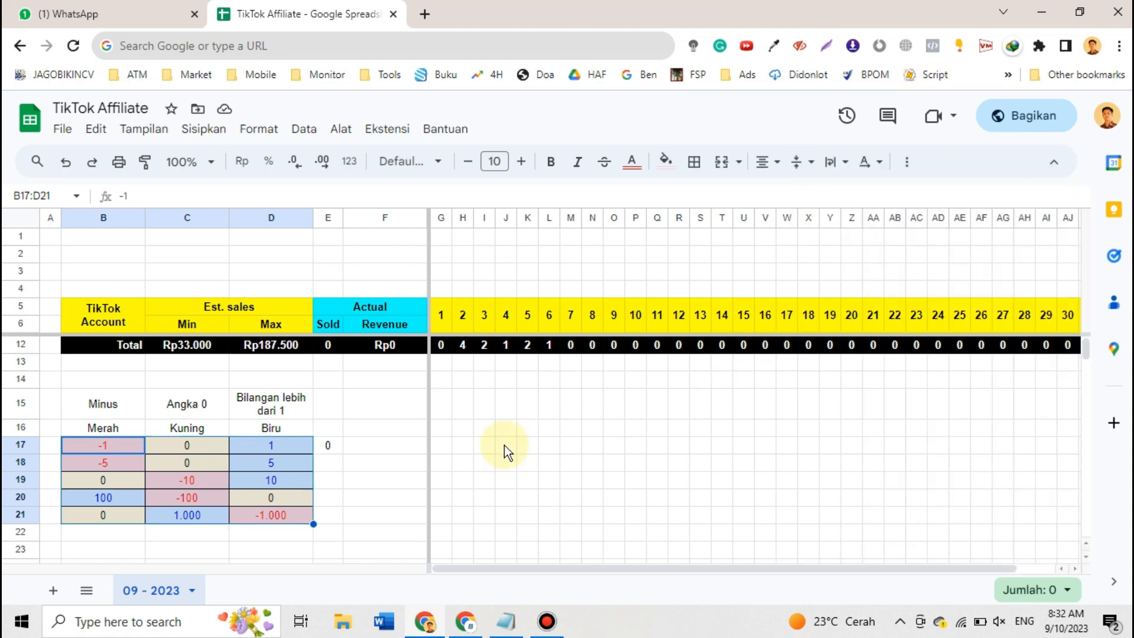
click(445, 484)
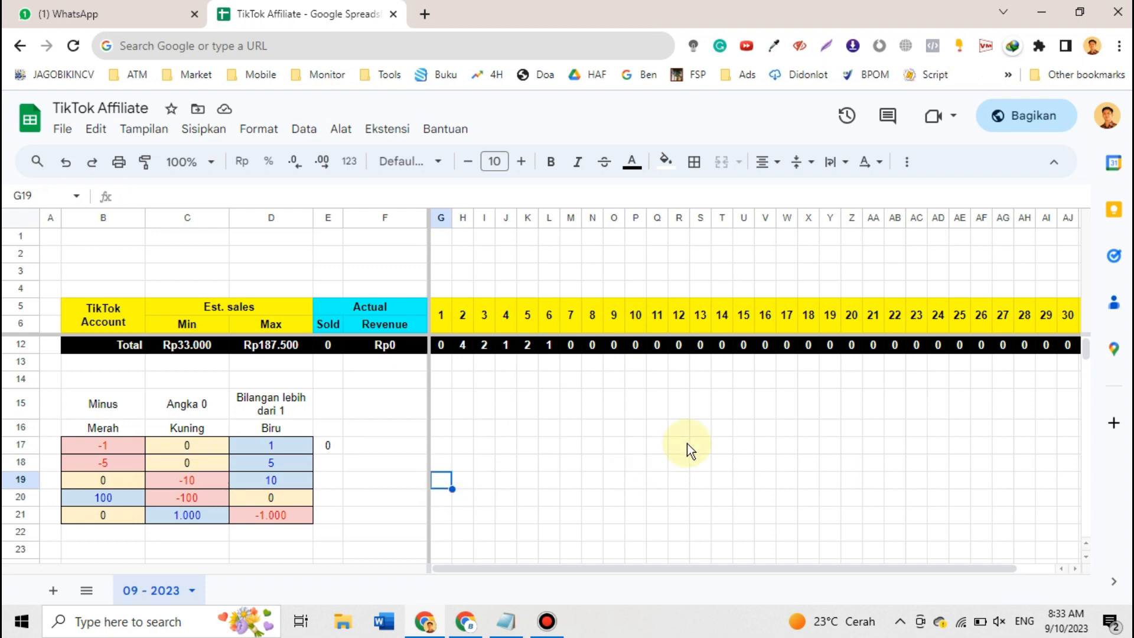
scroll(701, 436, right, 1)
scroll(700, 436, left, 1)
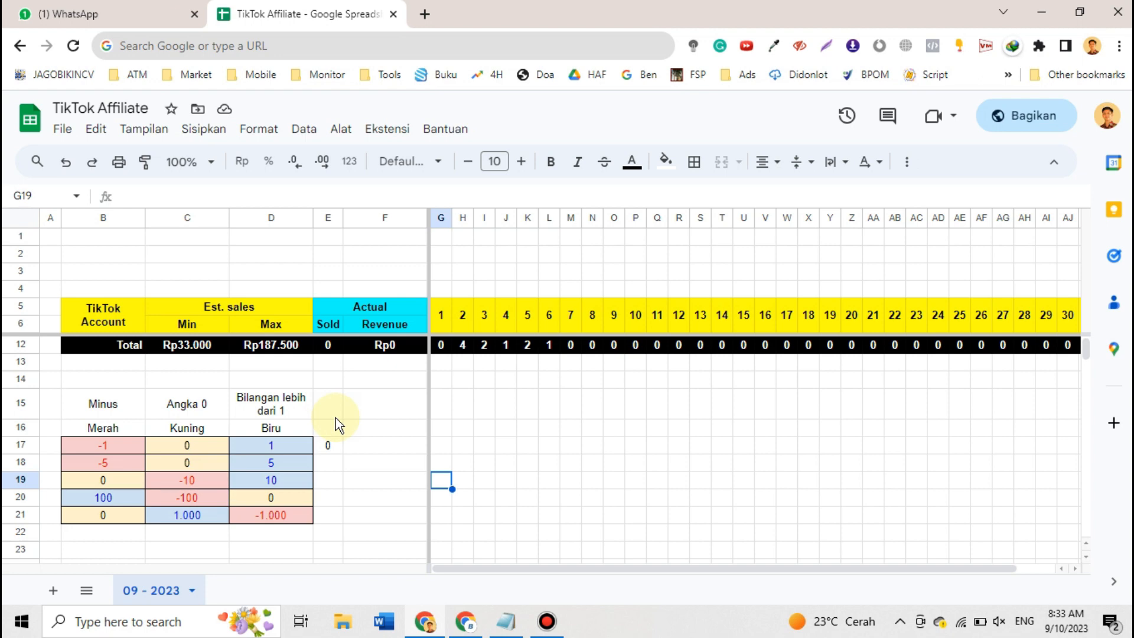
scroll(336, 417, up, 1)
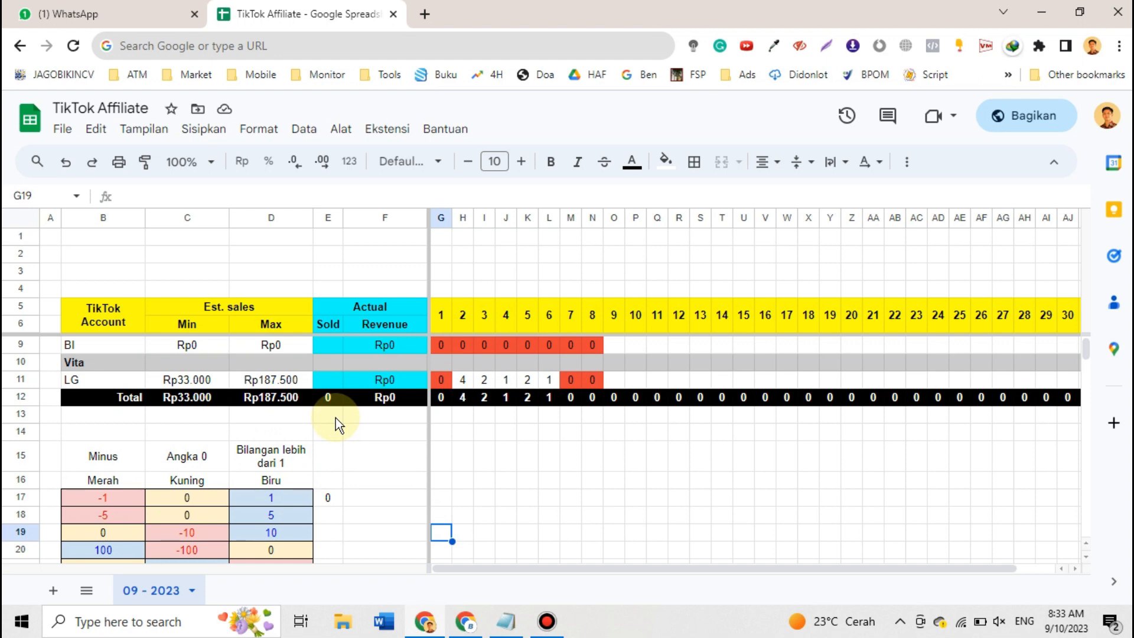
scroll(336, 417, up, 1)
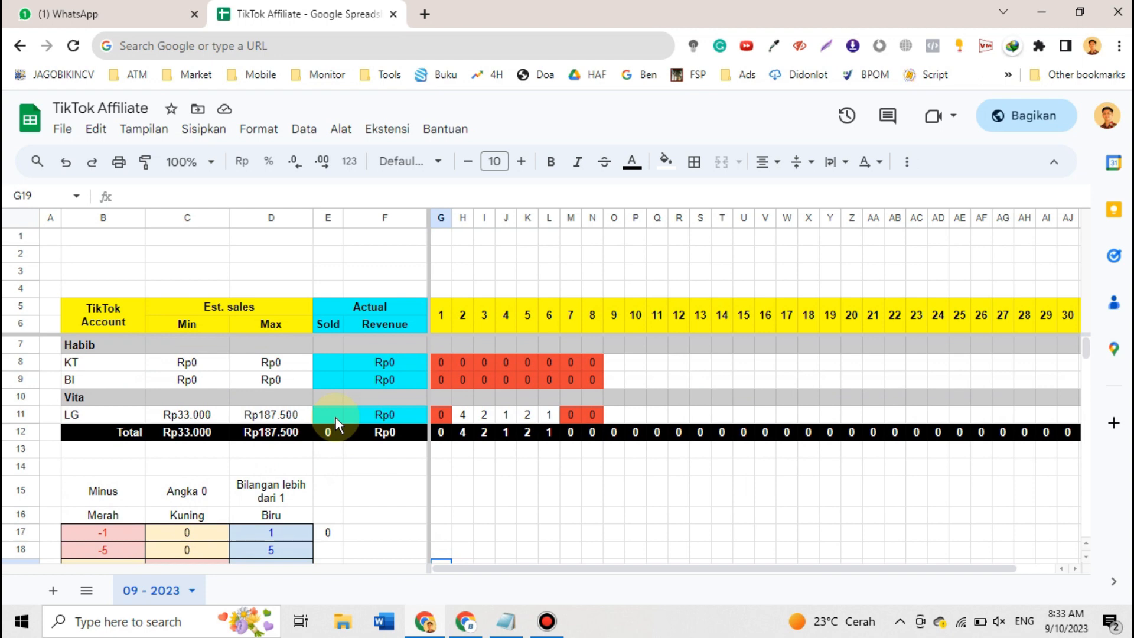